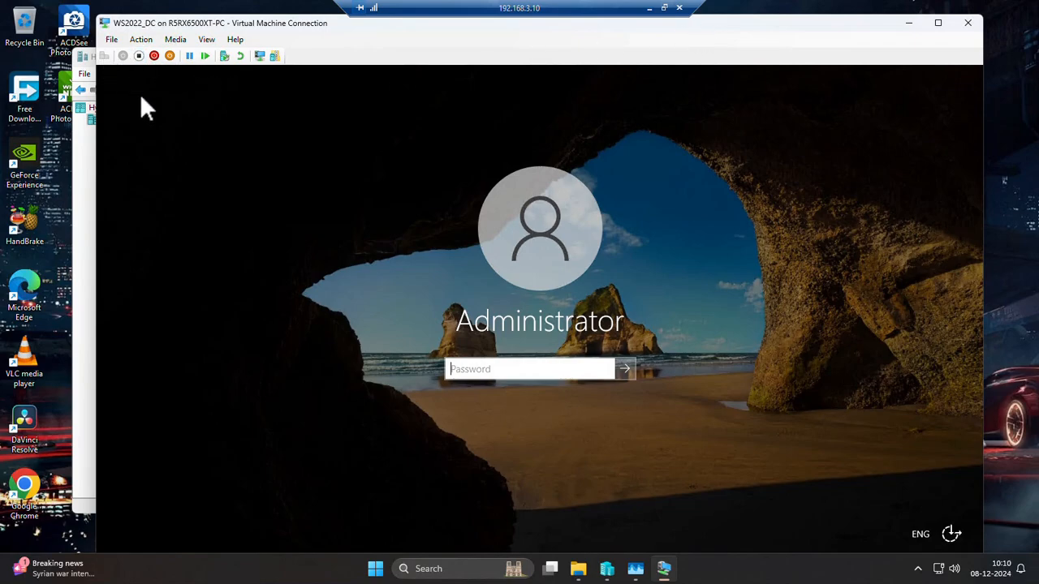
Sign in to the virtual machine with the Administrator account password and dismiss the Windows Admin Center message.
left_click(478, 373)
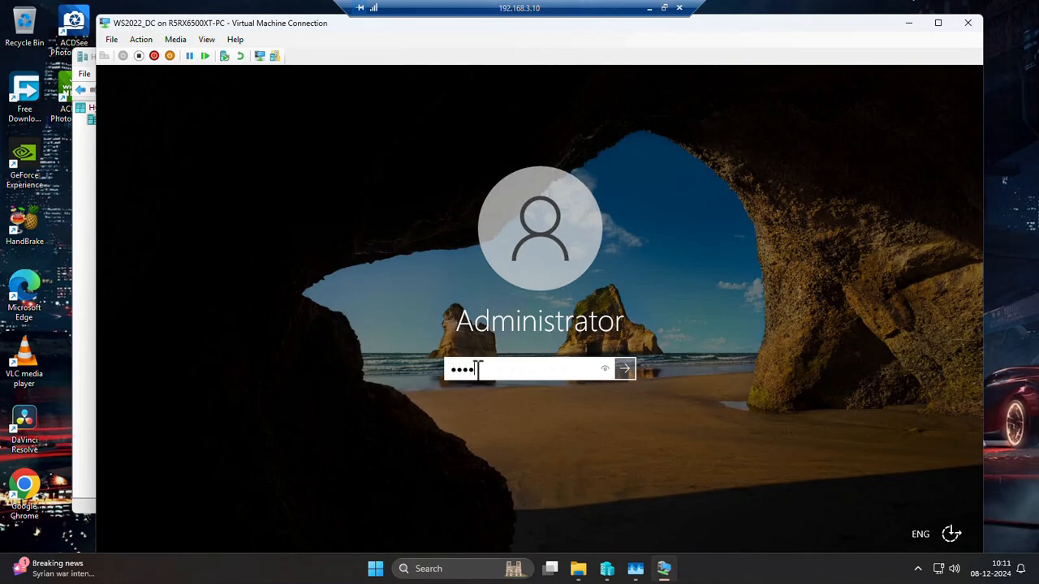
key("Return")
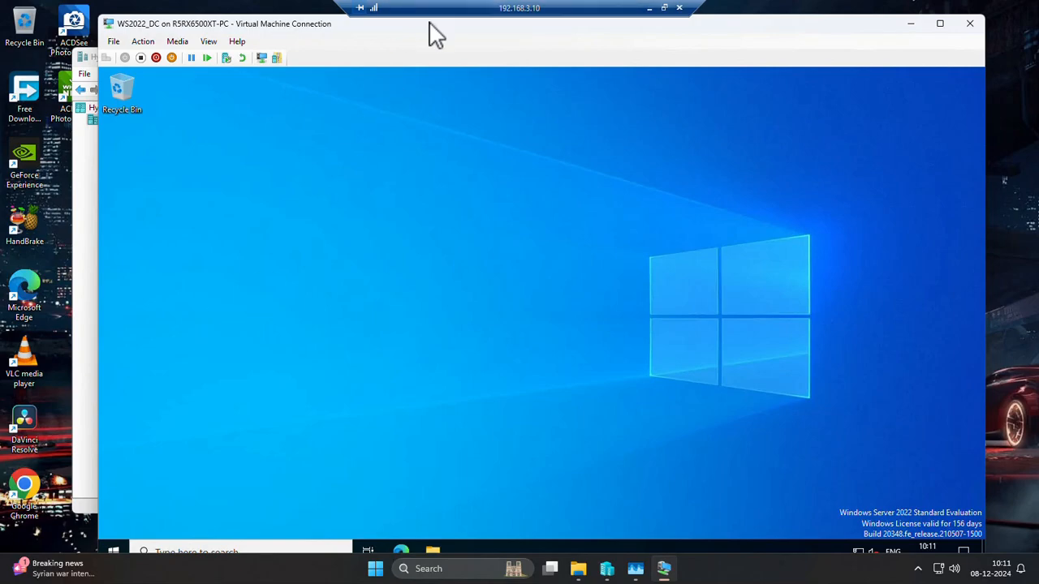
left_click_drag(335, 37, 320, 30)
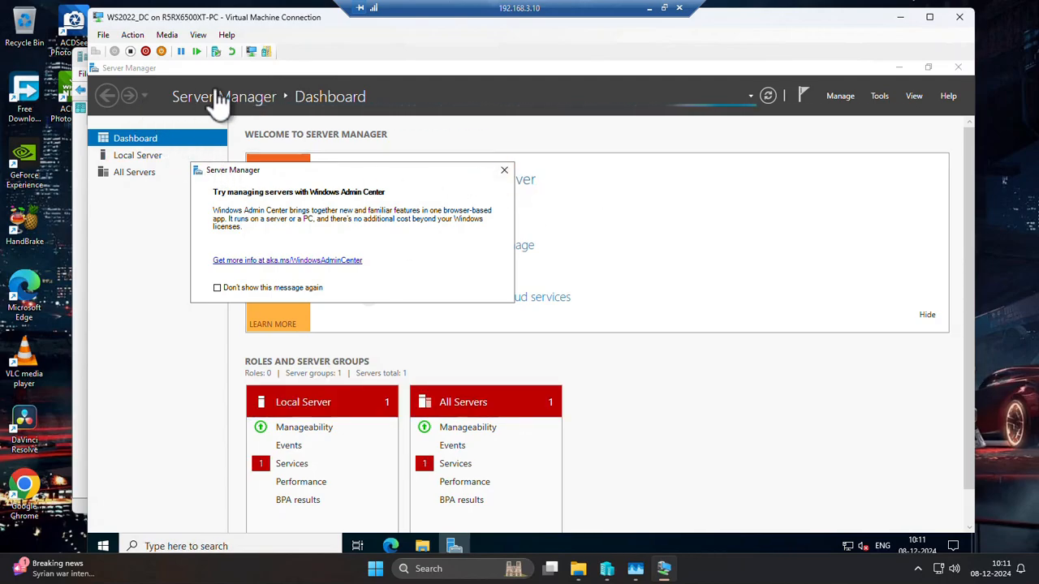
left_click(504, 172)
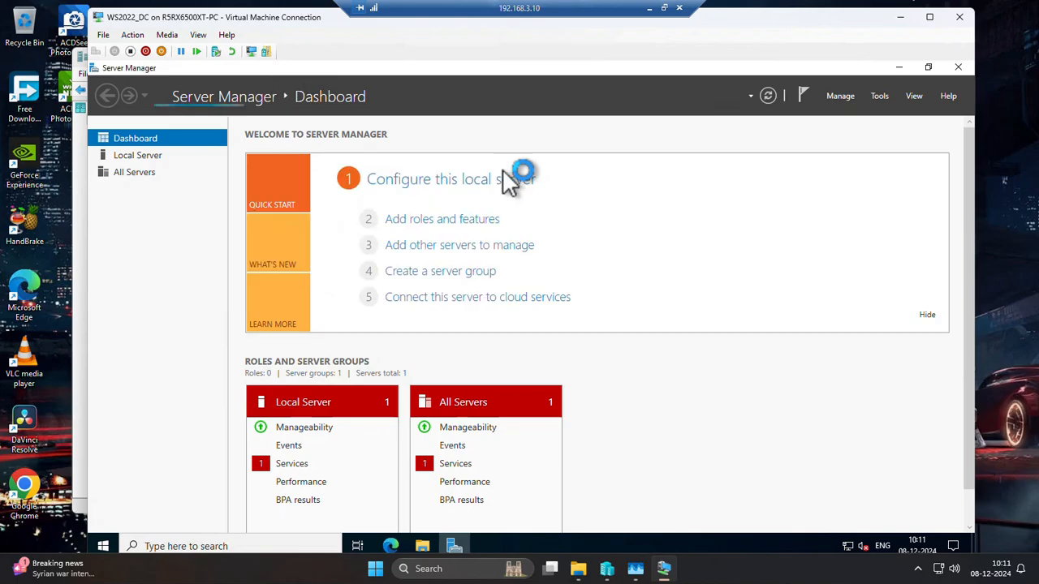
Review the Local Server properties, including computer name, workgroup and Ethernet address, and return to the Server Manager dashboard.
left_click(138, 155)
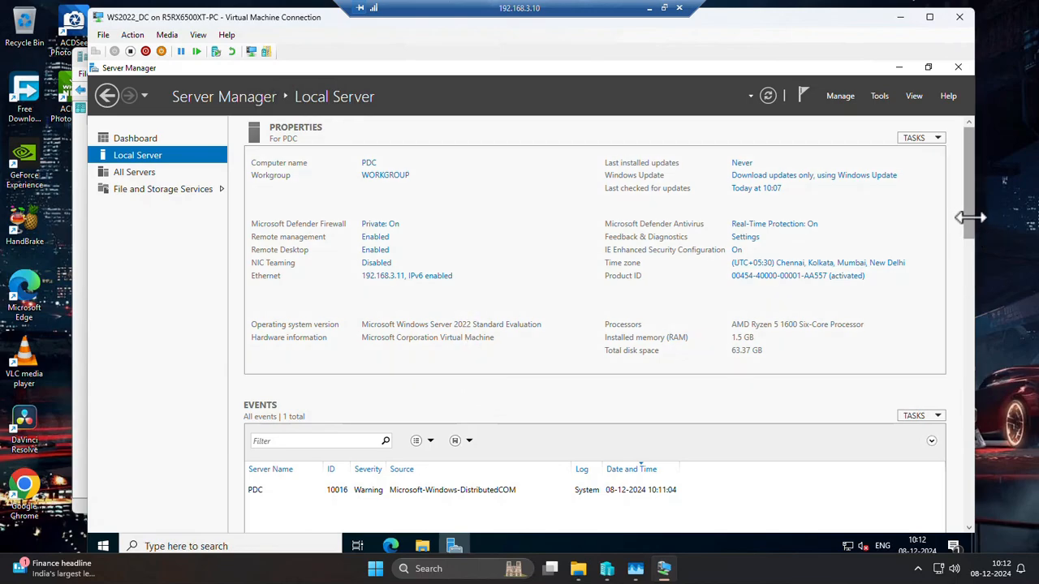
left_click_drag(966, 216, 999, 192)
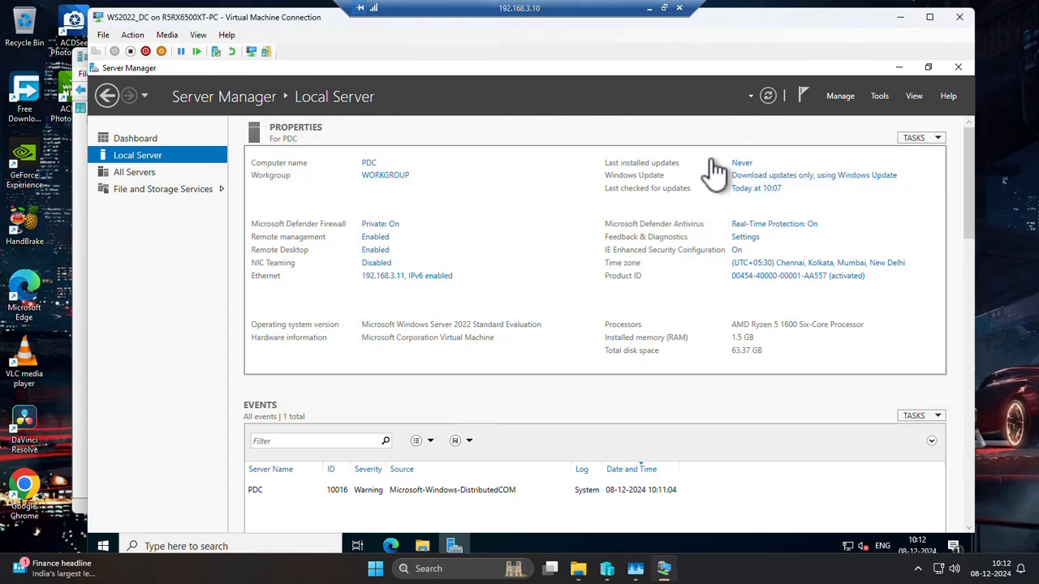
left_click(136, 139)
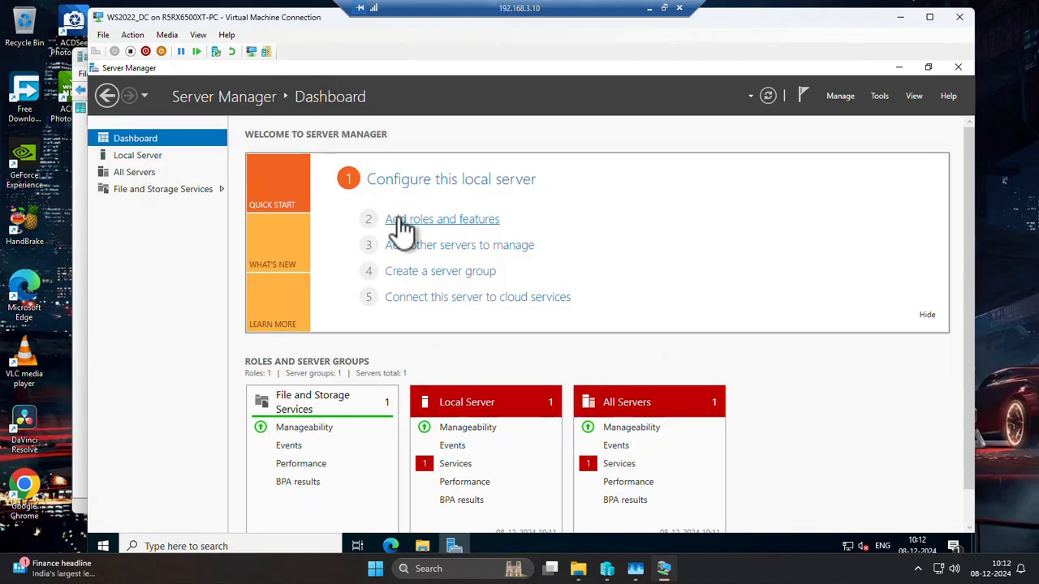
Start adding roles and features as a role-based or feature-based installation on PDC from the server pool.
left_click(459, 221)
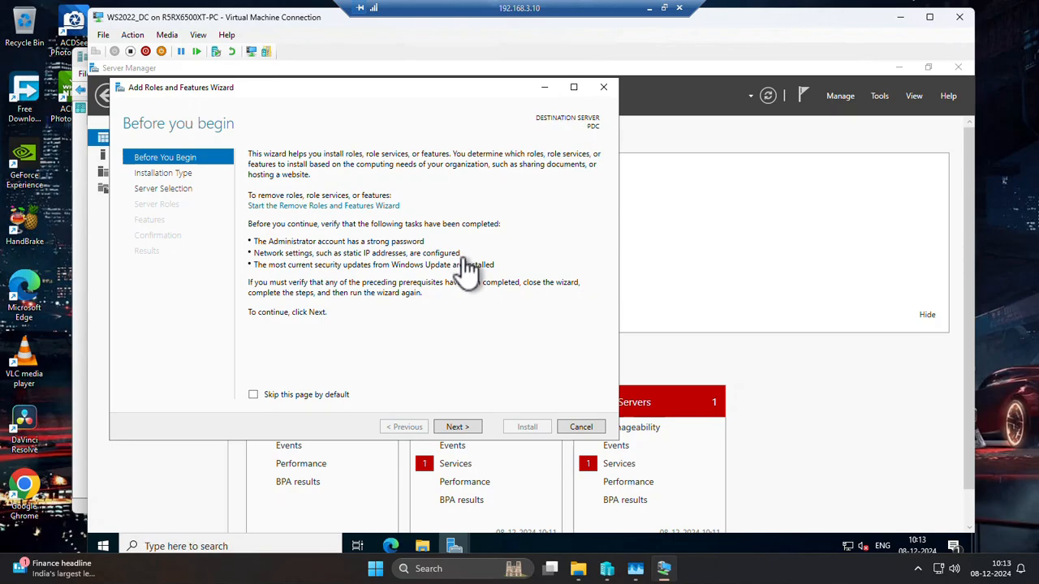
left_click(457, 427)
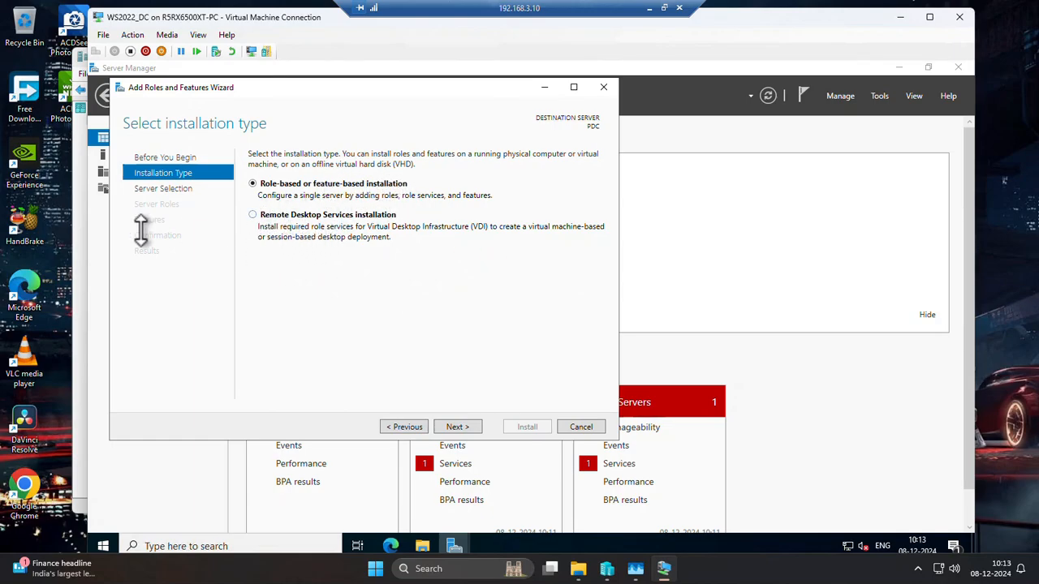
left_click(456, 427)
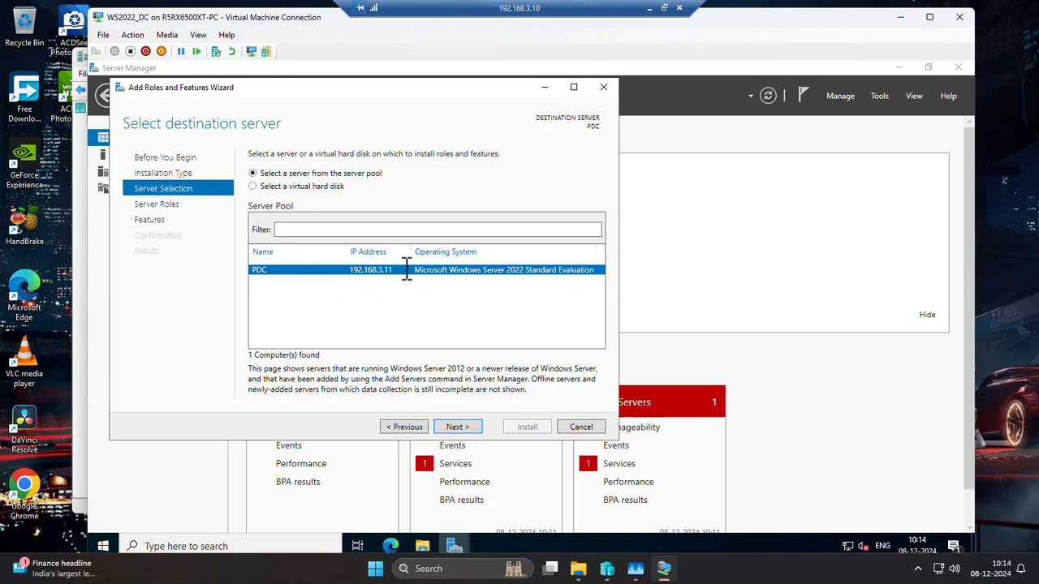
left_click(456, 426)
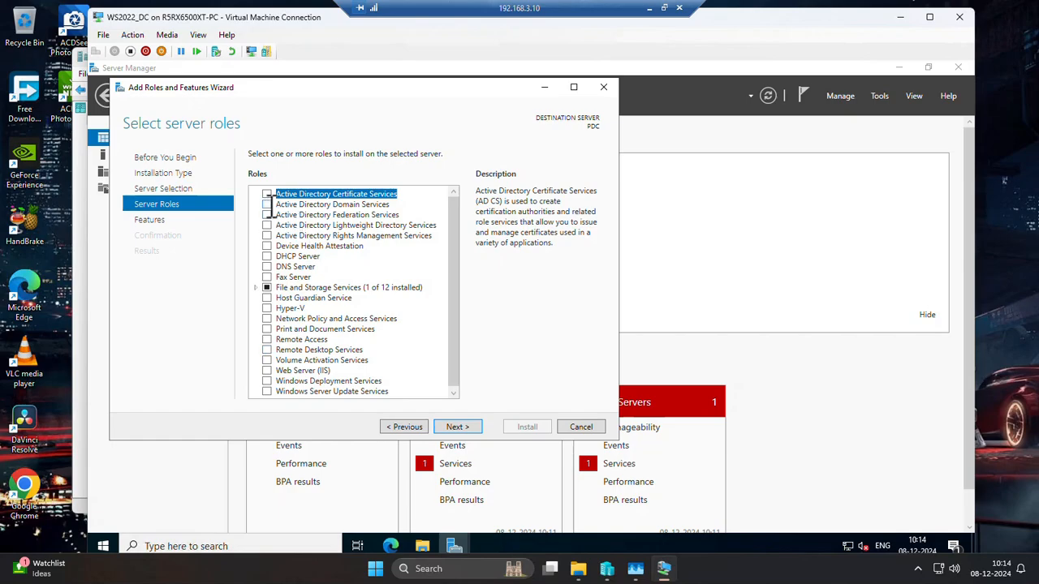
Select the Active Directory Domain Services and DNS Server roles with their required features and management tools.
left_click(267, 205)
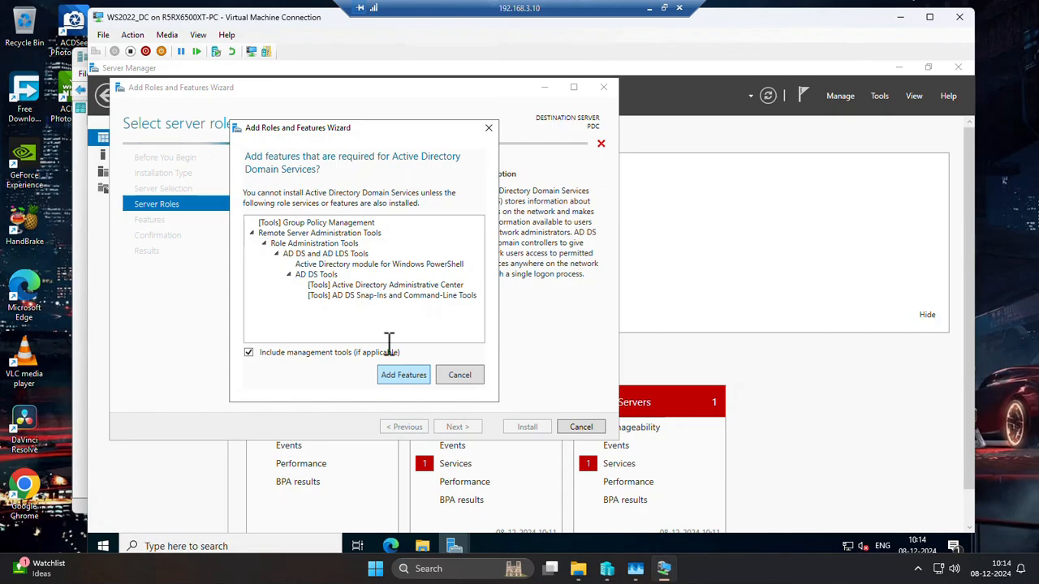
left_click(395, 377)
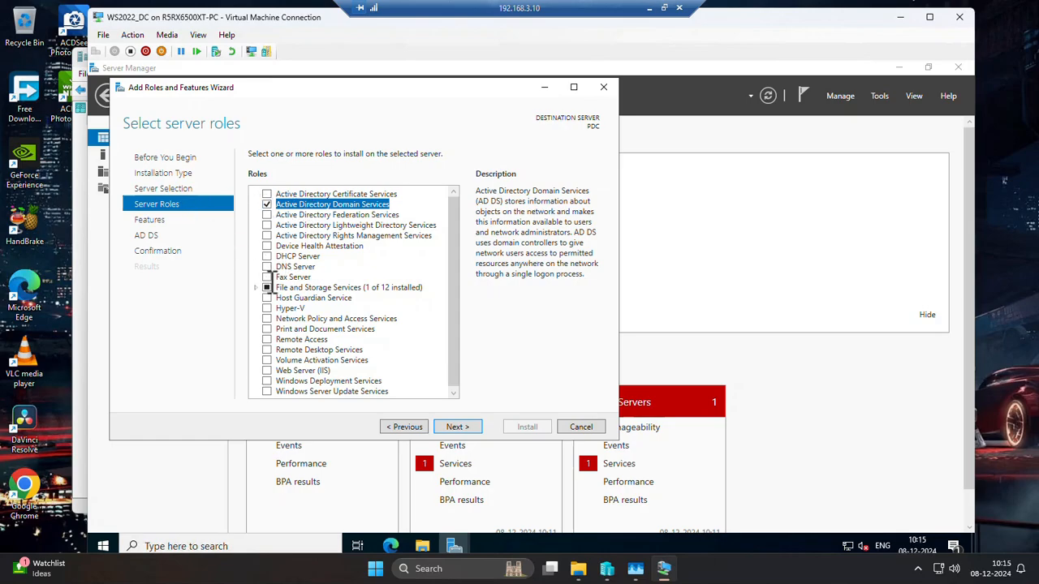
left_click(311, 266)
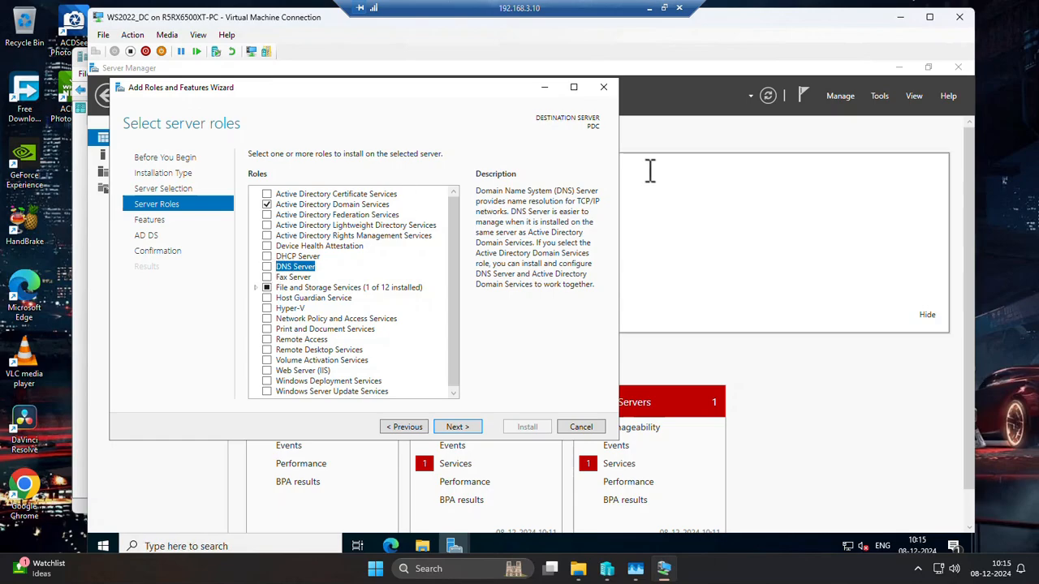
left_click(267, 266)
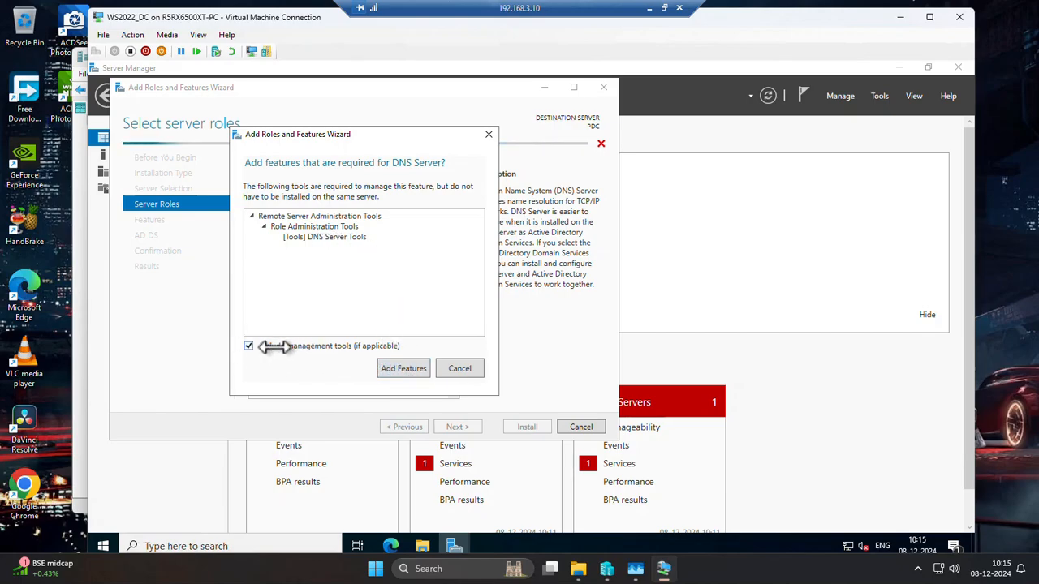
left_click(404, 370)
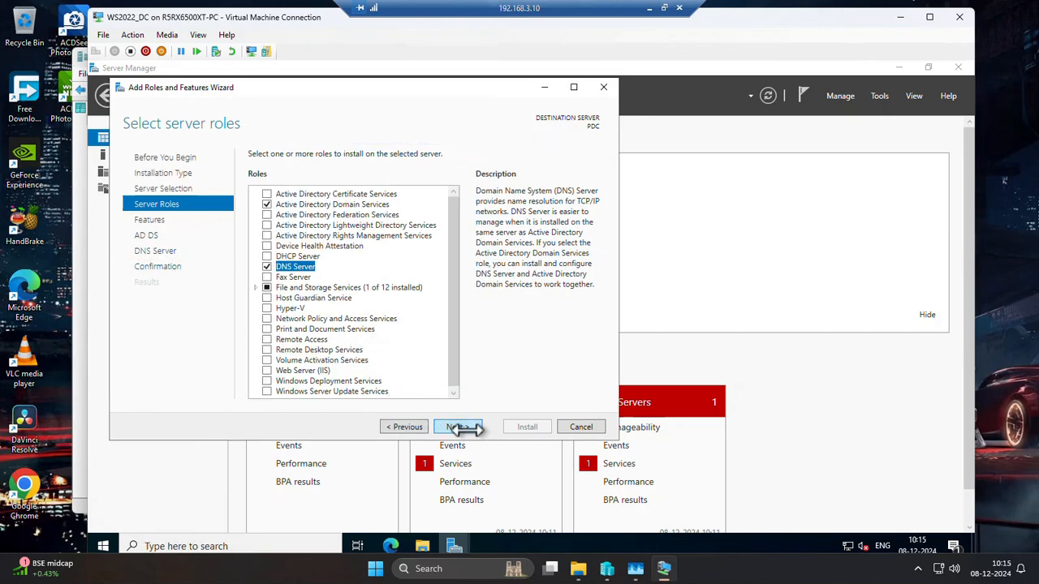
left_click(458, 427)
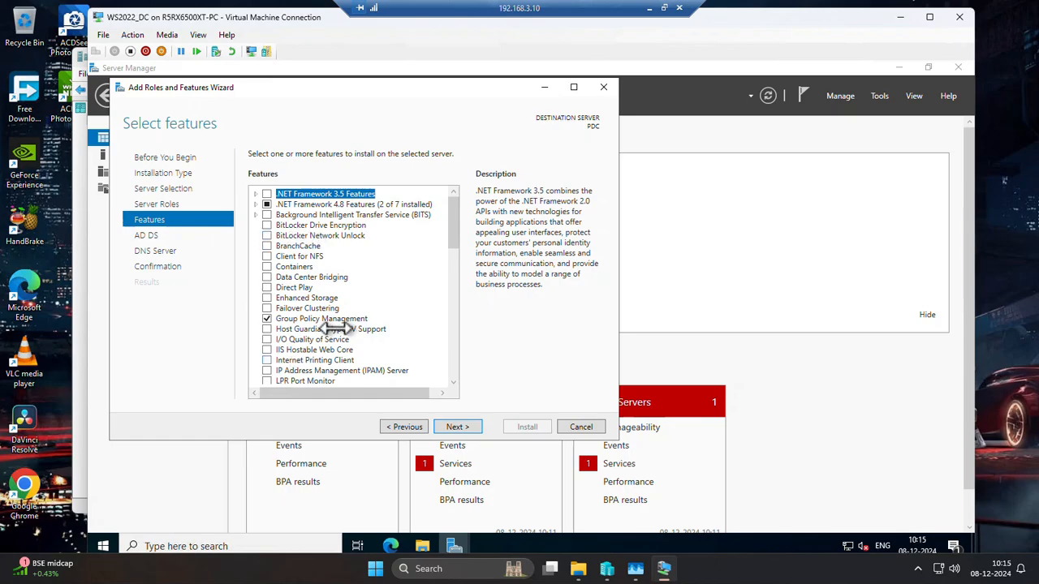
Examine the whole features list to see which features are preselected or already installed.
scroll(337, 323, "down", 1)
scroll(332, 313, "down", 3)
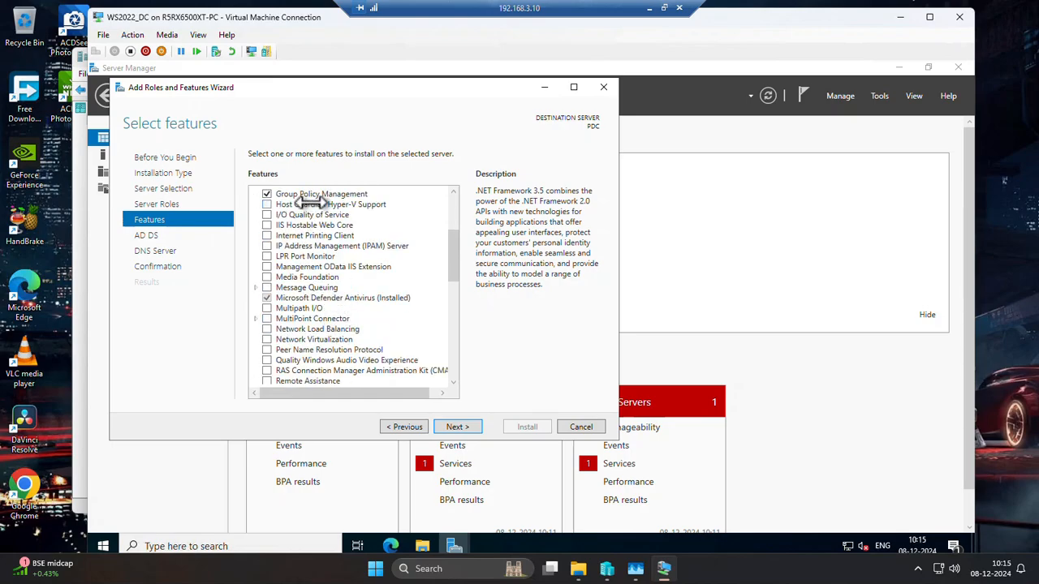
scroll(313, 205, "down", 3)
scroll(312, 208, "down", 3)
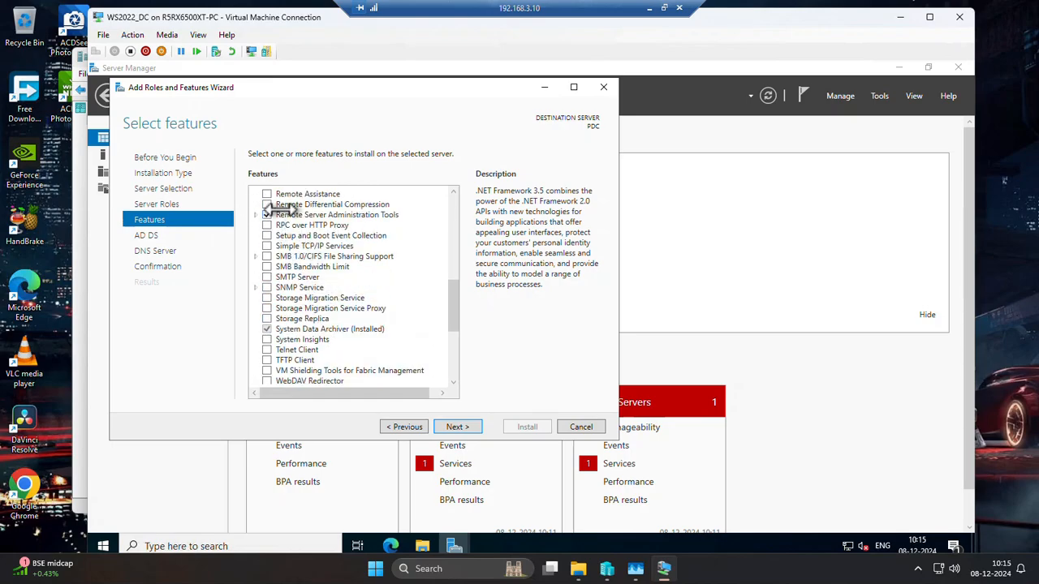
scroll(286, 300, "down", 5)
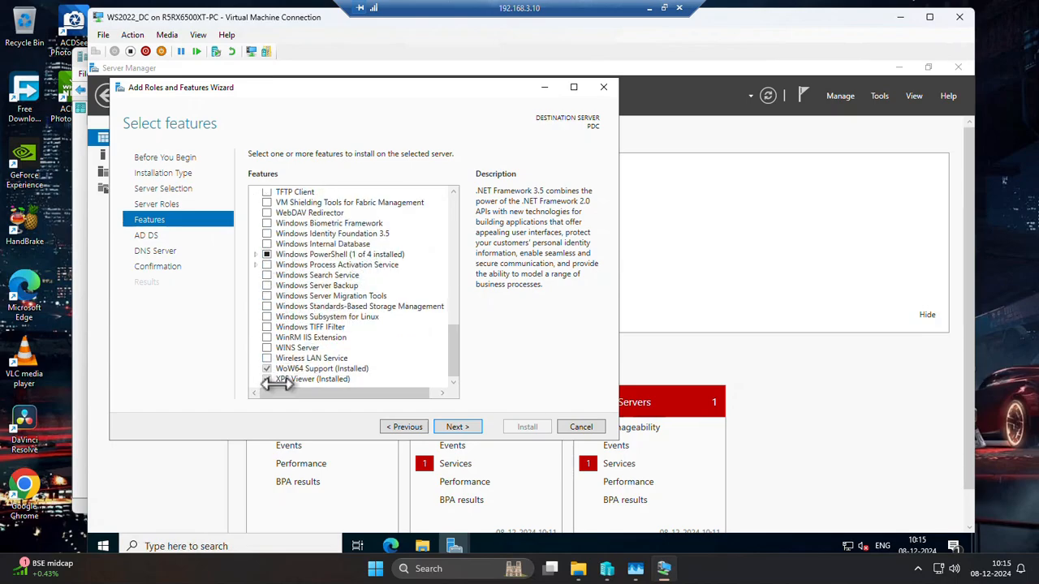
scroll(307, 357, "up", 9)
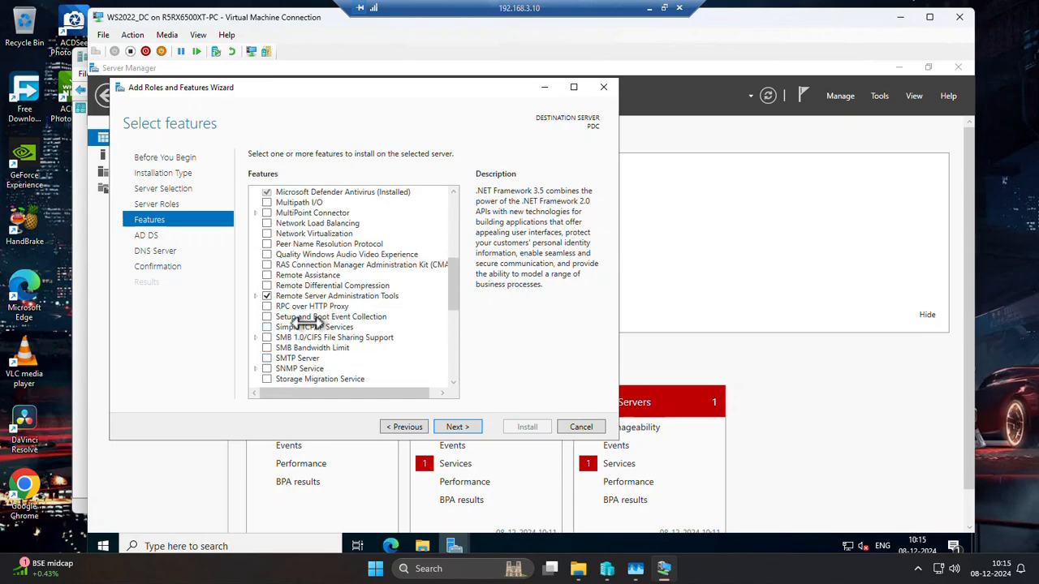
scroll(379, 318, "up", 1)
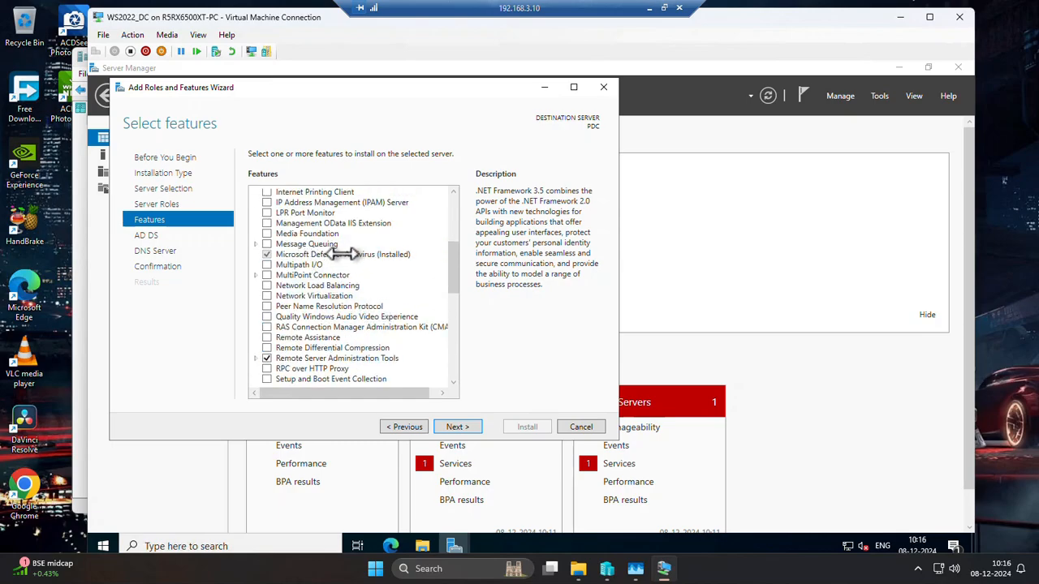
scroll(330, 219, "up", 5)
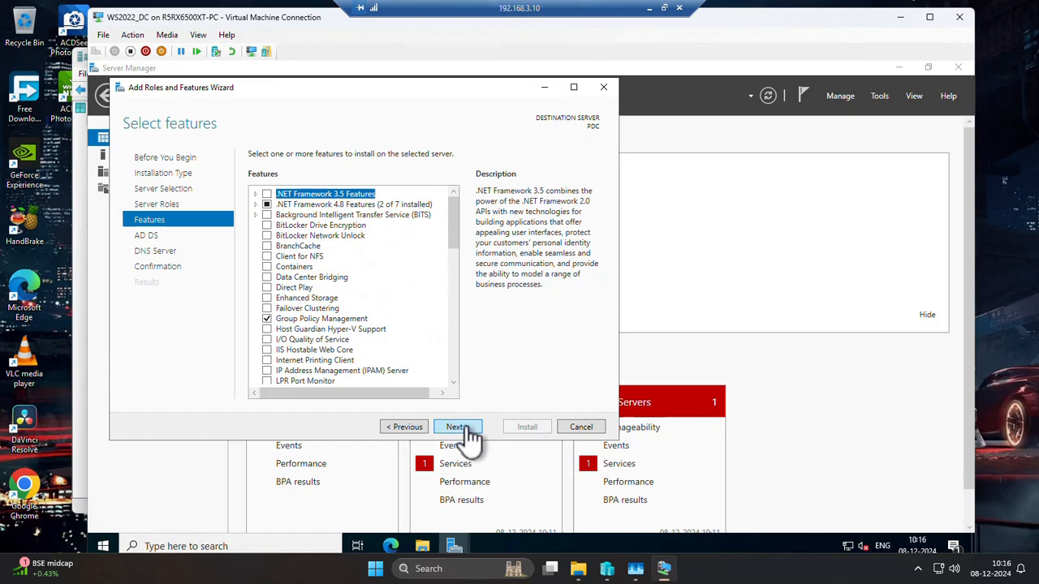
Accept the preselected features and continue past the AD DS and DNS Server information to the installation confirmation.
left_click(457, 428)
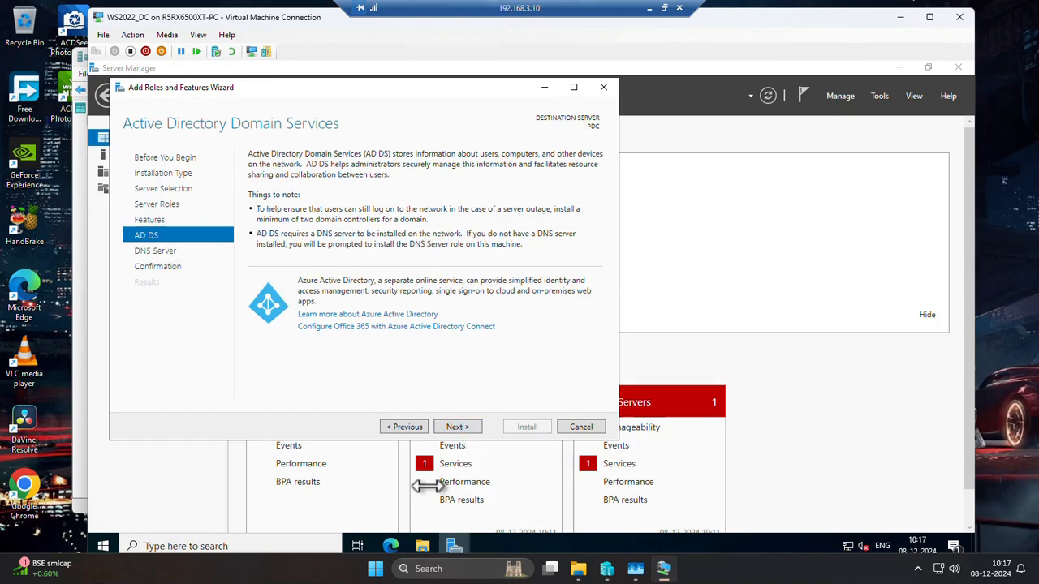
left_click(455, 427)
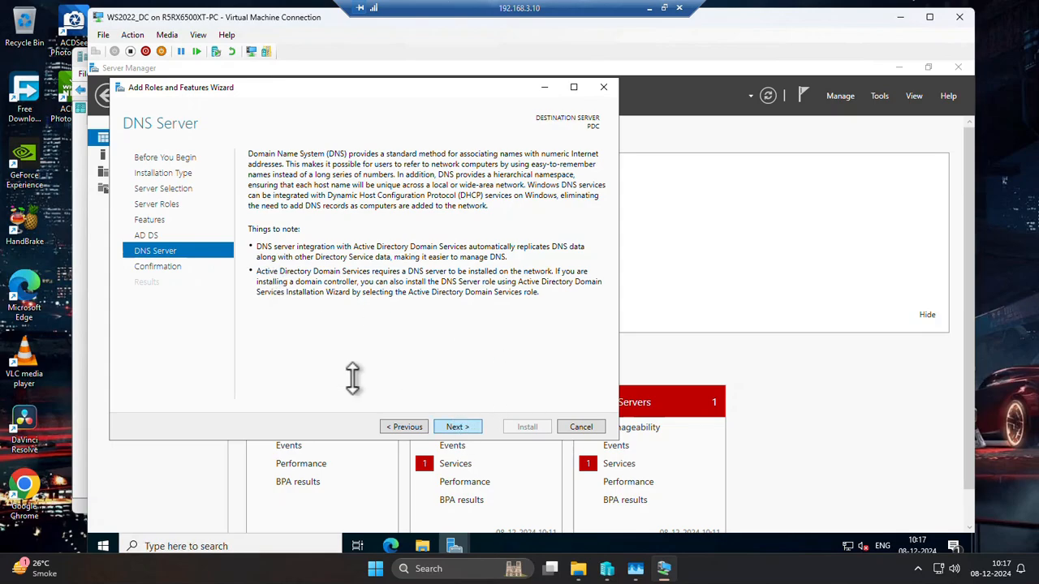
left_click(460, 425)
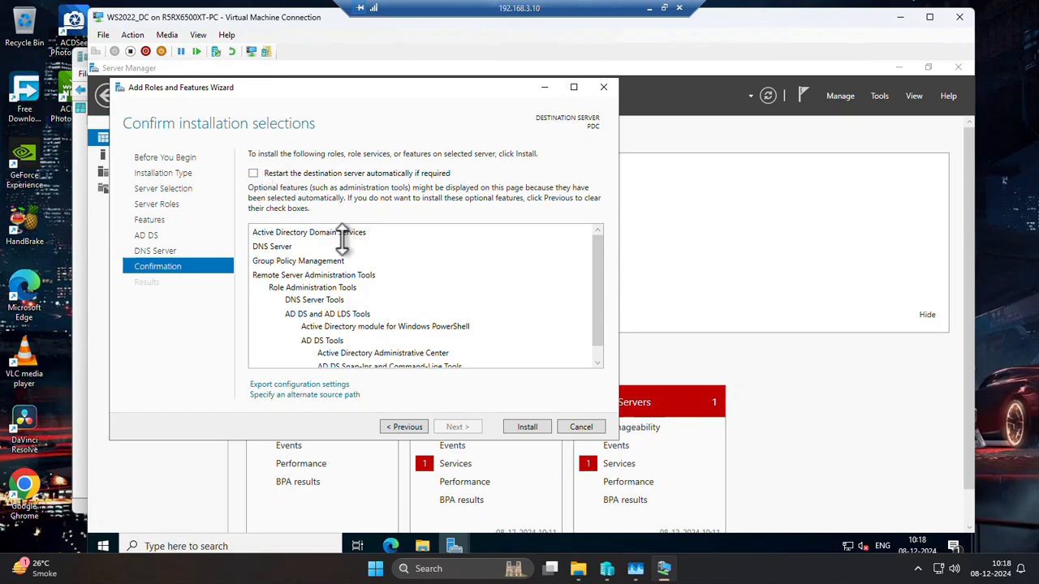
Review the roles, features and administration tools listed for installation on the confirmation page.
scroll(287, 238, "down", 1)
scroll(285, 238, "up", 1)
scroll(259, 233, "down", 1)
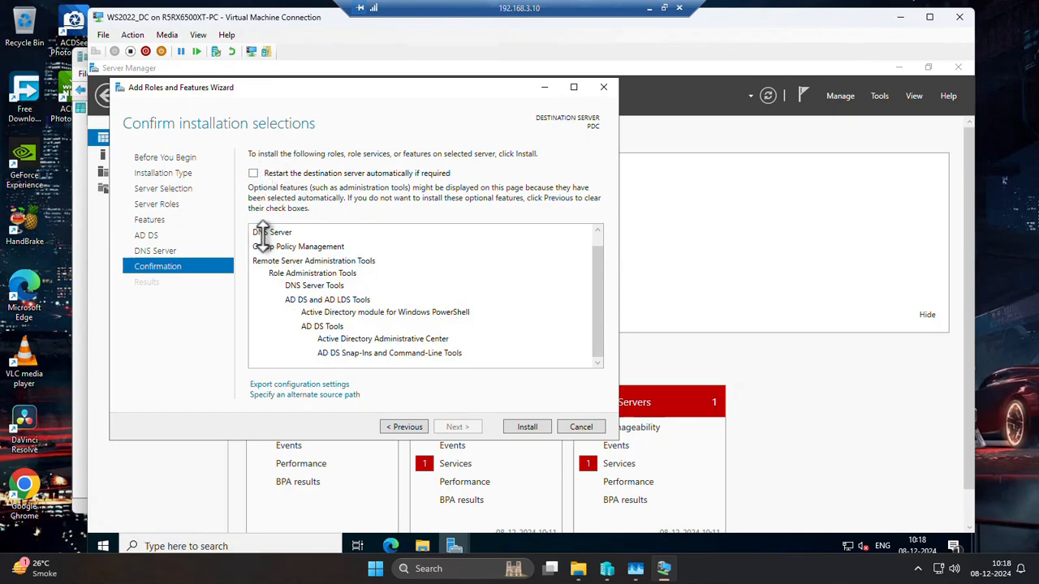
scroll(391, 331, "up", 1)
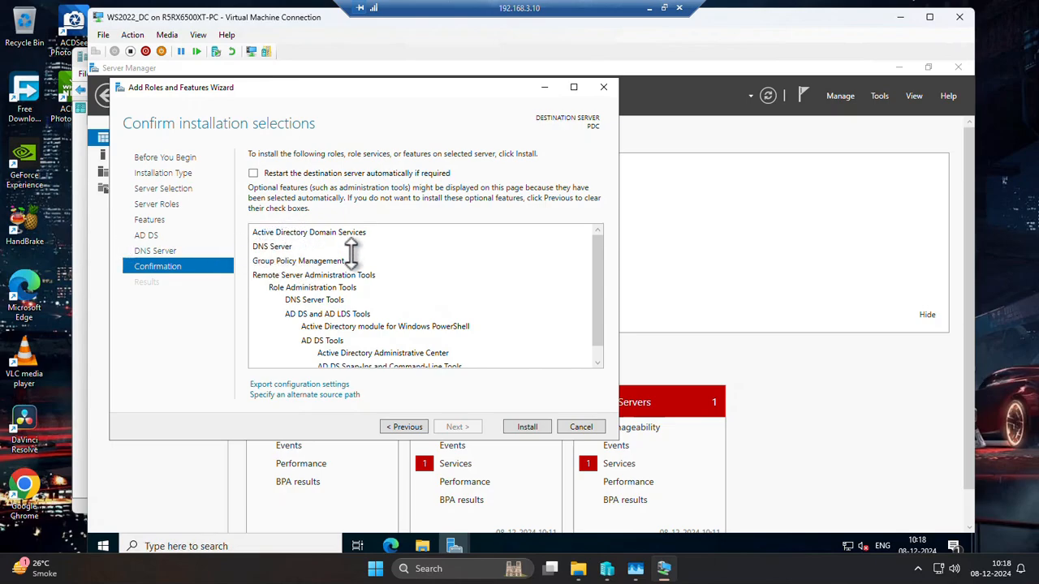
scroll(305, 274, "down", 1)
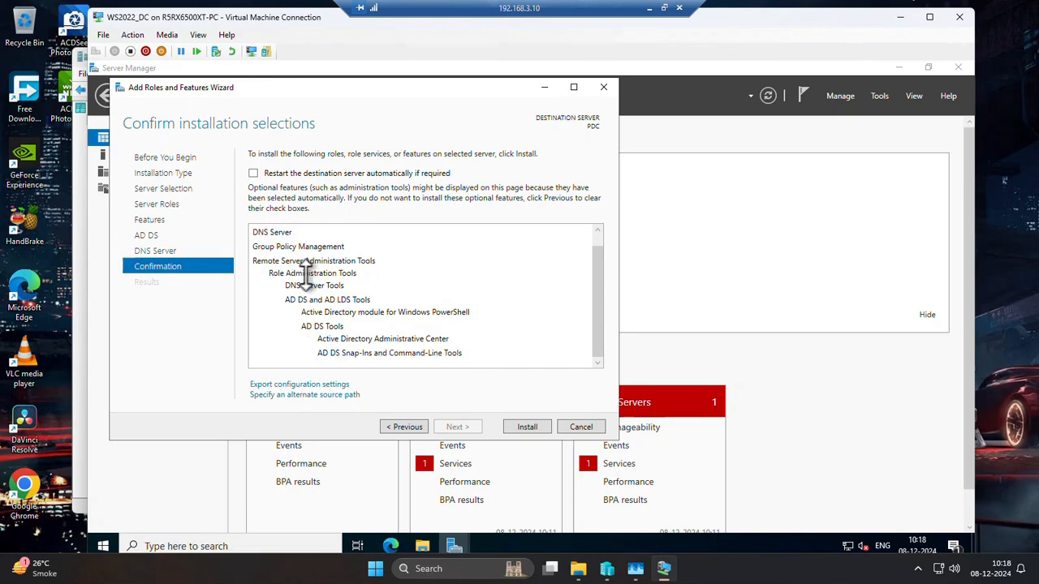
scroll(306, 274, "up", 1)
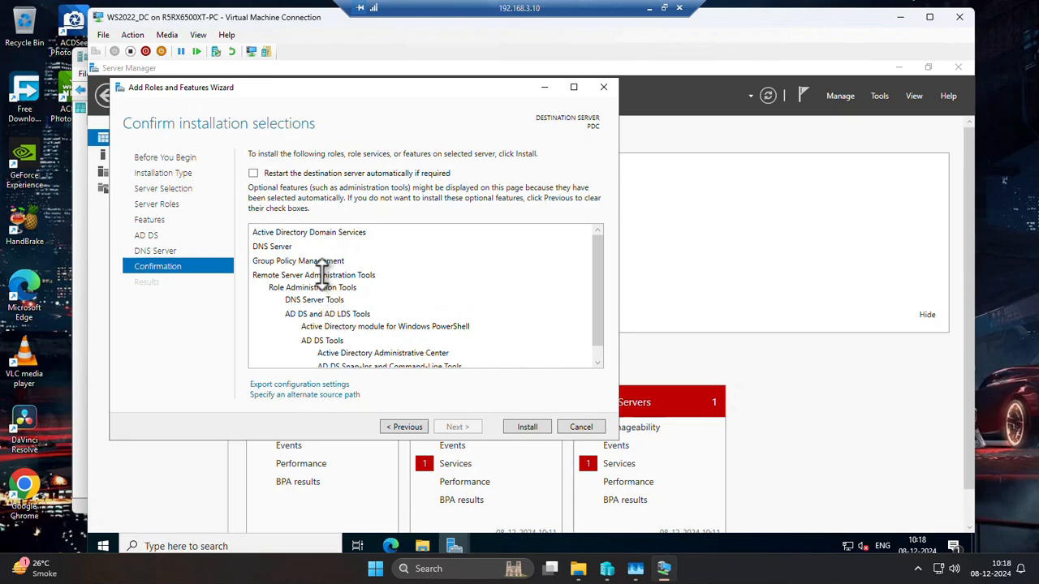
scroll(322, 274, "down", 1)
scroll(322, 274, "up", 1)
scroll(393, 312, "down", 1)
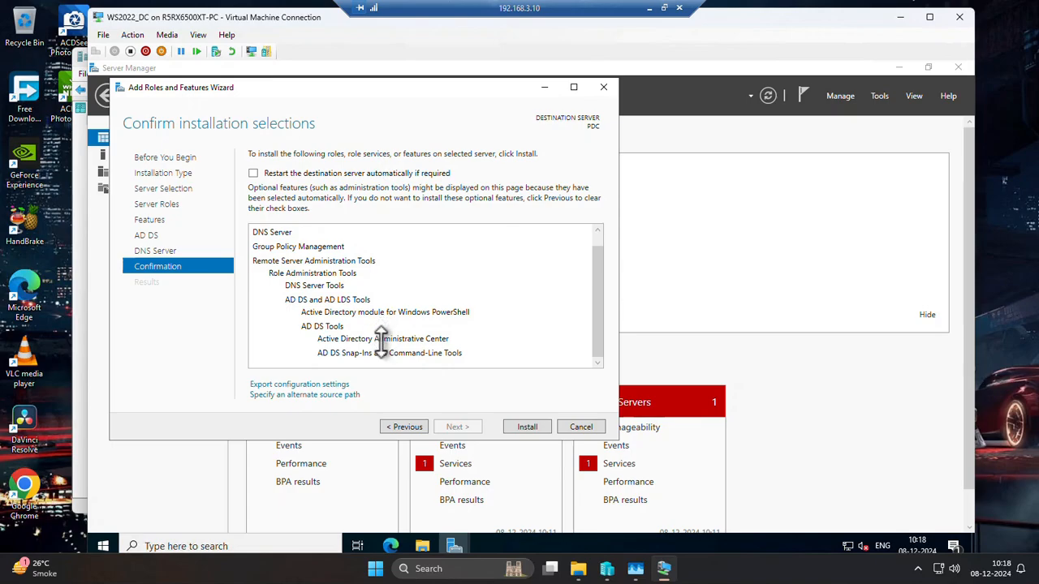
scroll(286, 237, "up", 1)
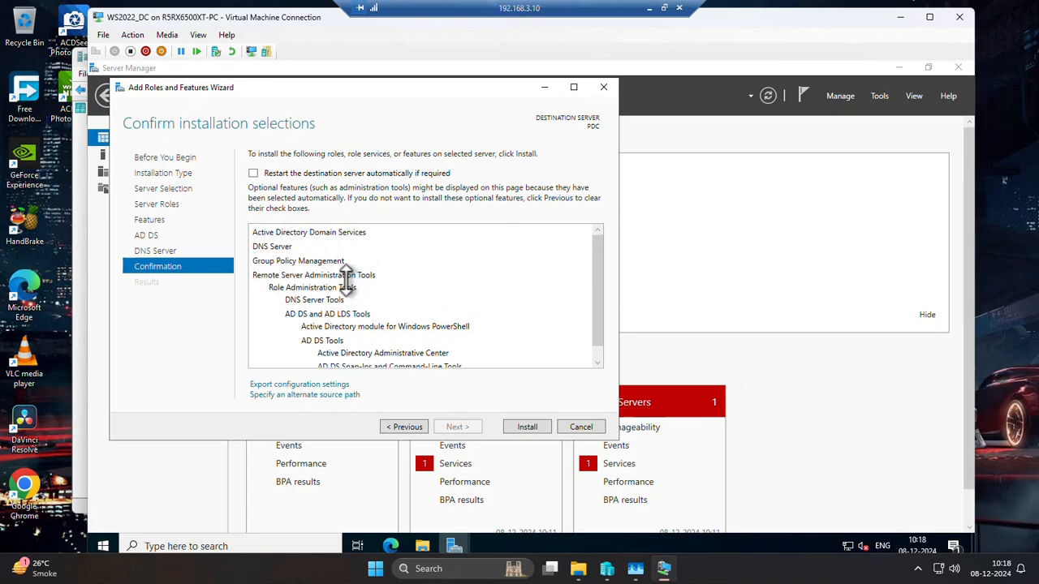
scroll(347, 281, "down", 1)
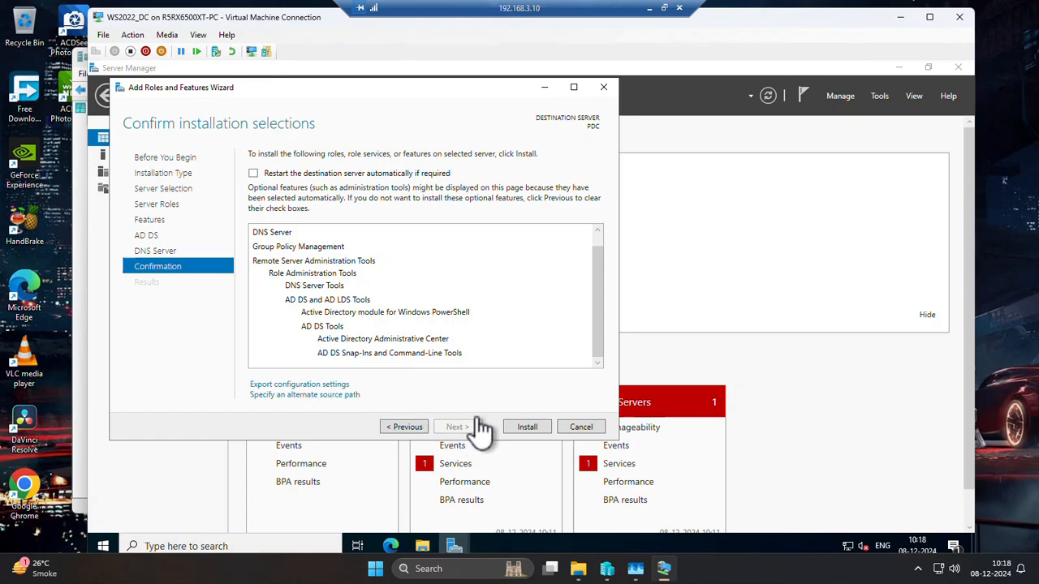
Install the selected AD DS and DNS Server roles and check the items listed with the installation progress.
left_click(526, 430)
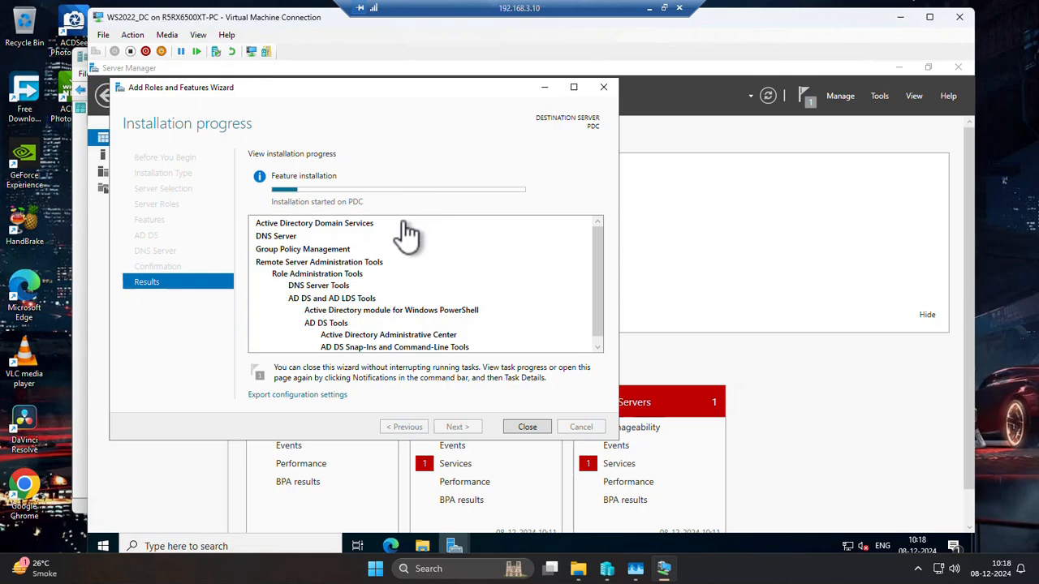
scroll(388, 265, "down", 1)
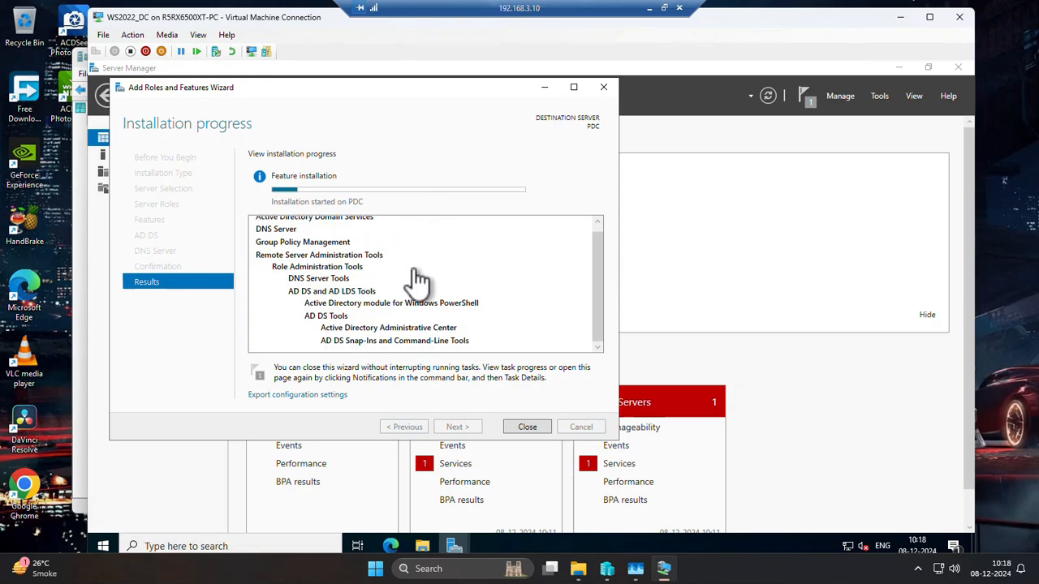
Review the roles and tools being installed, and close the Add Roles and Features Wizard once the installation finishes.
scroll(417, 280, "up", 1)
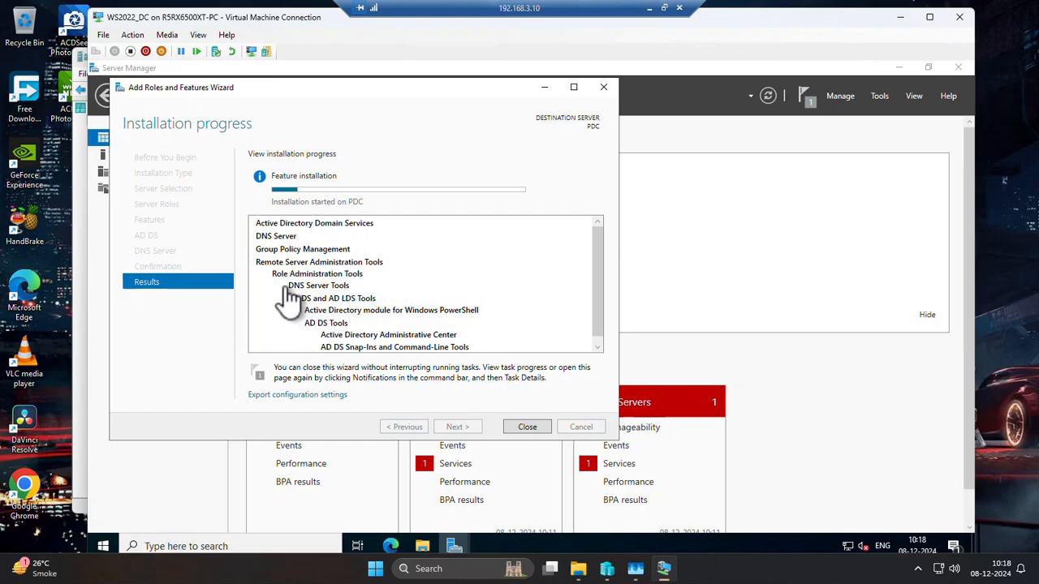
scroll(285, 292, "down", 1)
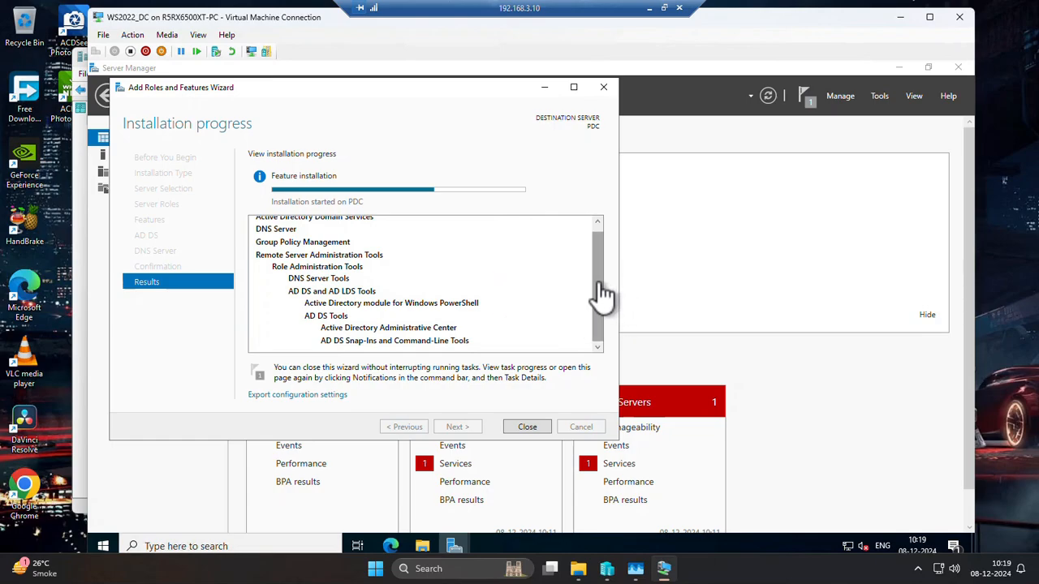
left_click_drag(601, 296, 599, 283)
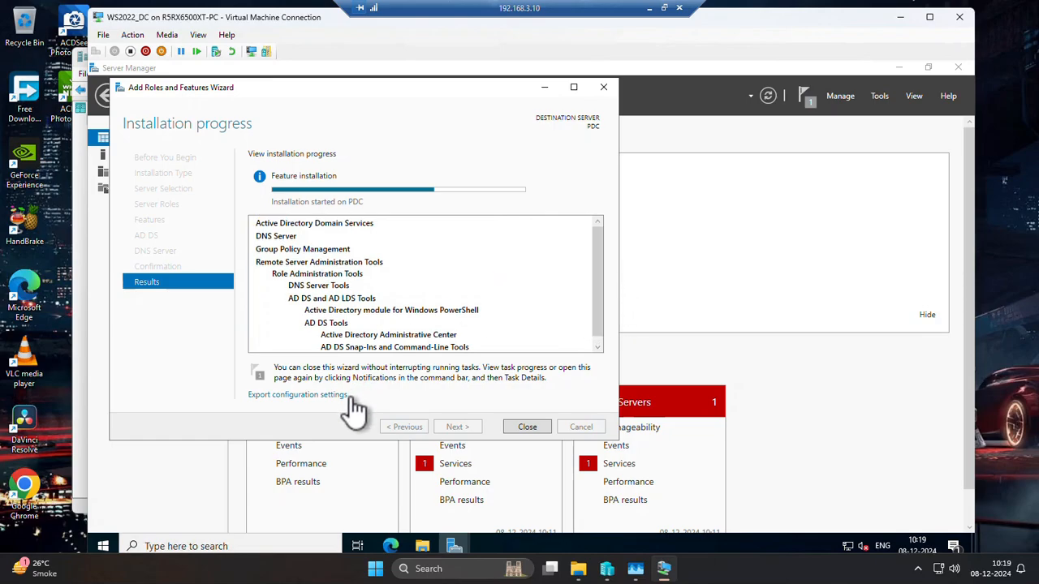
scroll(406, 313, "down", 1)
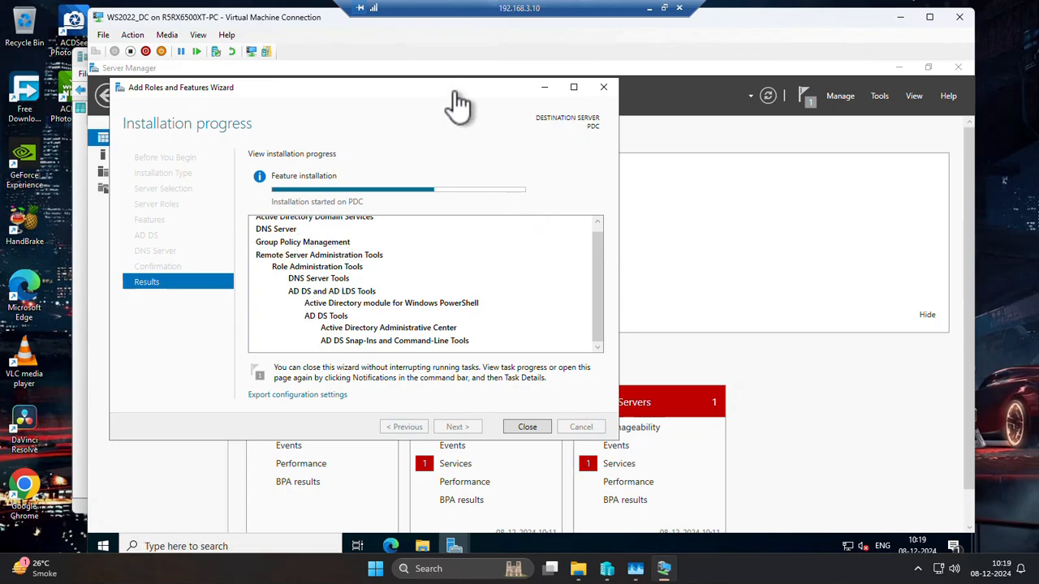
left_click_drag(458, 97, 494, 116)
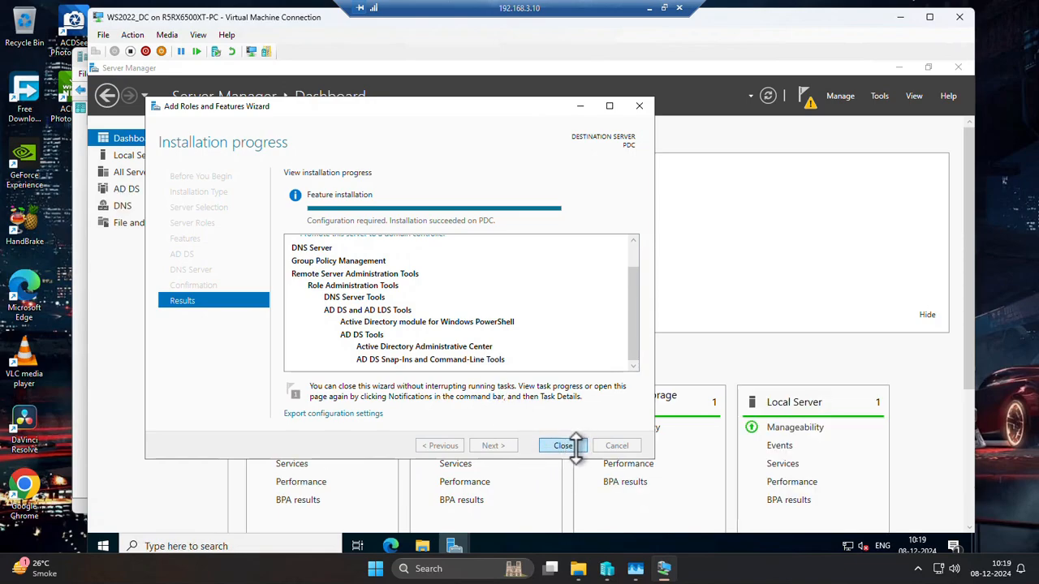
left_click(568, 446)
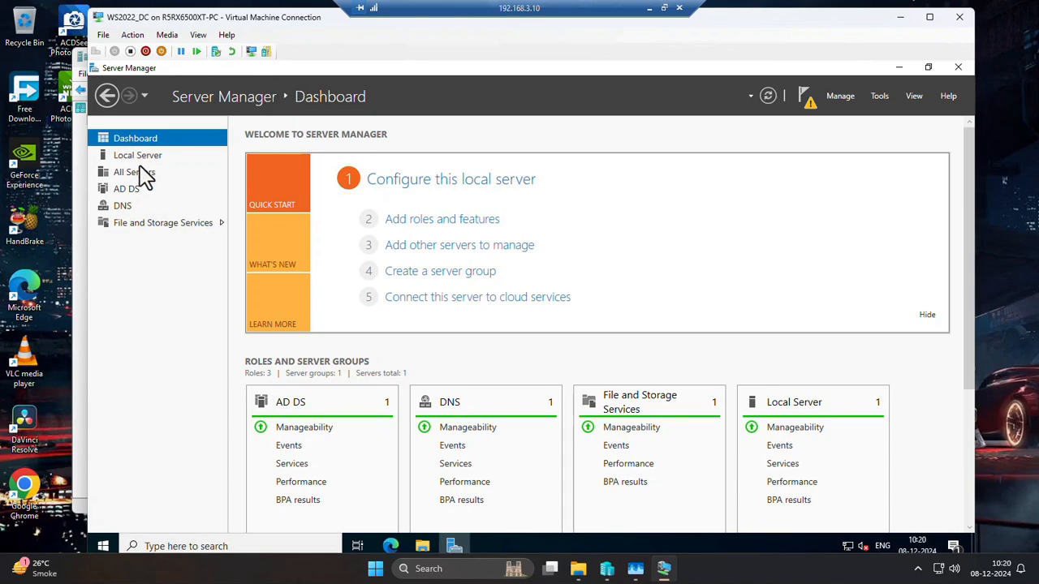
Check the AD DS and DNS role pages and return to the Server Manager dashboard.
left_click(126, 195)
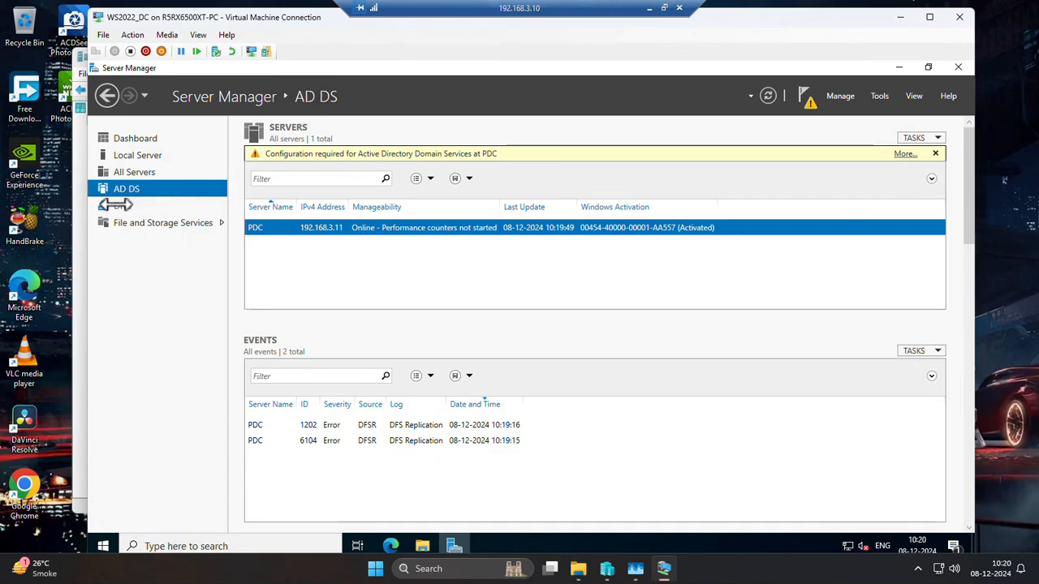
left_click(117, 207)
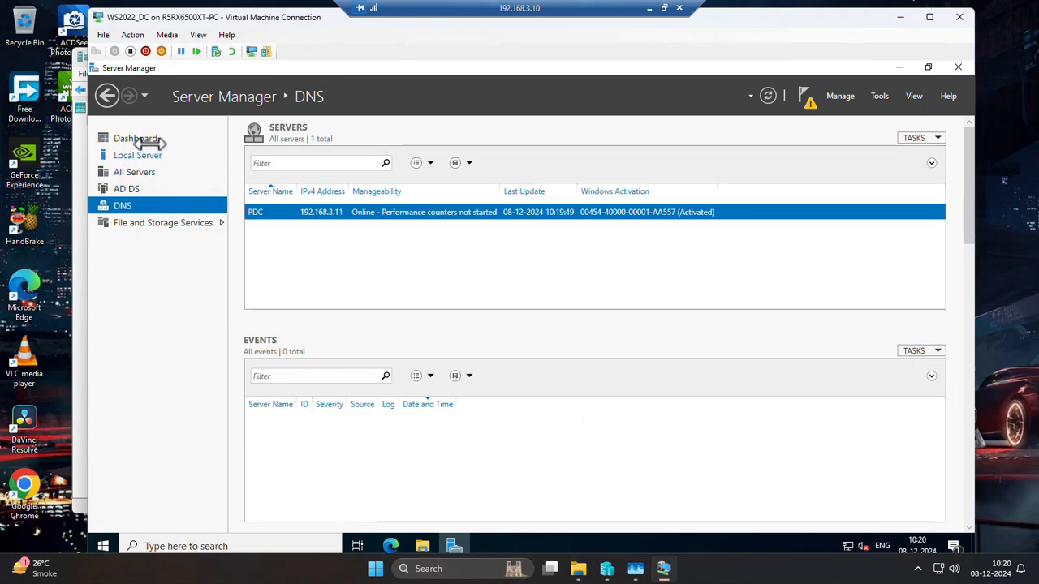
left_click(138, 138)
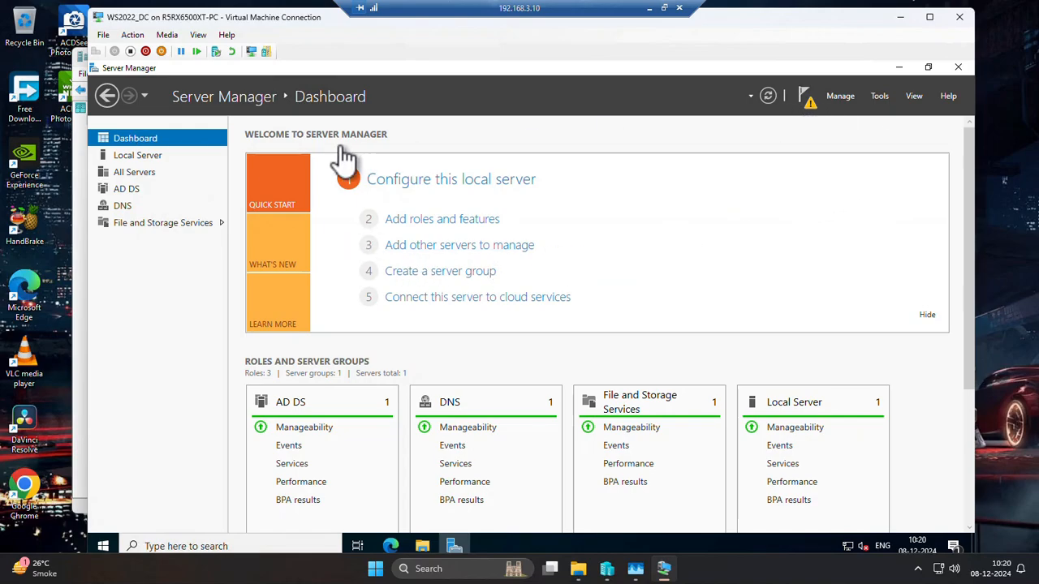
Start promoting the server to a domain controller from the post-deployment configuration notification.
left_click(810, 104)
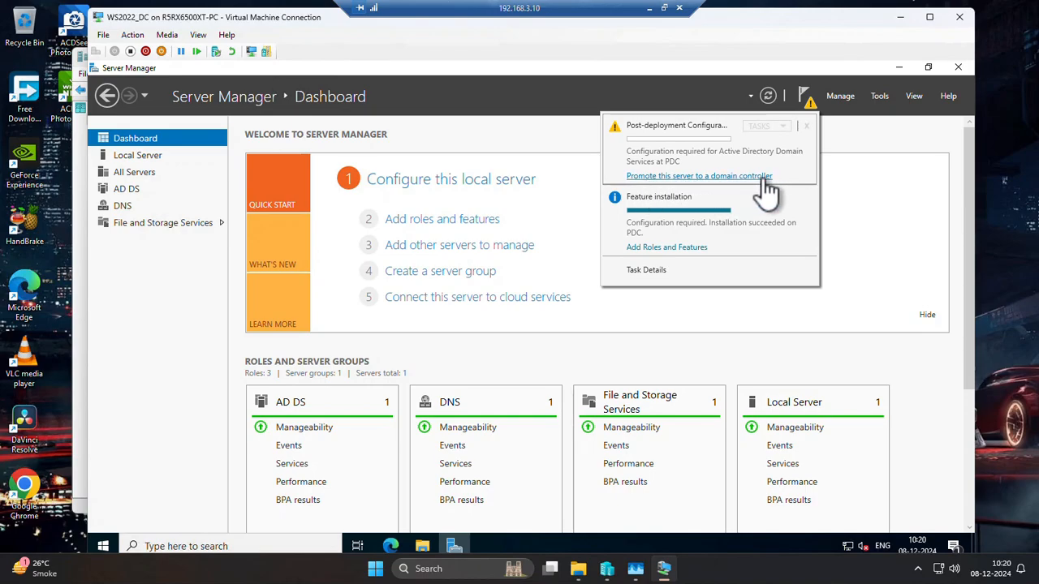
left_click(725, 176)
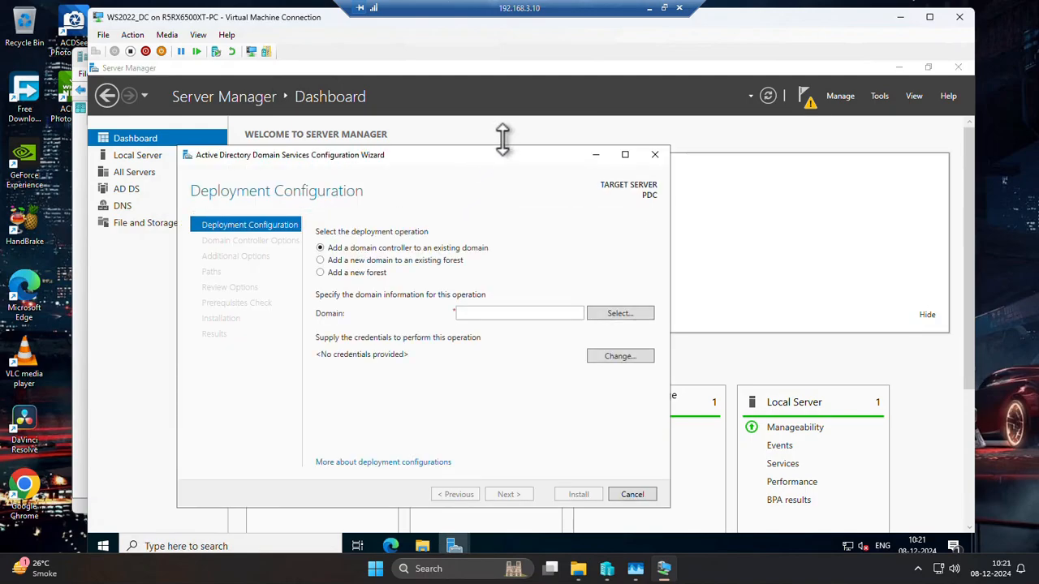
left_click_drag(477, 160, 543, 121)
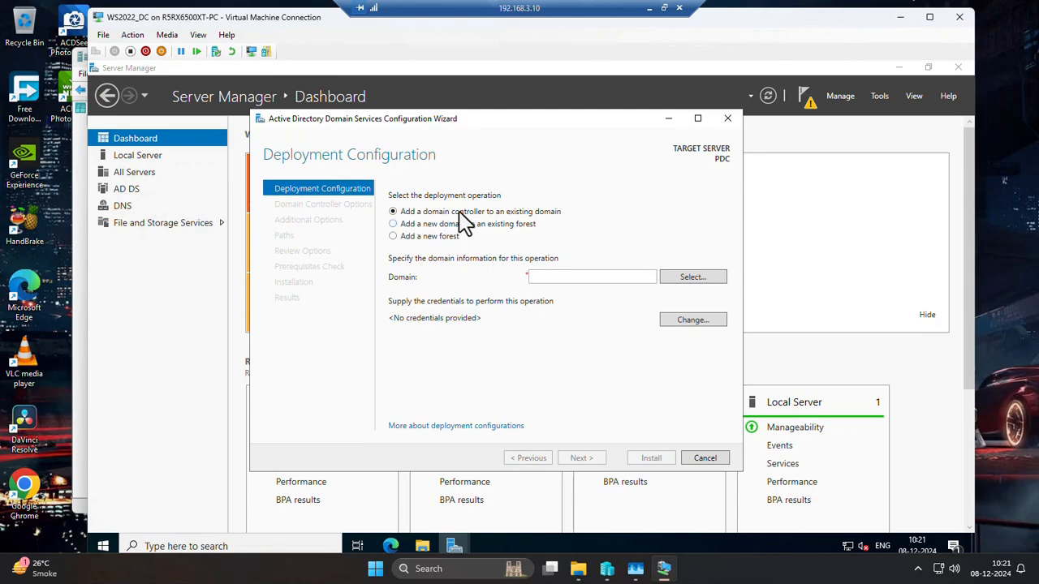
Choose to add a new forest with the root domain name vedang.com and continue to the domain controller options.
left_click(404, 226)
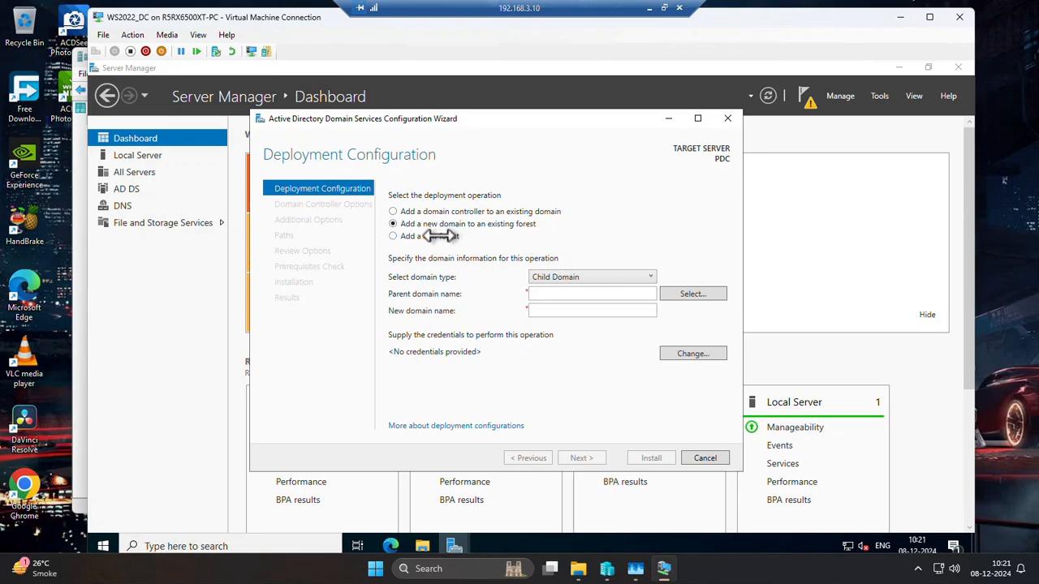
left_click(394, 236)
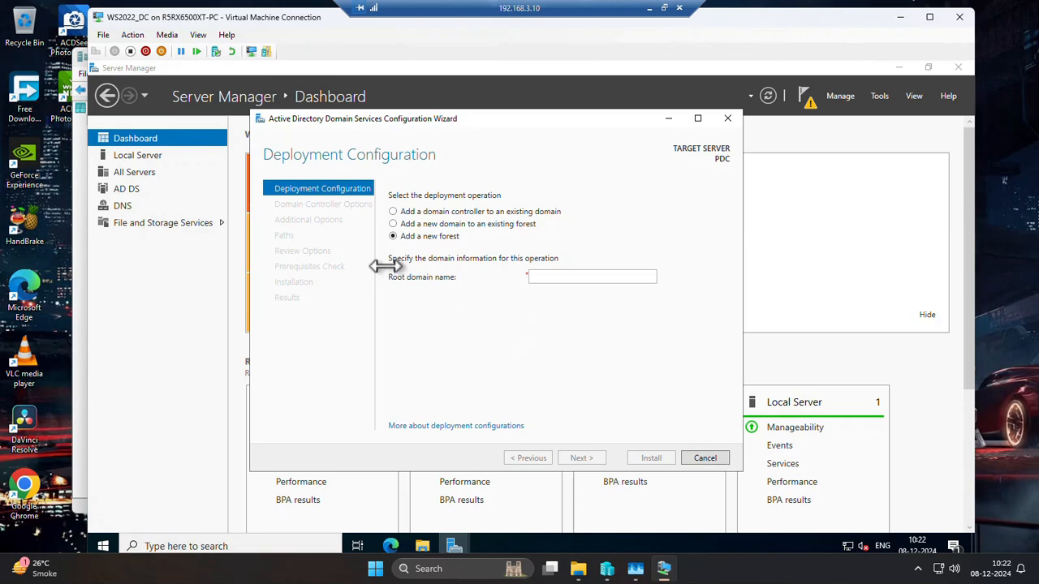
left_click(540, 278)
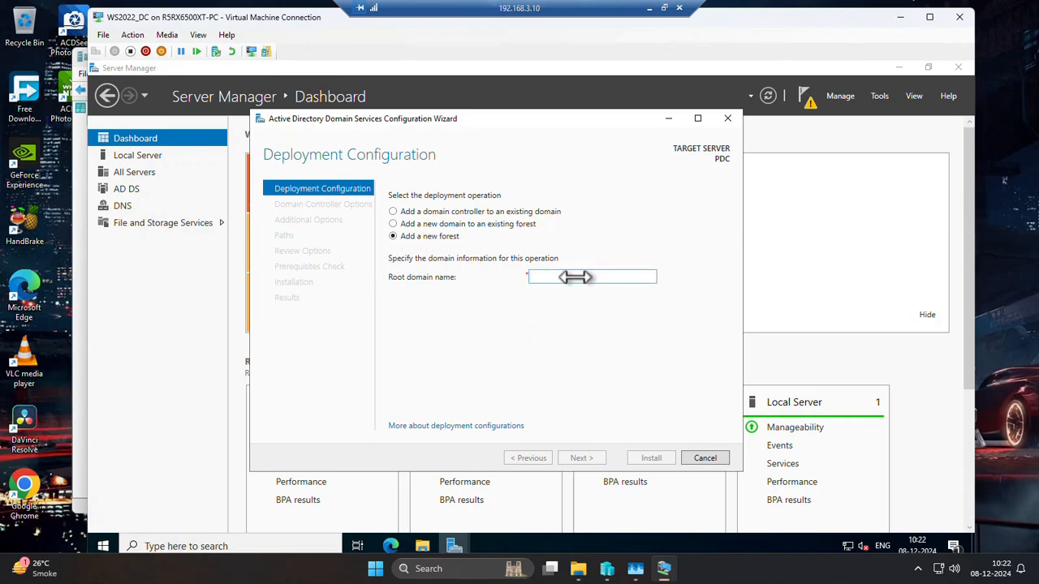
type("vedang.")
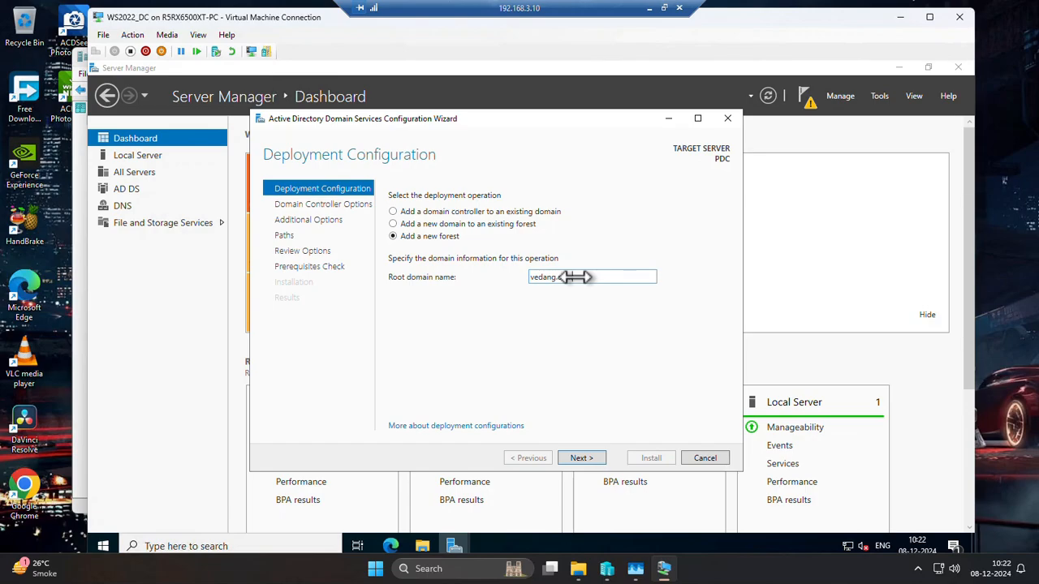
type("com")
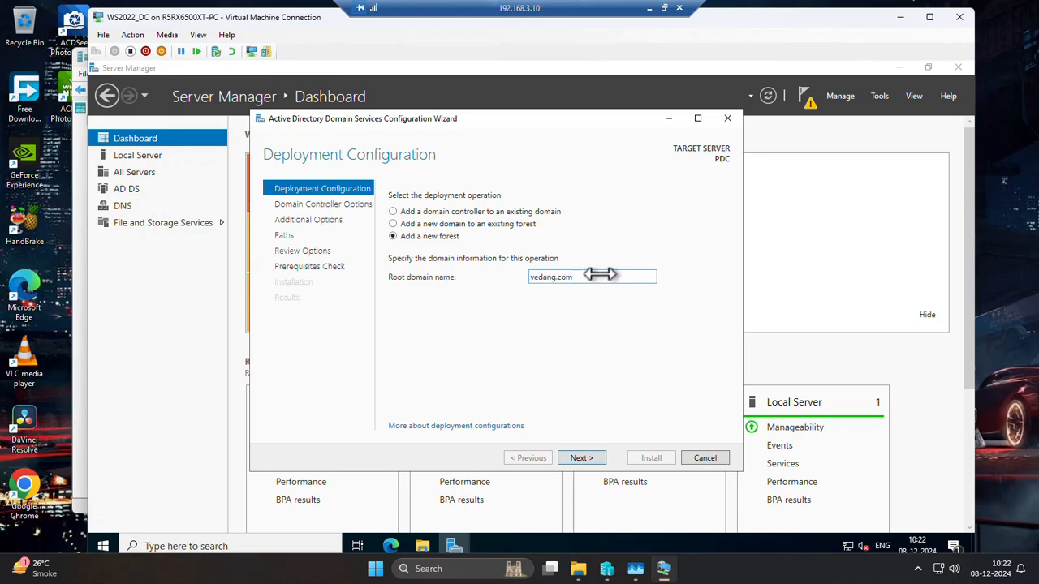
left_click_drag(598, 277, 470, 276)
left_click(561, 283)
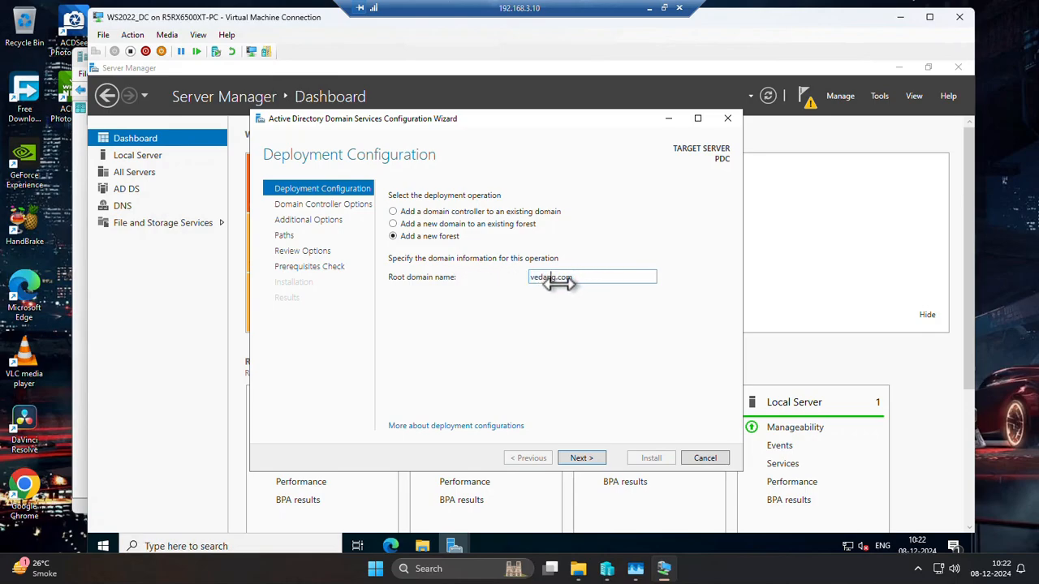
left_click_drag(591, 278, 460, 274)
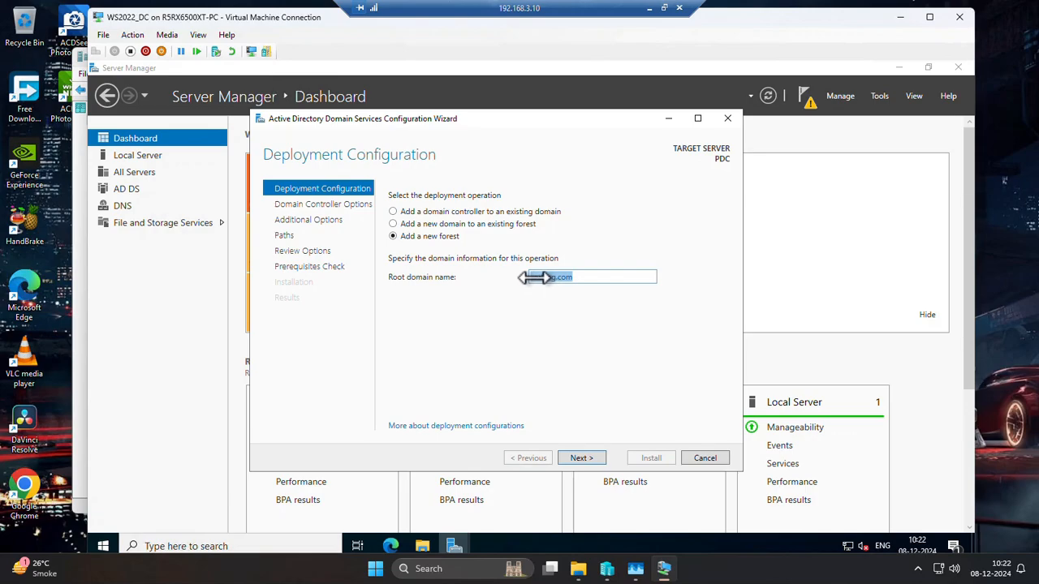
left_click(591, 277)
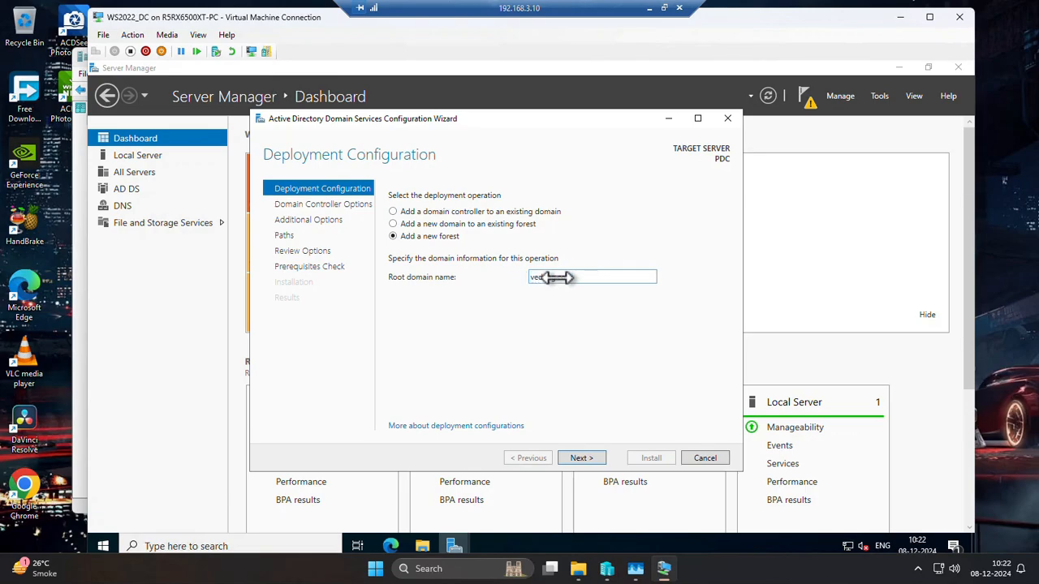
left_click_drag(557, 278, 512, 279)
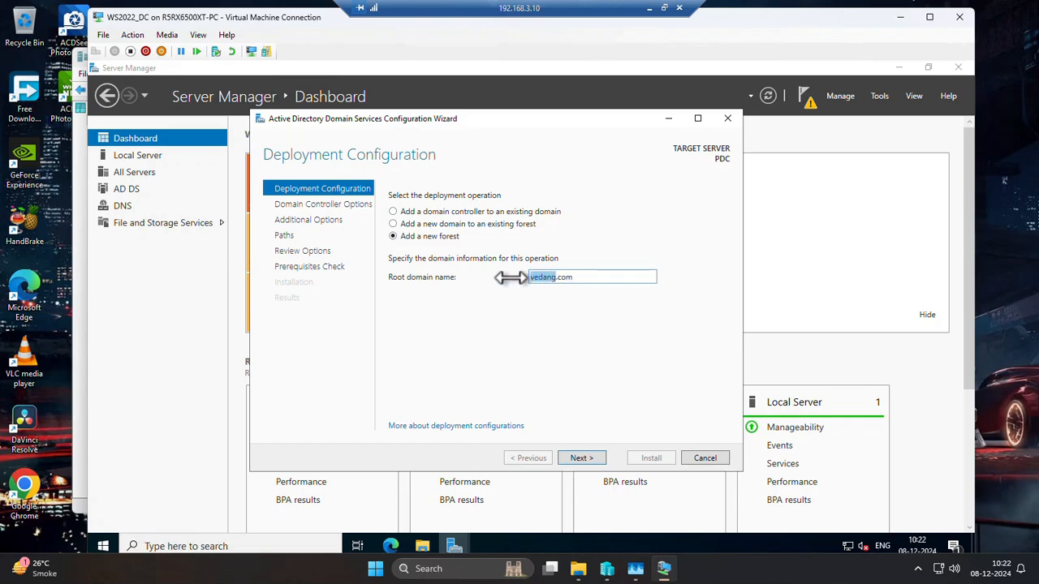
left_click(583, 277)
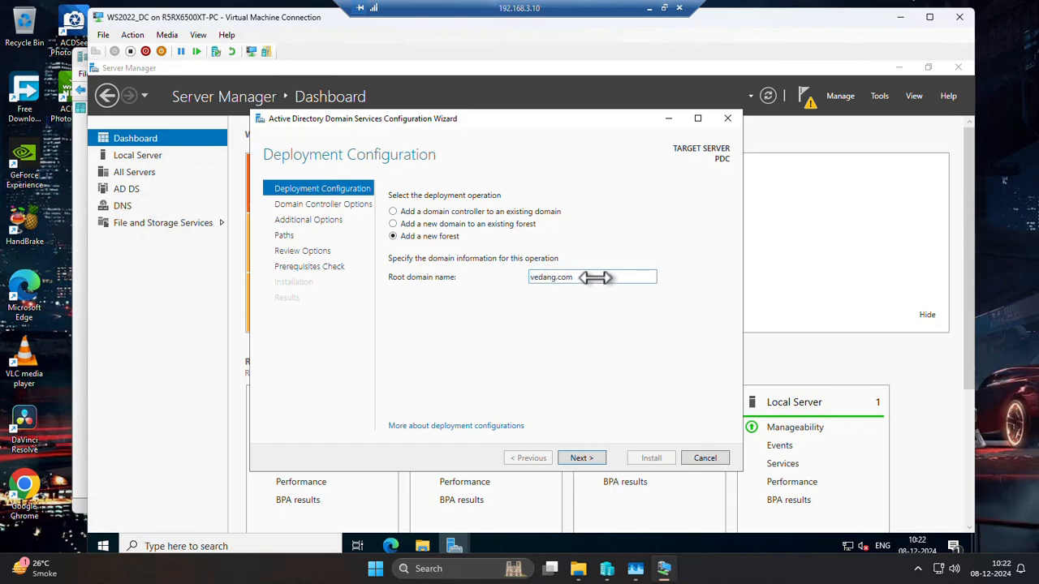
left_click(593, 456)
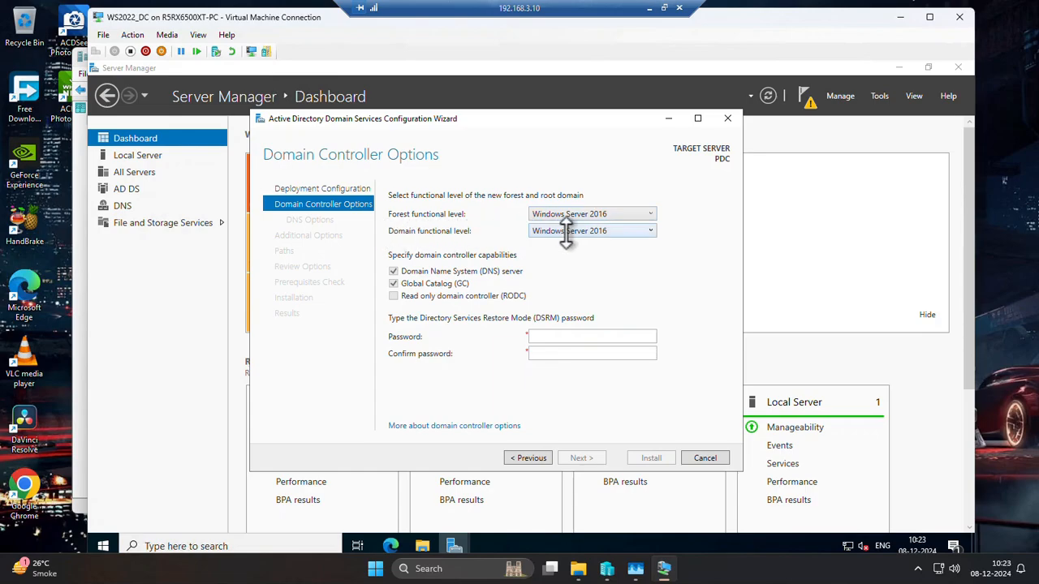
Try Windows Server 2012 as the forest functional level, and return the forest level to Windows Server 2016, keeping the domain level at Windows Server 2016.
left_click(620, 213)
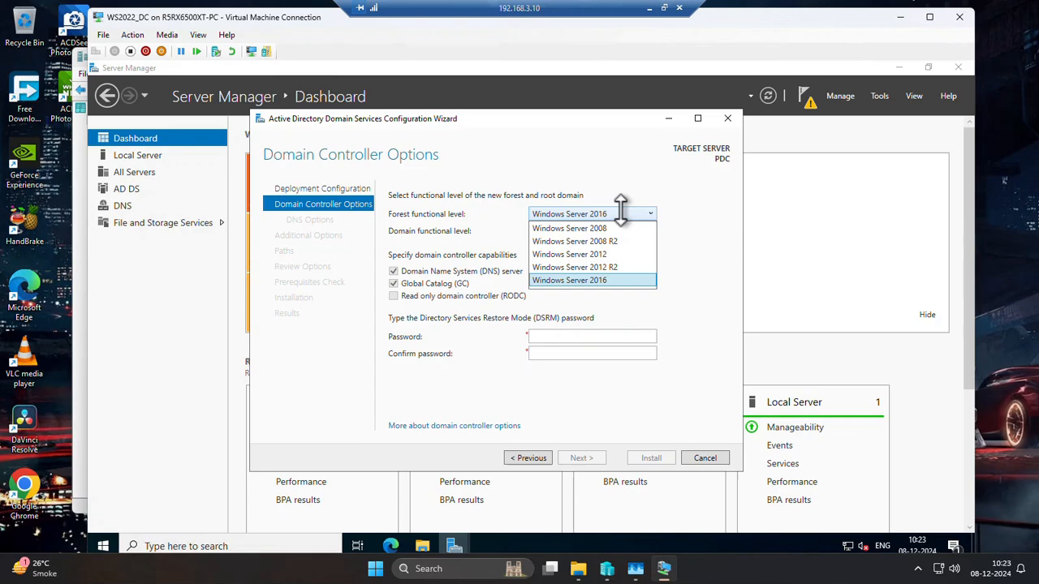
left_click(620, 255)
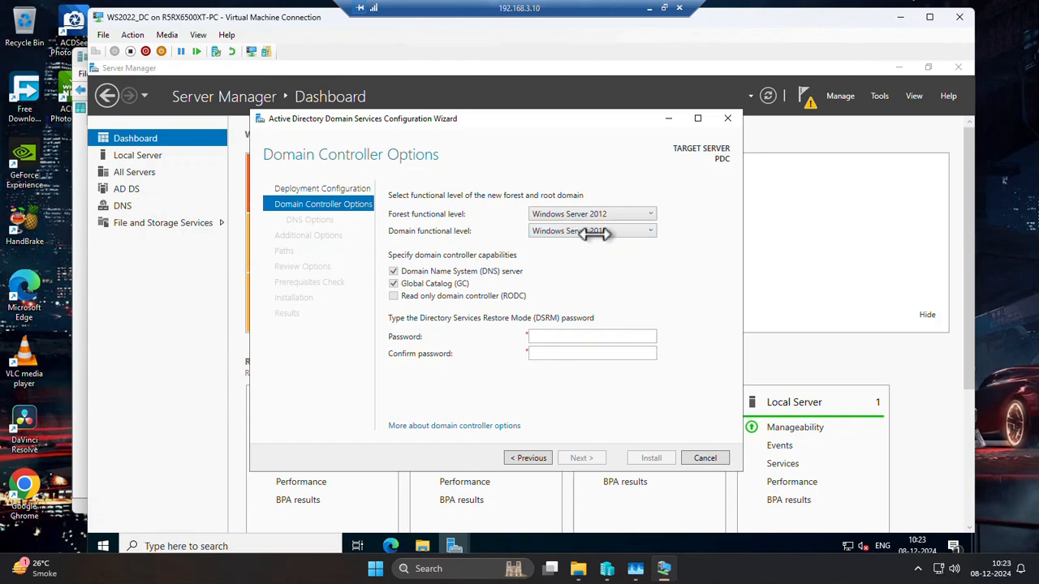
left_click(630, 231)
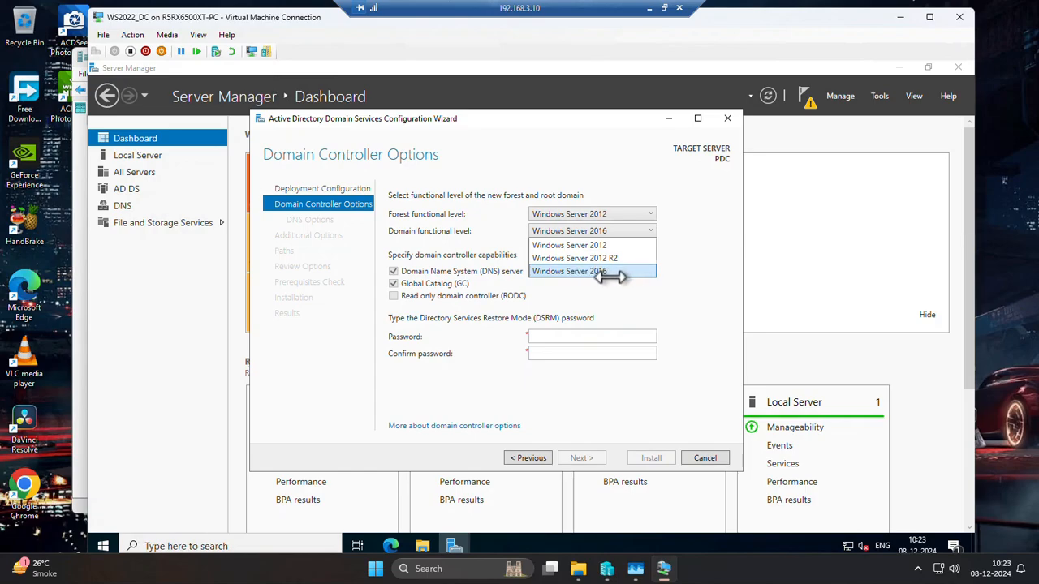
left_click(607, 275)
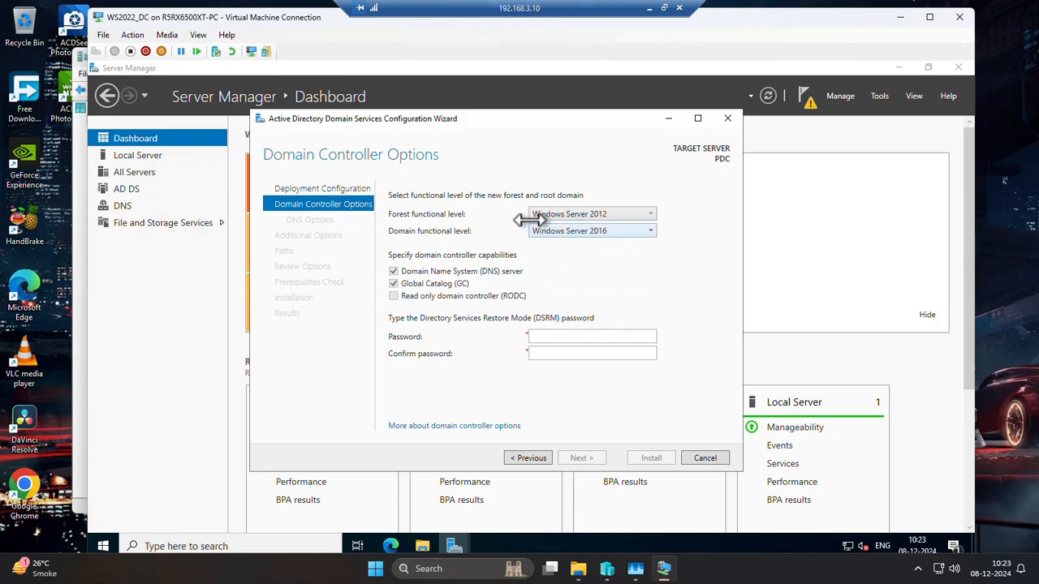
left_click(590, 213)
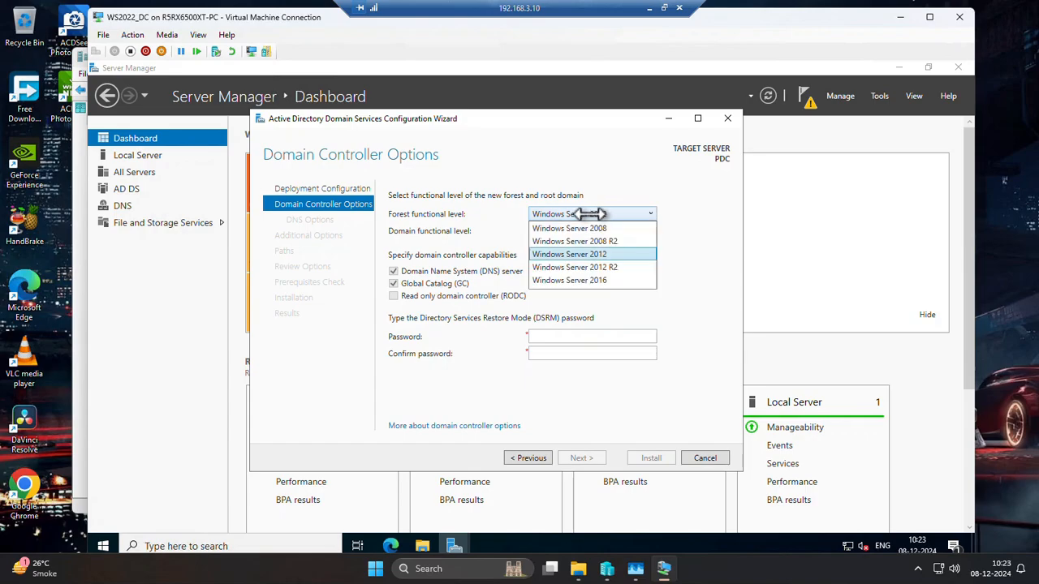
left_click(599, 280)
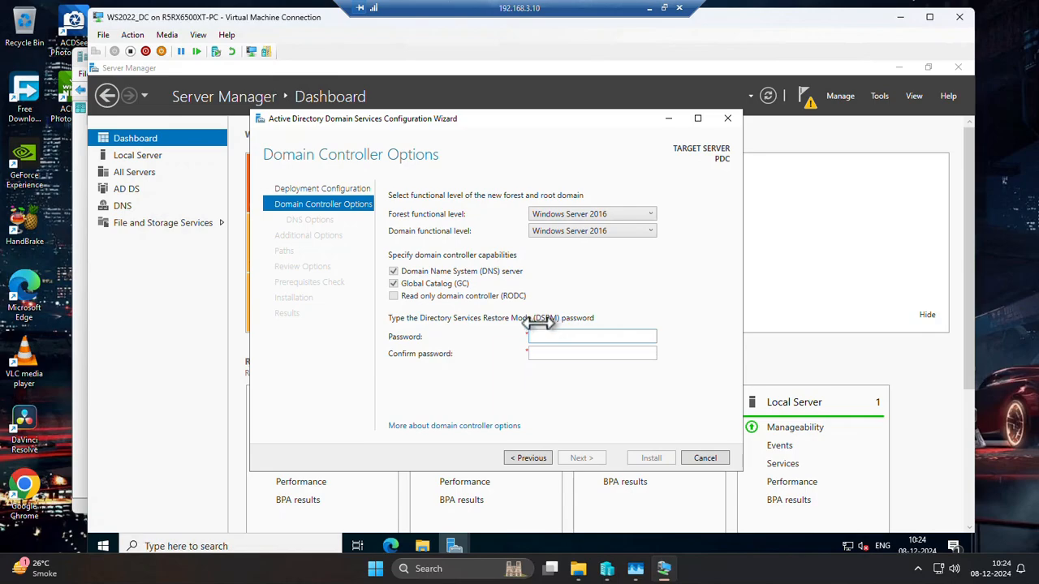
Enter and confirm the Directory Services Restore Mode password and continue to the DNS options.
left_click(607, 335)
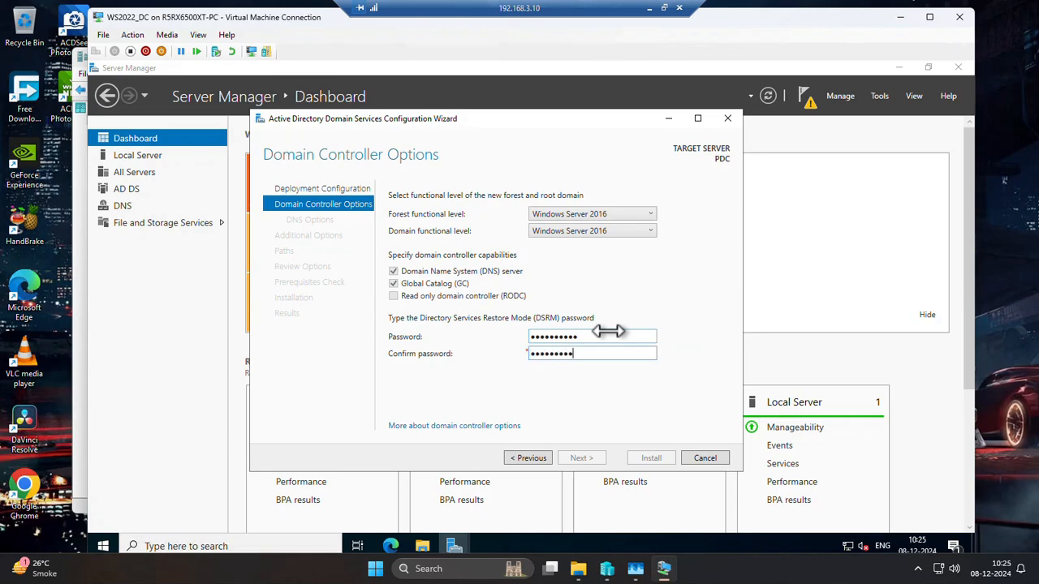
type("3")
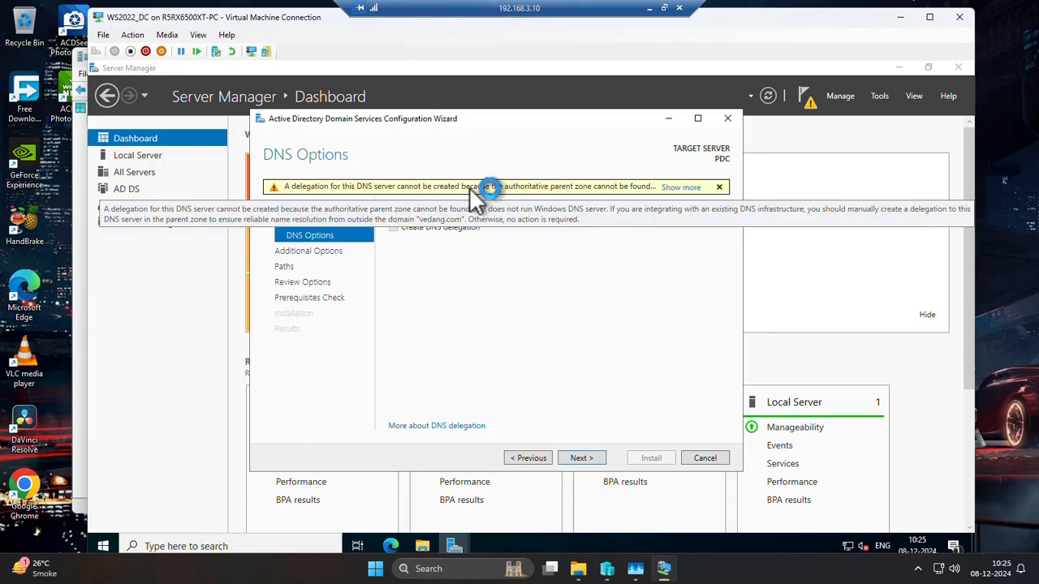
Read the full DNS delegation warning, leave delegation off, and accept the suggested NetBIOS domain name to reach the folder paths.
left_click(680, 187)
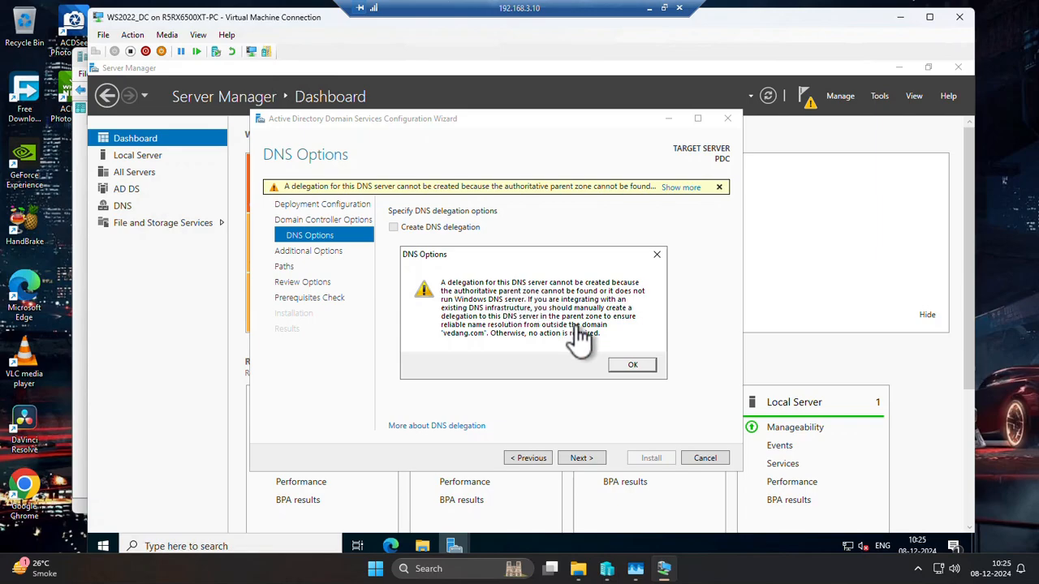
left_click(625, 367)
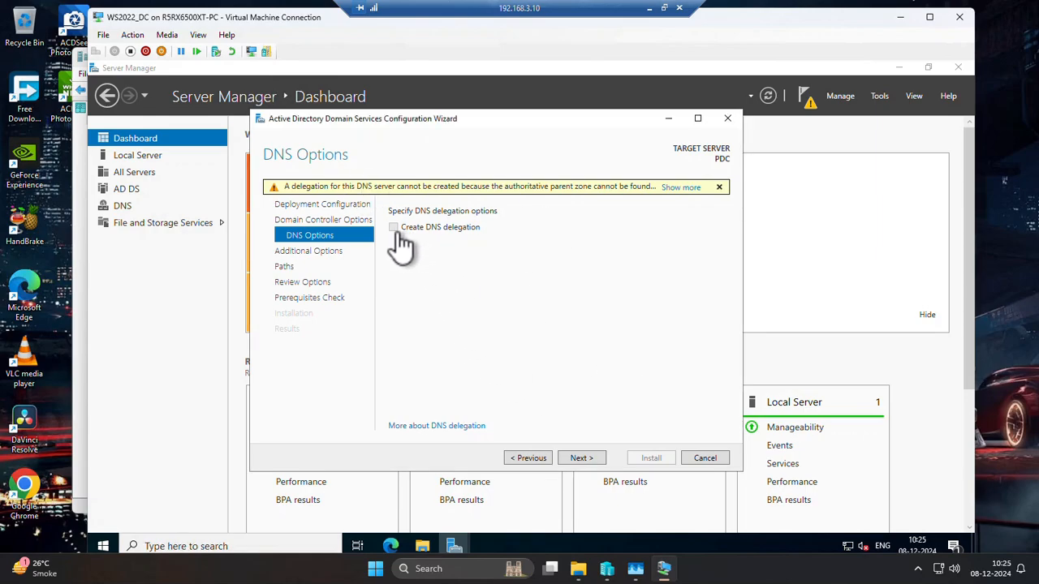
left_click(578, 459)
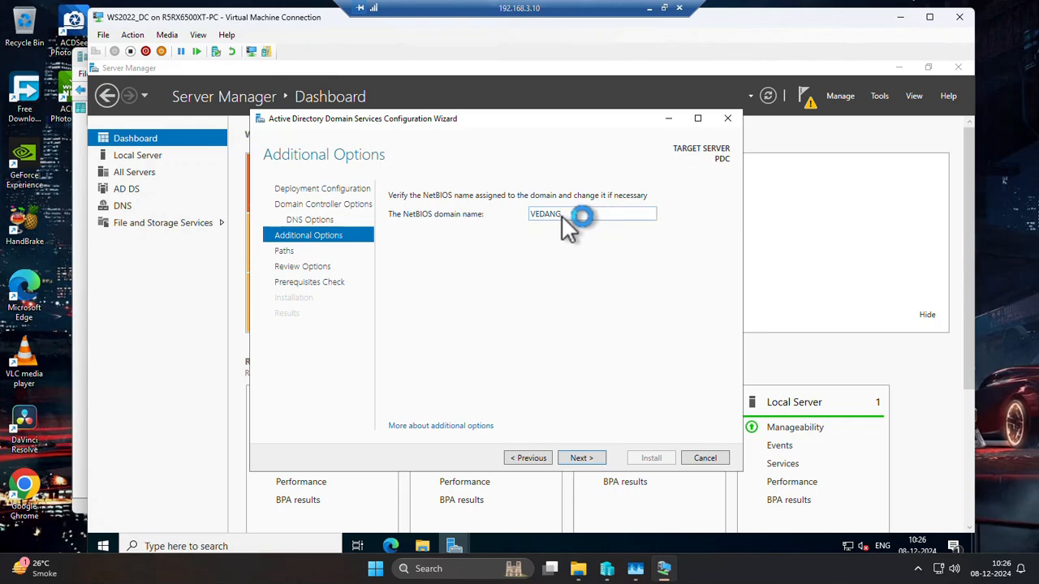
left_click(585, 456)
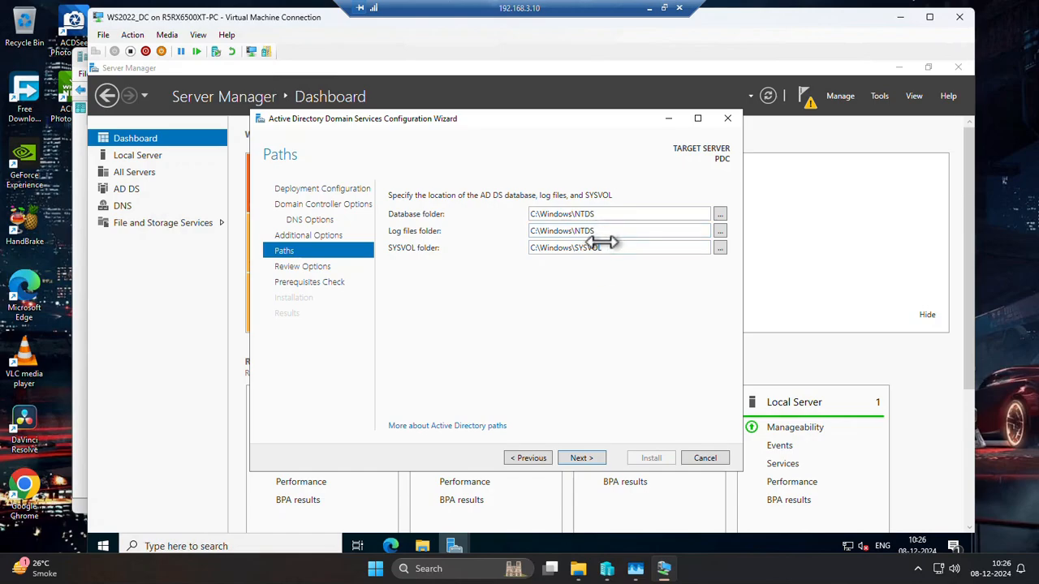
Keep the default database, log and SYSVOL folder paths, and review all the selected domain controller options.
left_click(585, 458)
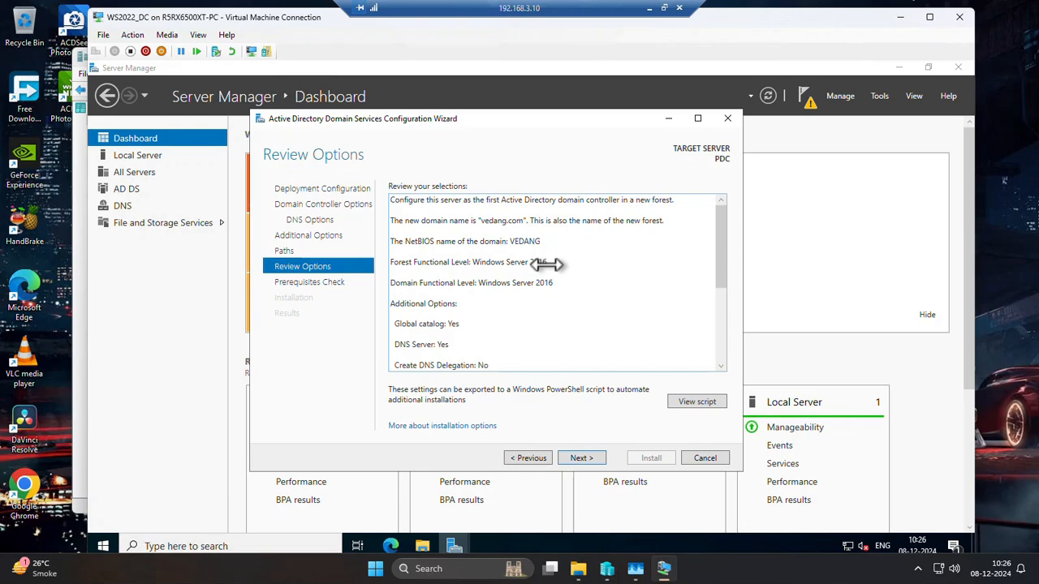
scroll(545, 264, "down", 5)
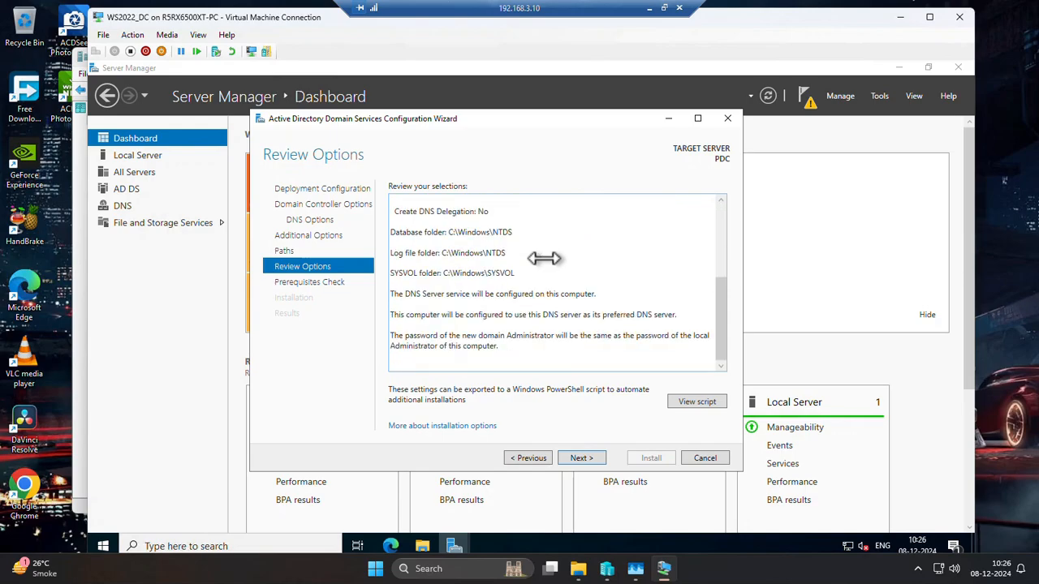
scroll(544, 258, "up", 5)
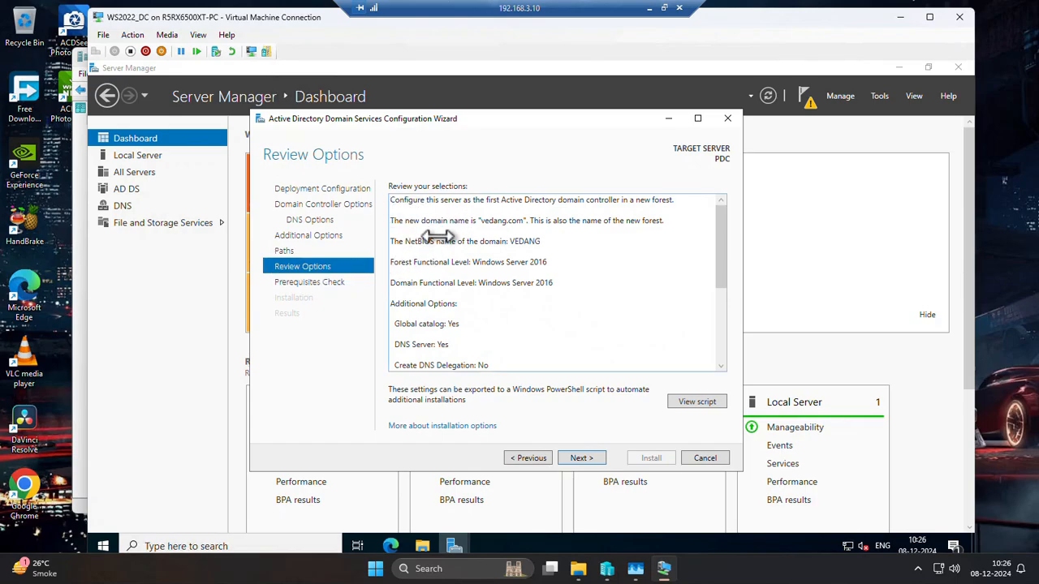
scroll(439, 235, "down", 3)
scroll(436, 267, "up", 3)
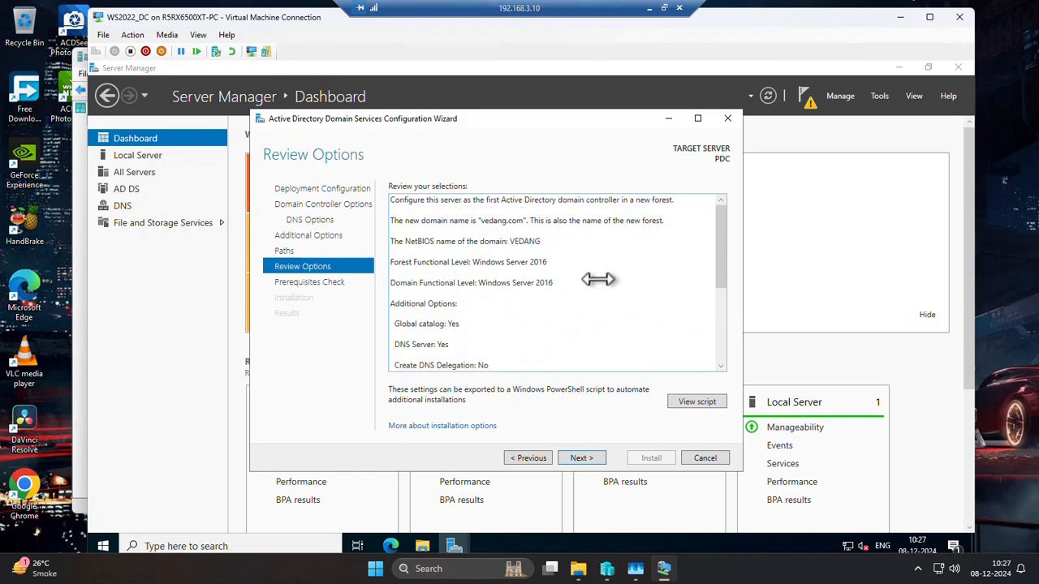
scroll(598, 279, "down", 1)
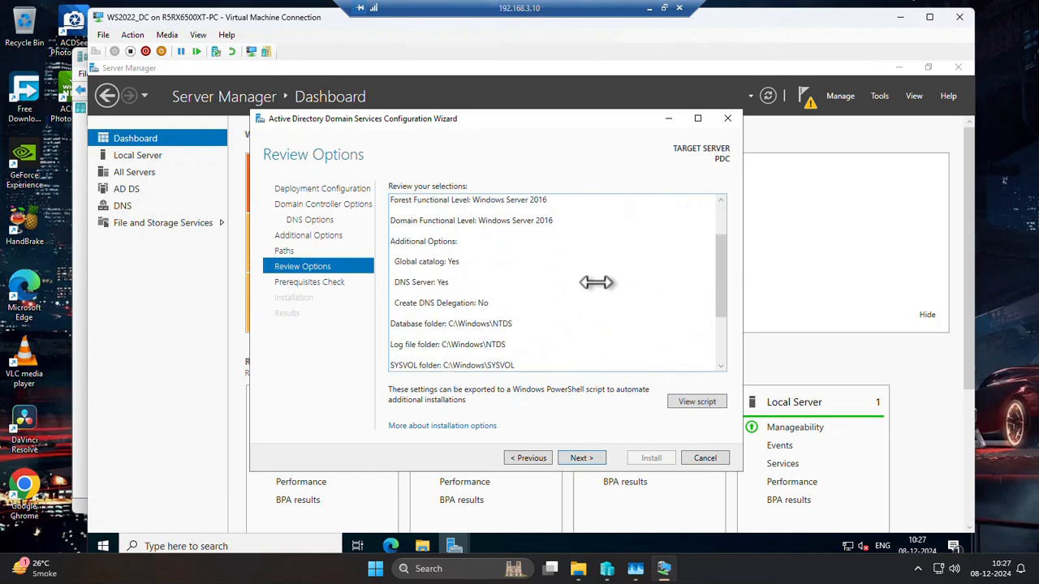
scroll(597, 283, "down", 2)
scroll(596, 283, "up", 3)
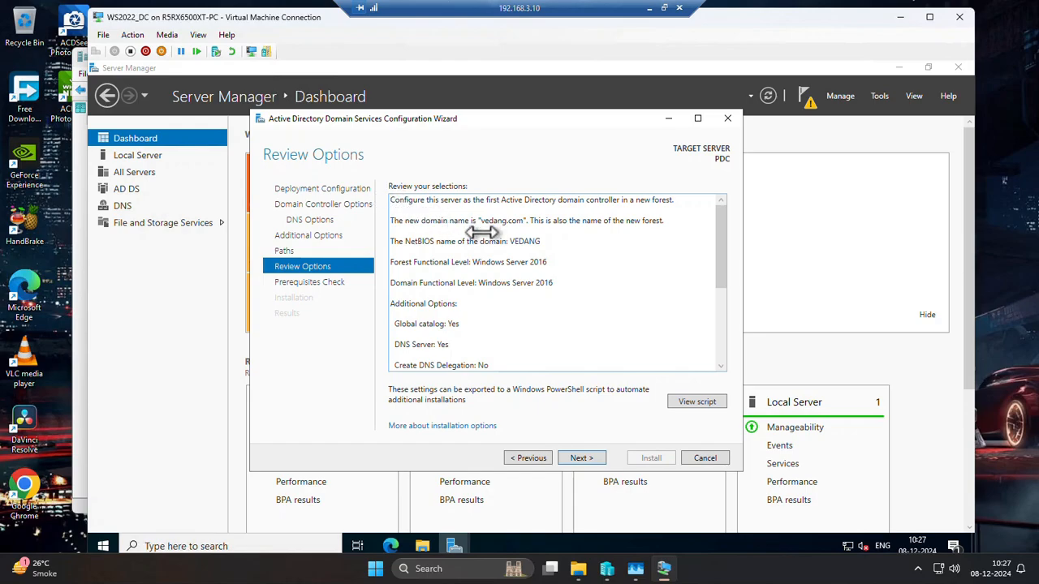
scroll(489, 315, "down", 1)
scroll(489, 315, "down", 1)
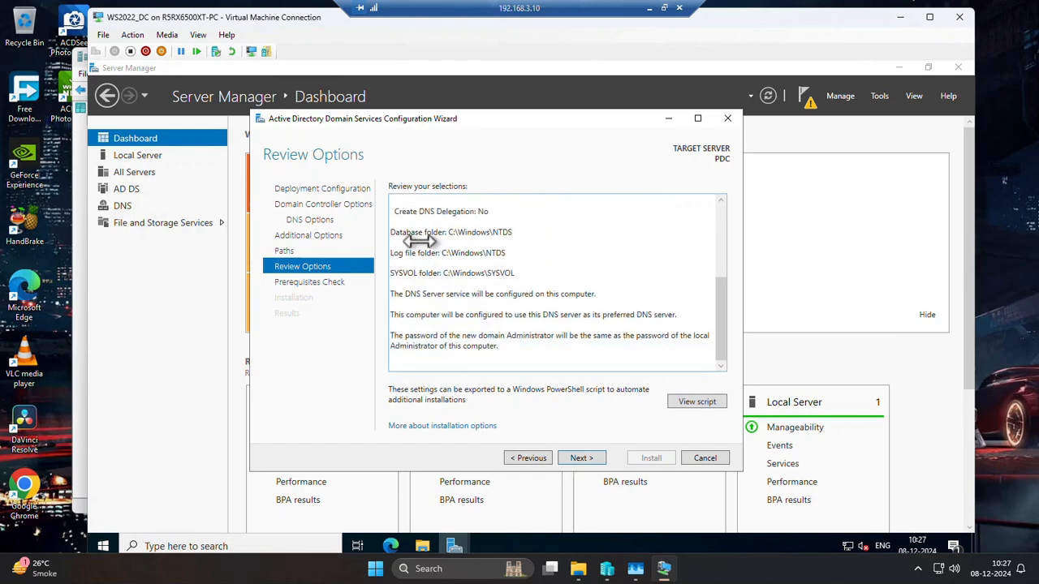
scroll(474, 270, "up", 2)
scroll(474, 278, "up", 1)
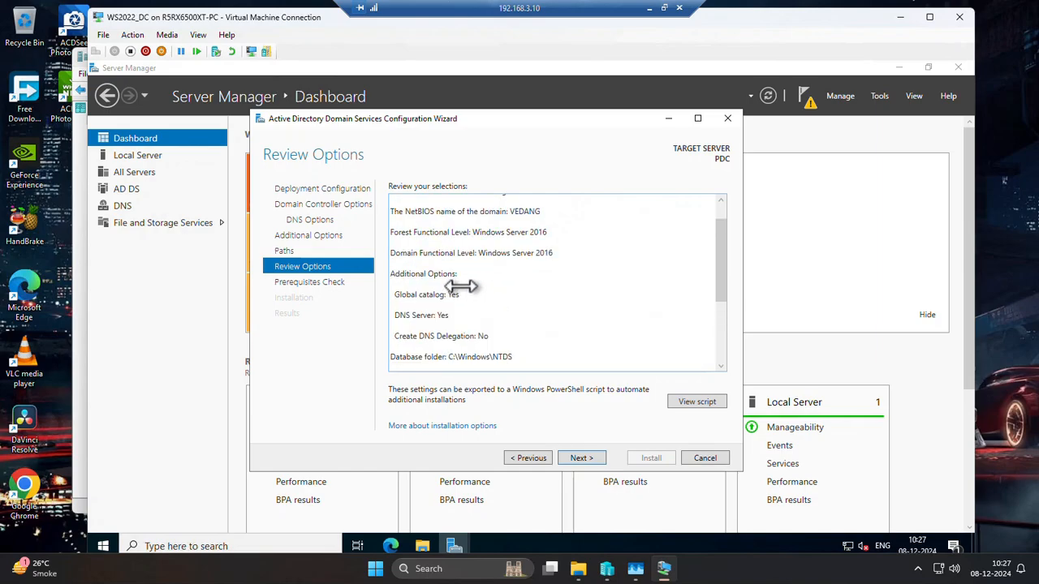
scroll(461, 286, "down", 2)
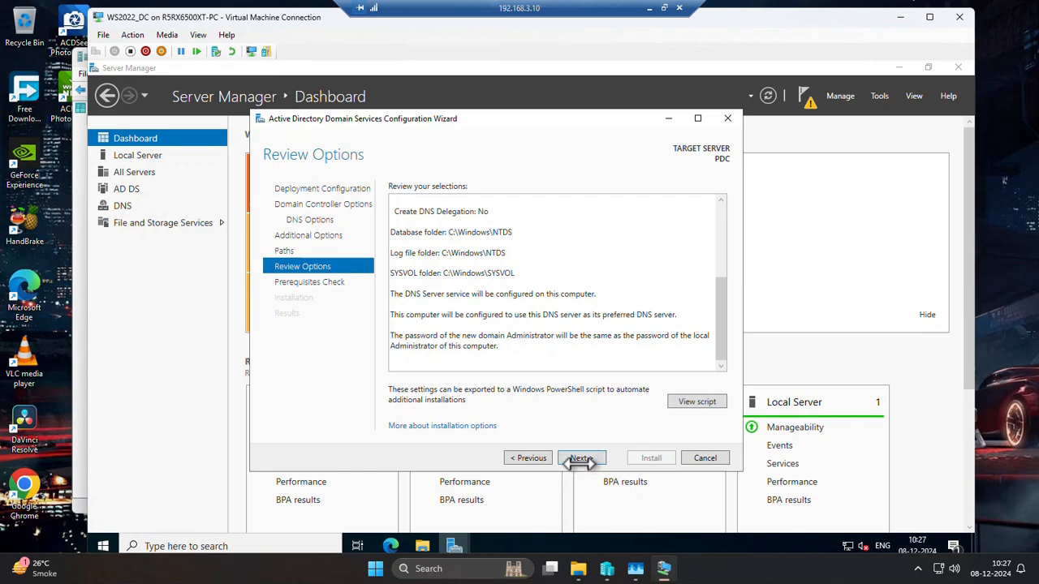
Run the prerequisites check and read through its results.
left_click(581, 459)
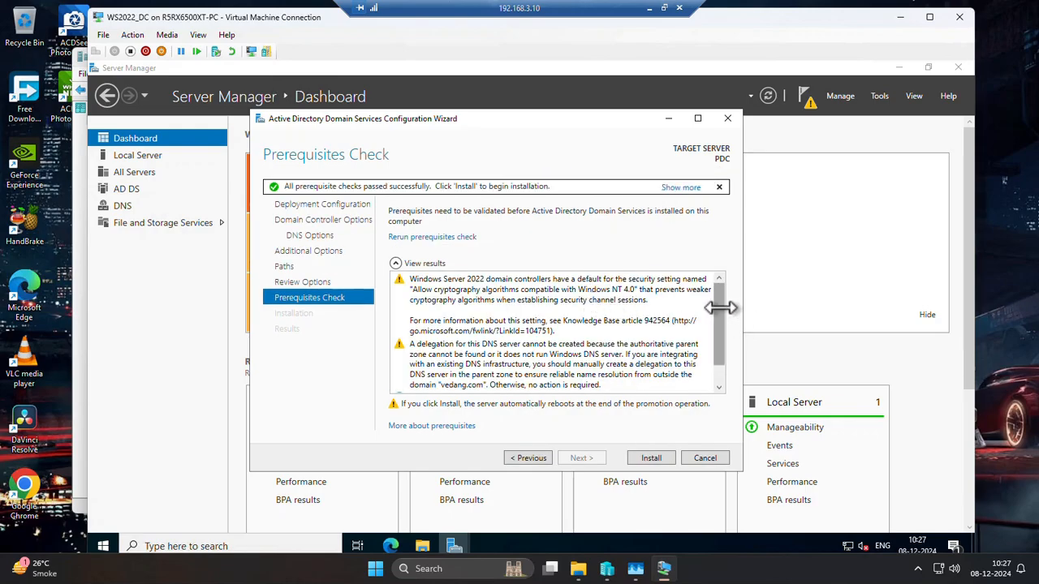
scroll(722, 332, "down", 1)
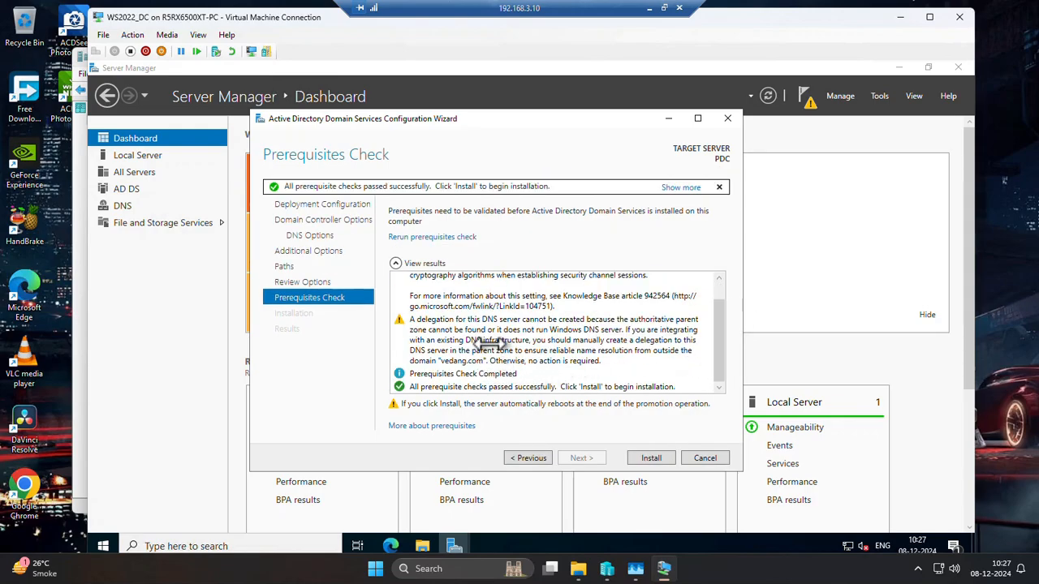
scroll(484, 332, "up", 1)
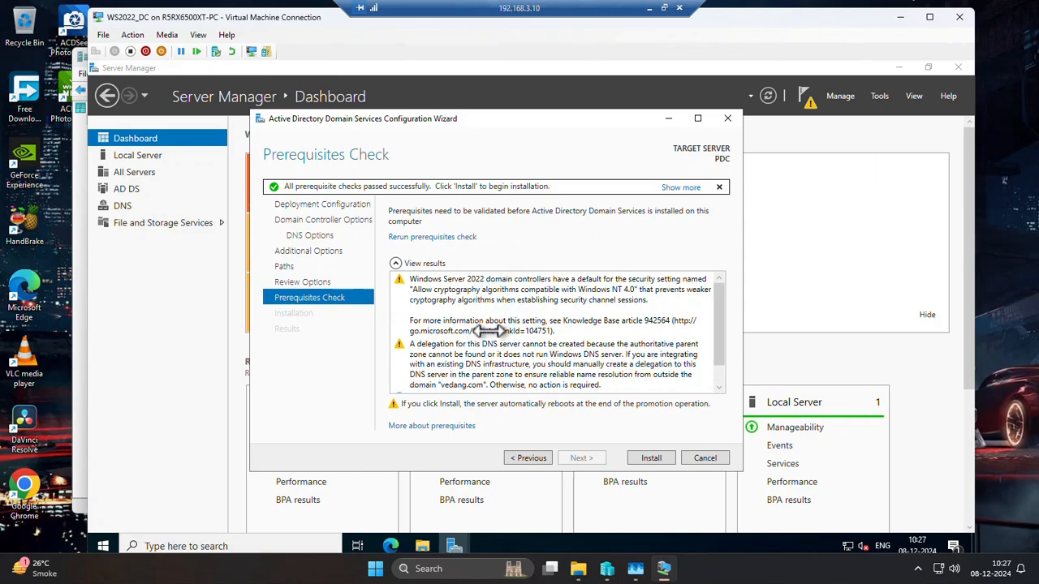
scroll(495, 323, "down", 1)
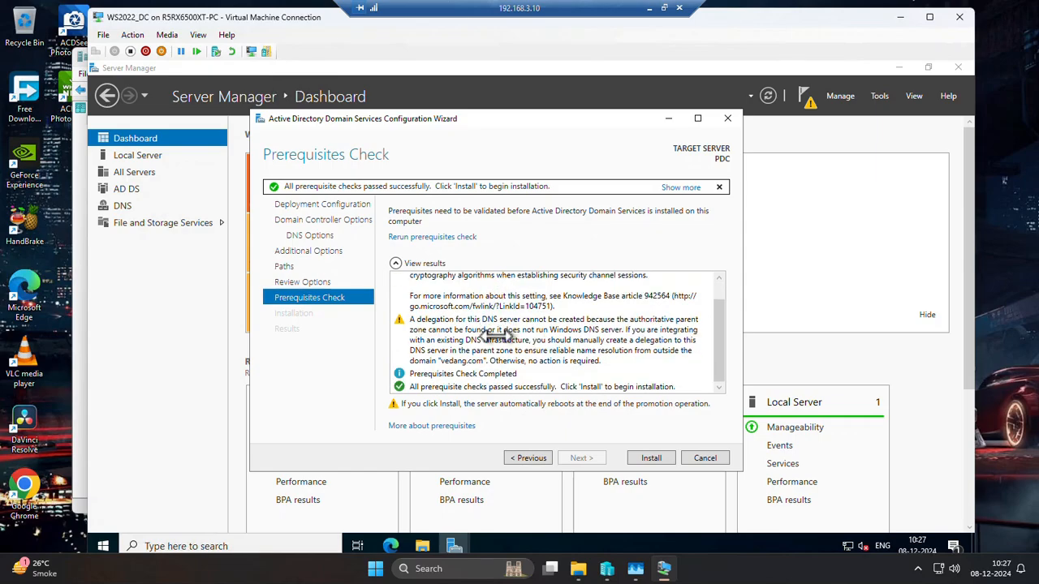
scroll(497, 324, "up", 1)
Examine the cryptography algorithm and DNS delegation warnings in the prerequisite results, and start the domain controller installation.
left_click(438, 290)
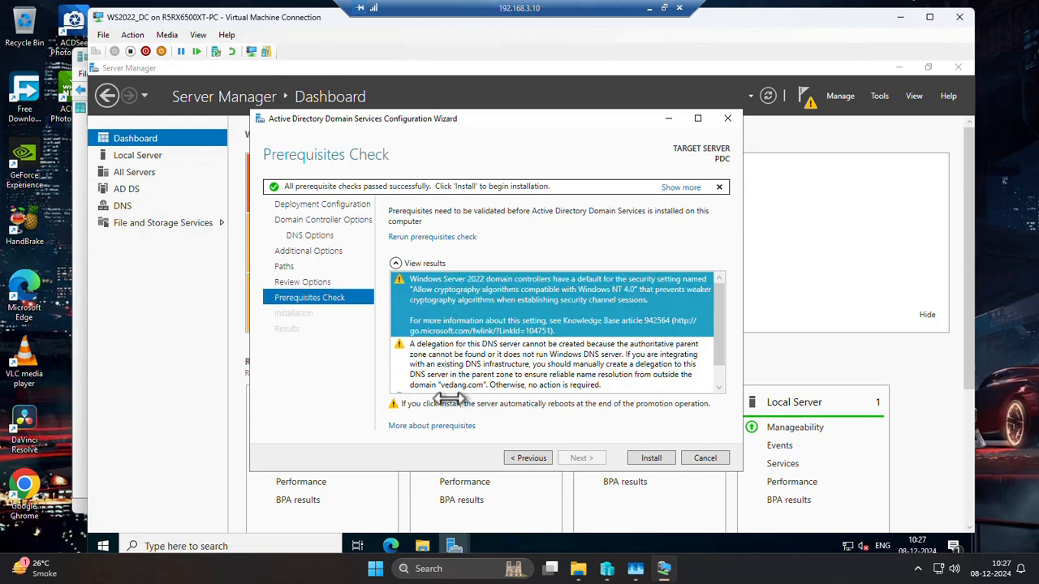
scroll(458, 357, "down", 1)
left_click(438, 333)
scroll(441, 334, "up", 1)
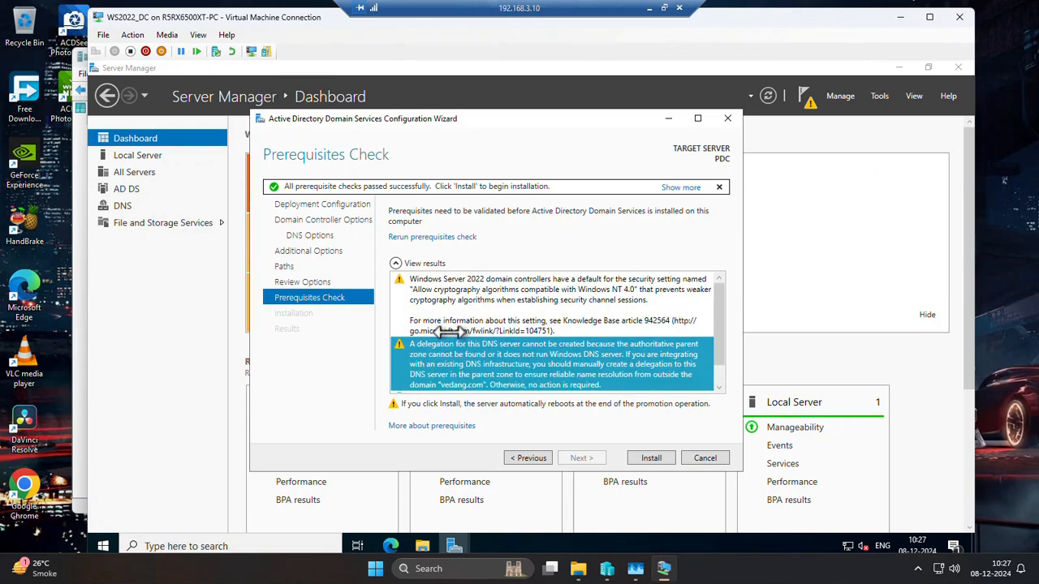
left_click(443, 294)
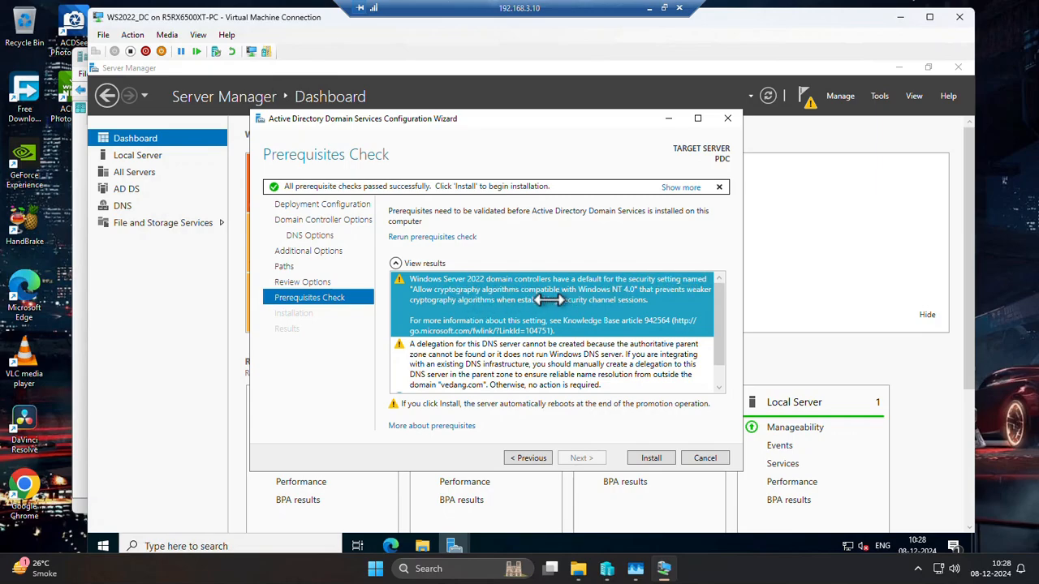
scroll(523, 368, "down", 1)
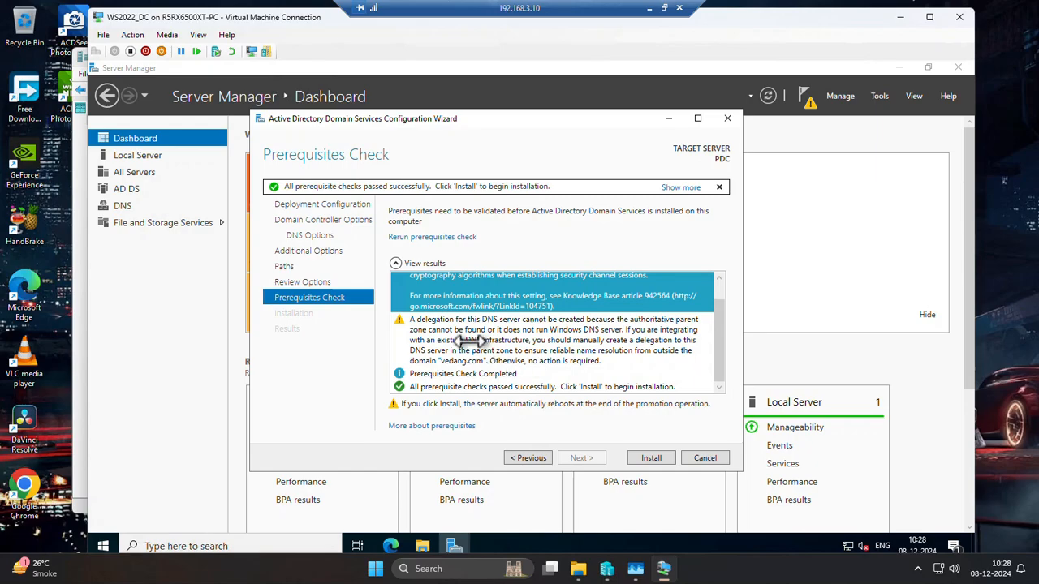
left_click(468, 341)
scroll(511, 316, "up", 1)
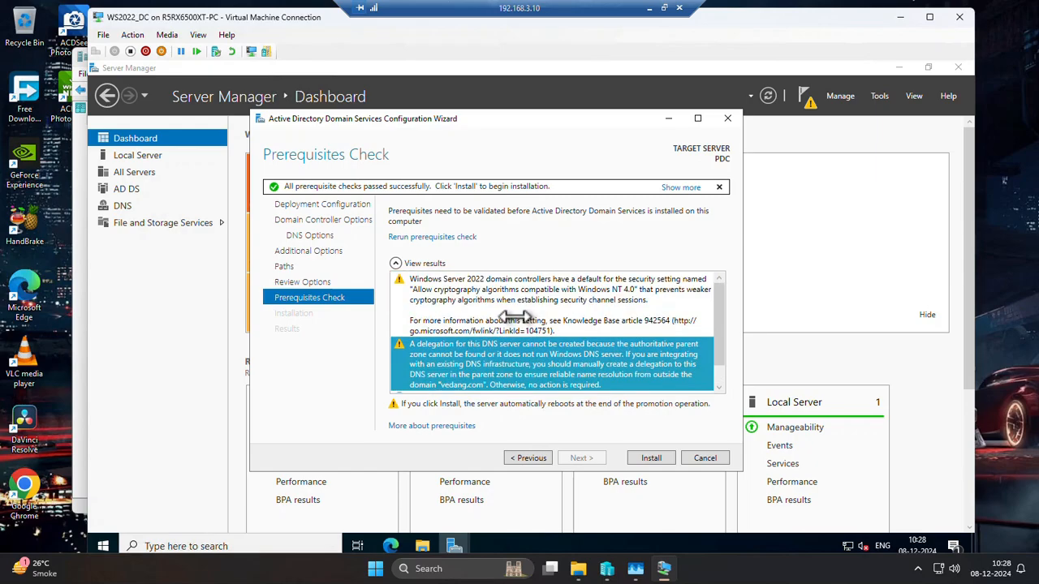
left_click(516, 318)
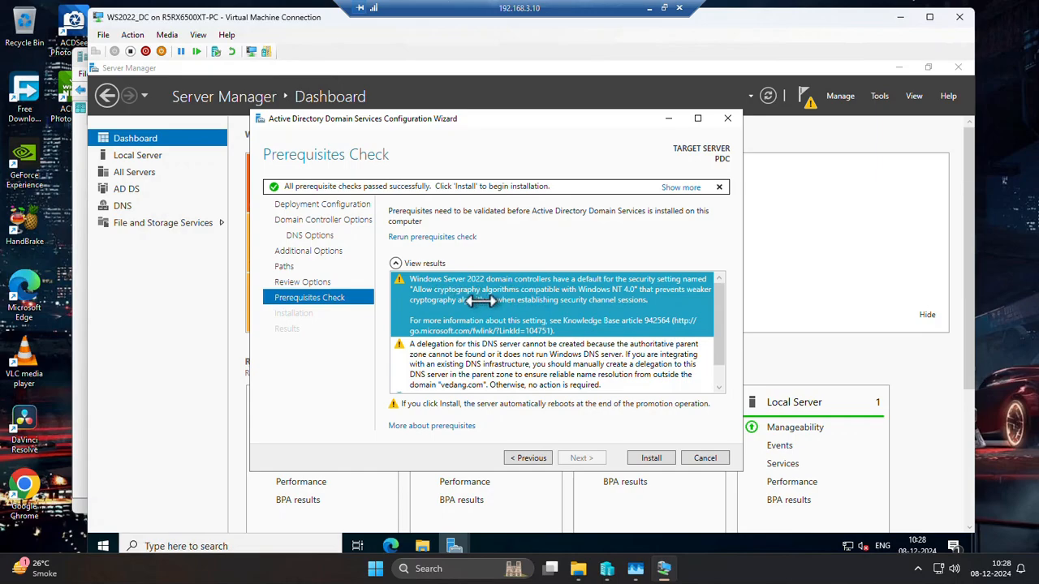
scroll(499, 344, "down", 1)
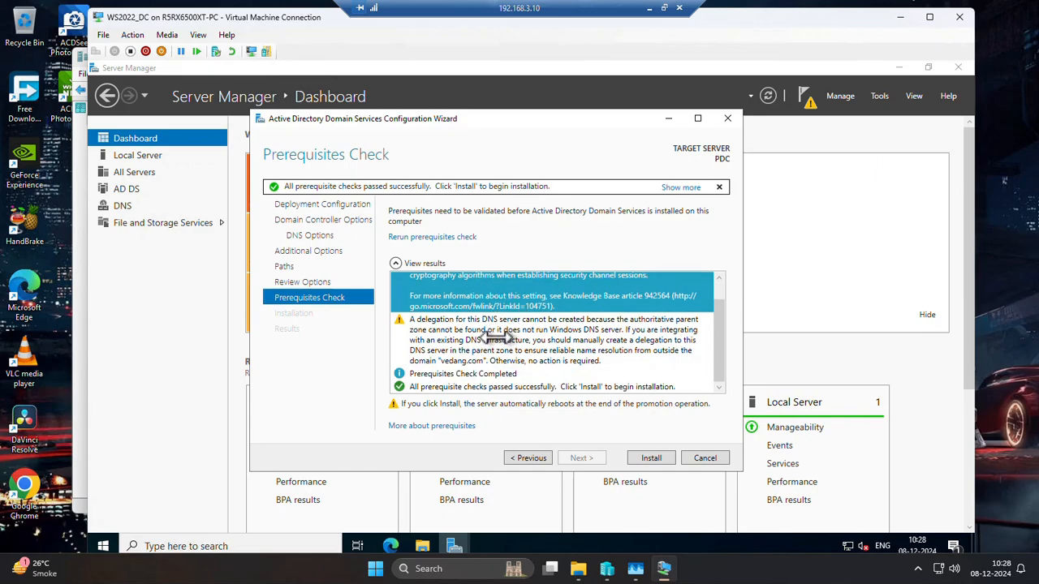
left_click(500, 340)
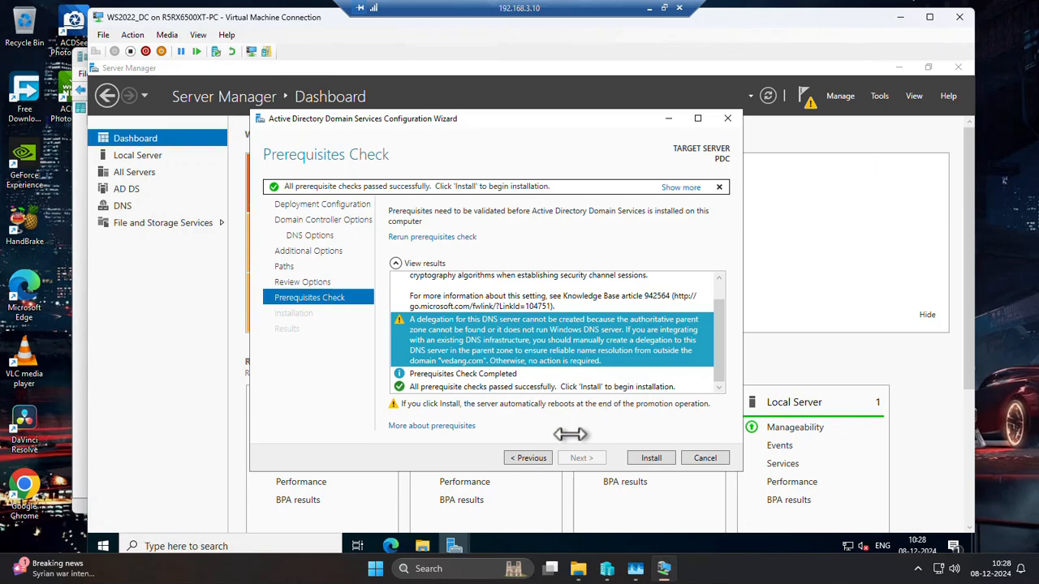
left_click(654, 458)
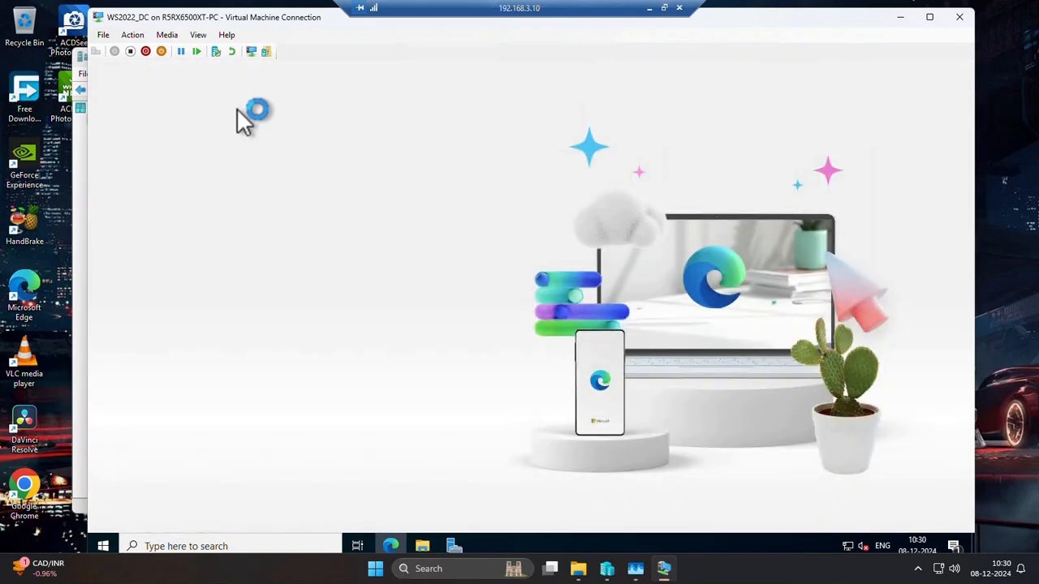
Finish Microsoft Edge's first-run setup, dismissing the restart notice, and close the browser.
left_click(243, 459)
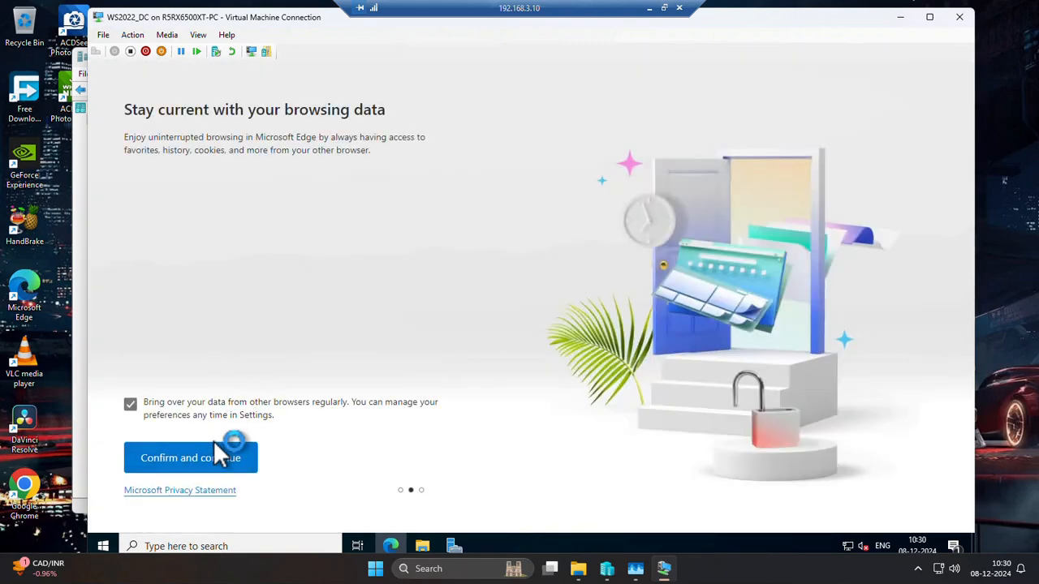
left_click(219, 458)
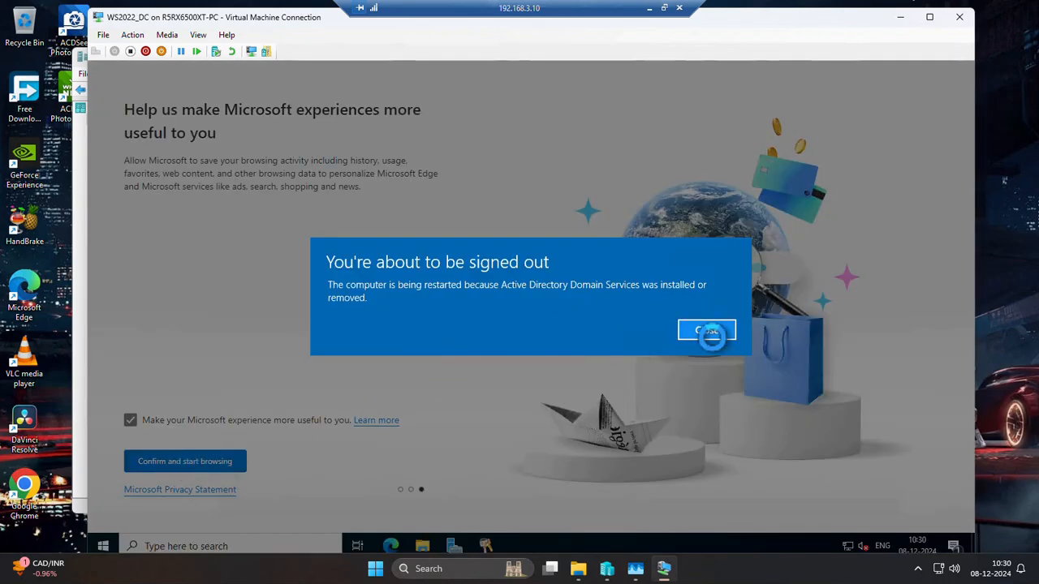
left_click(707, 330)
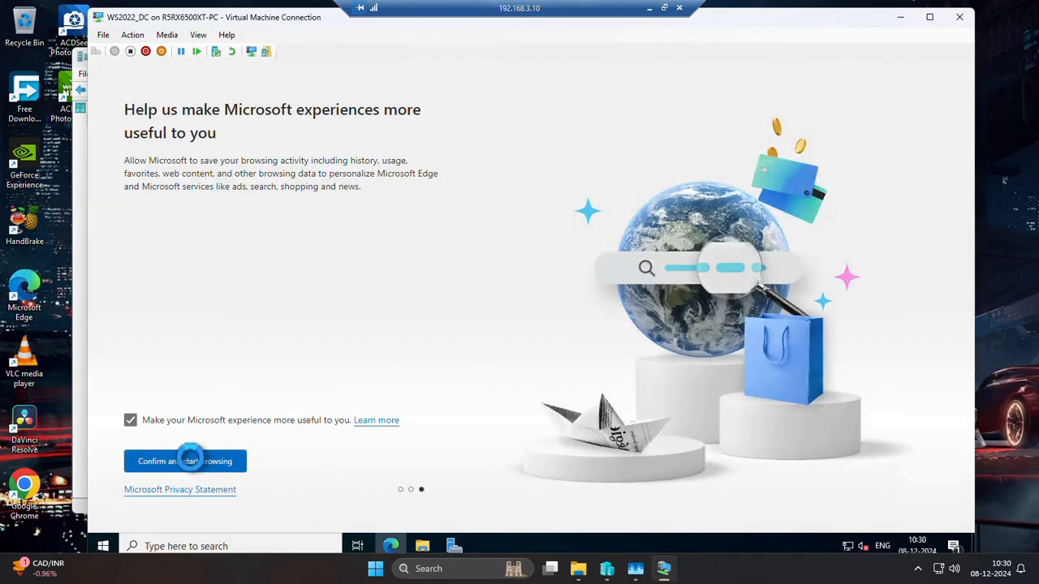
left_click(188, 461)
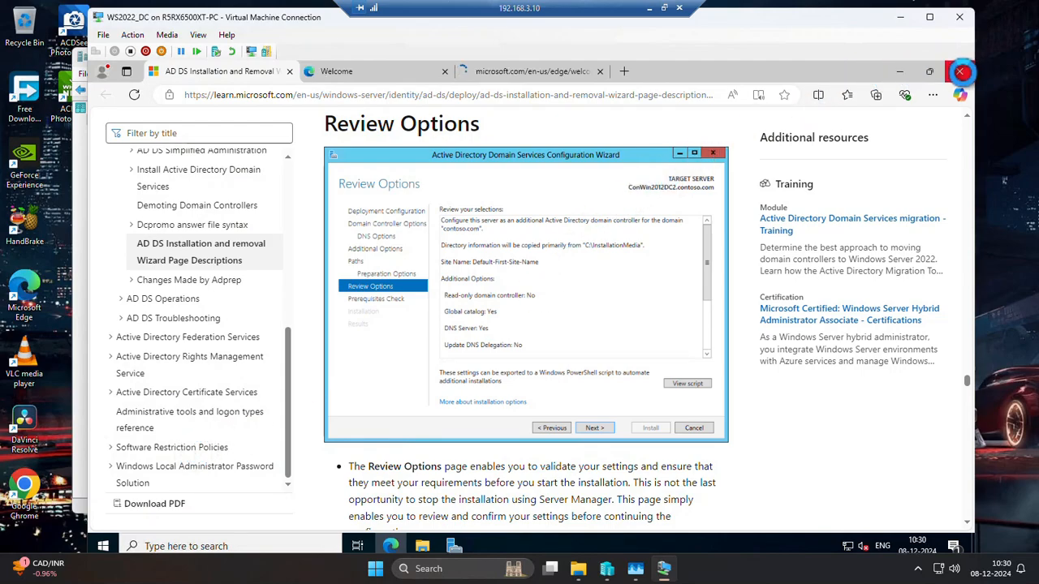
left_click(960, 72)
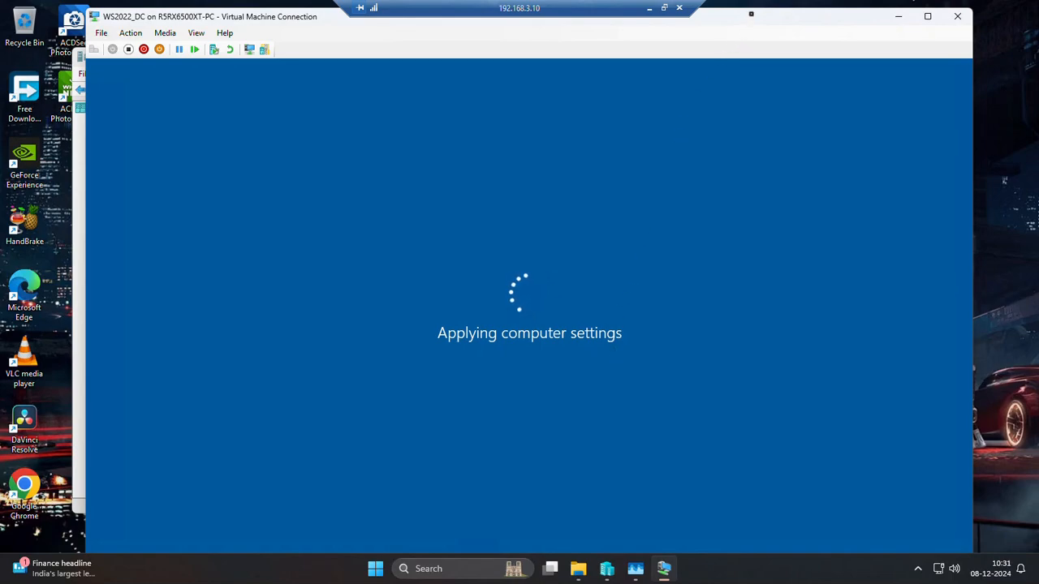
left_click_drag(749, 16, 749, 14)
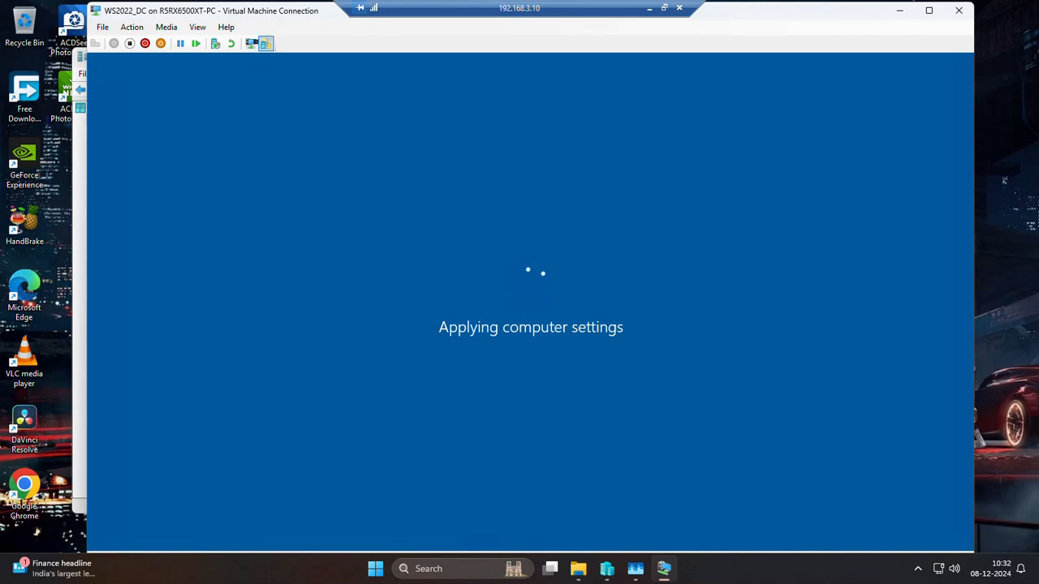
left_click(165, 27)
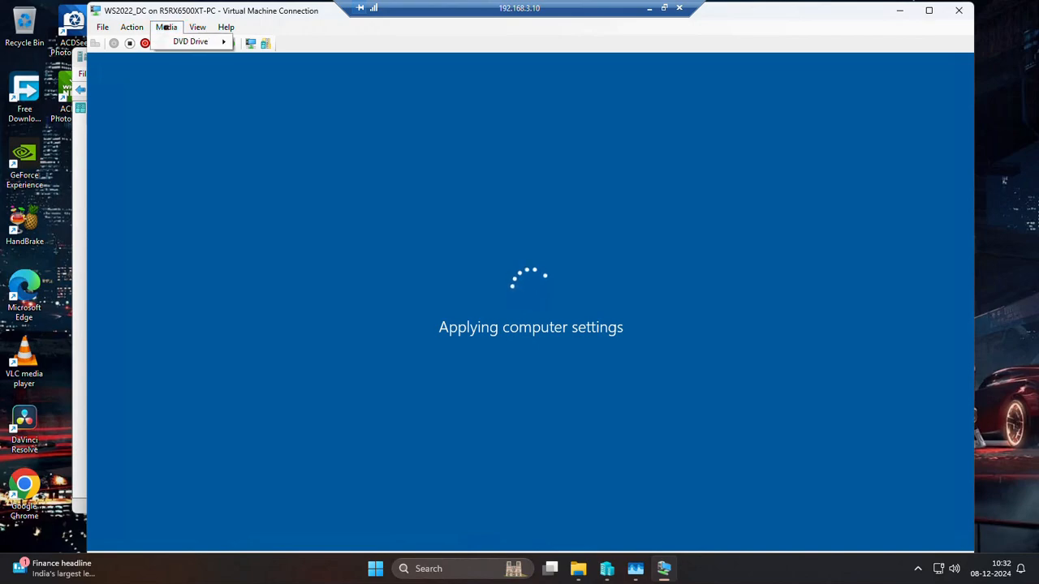
mouse_move(198, 27)
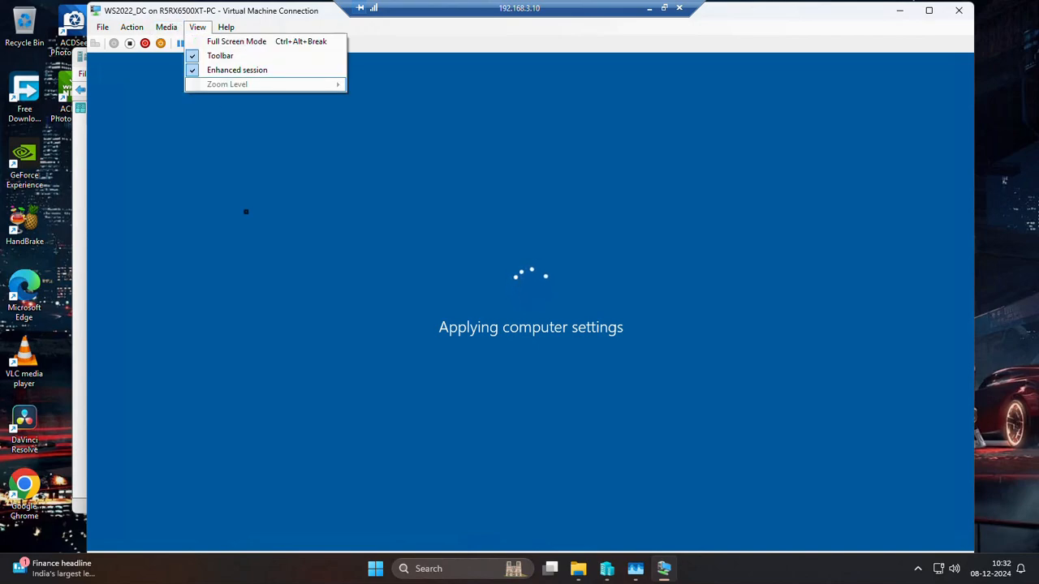
left_click(198, 26)
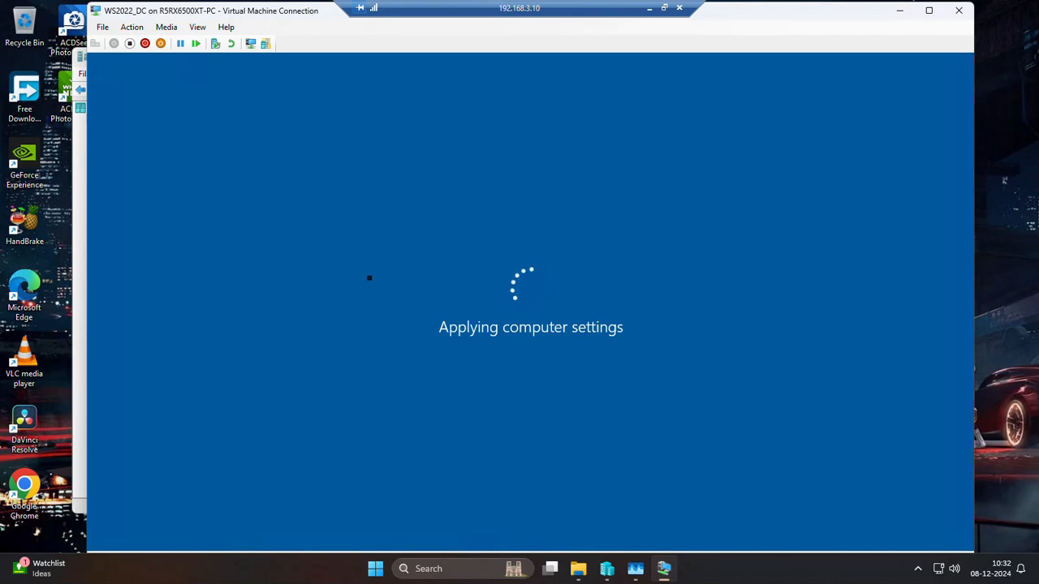
Uncover Hyper-V Manager to check the state of the WS2022_DC virtual machine, and move its connection window back.
left_click_drag(318, 18, 263, 245)
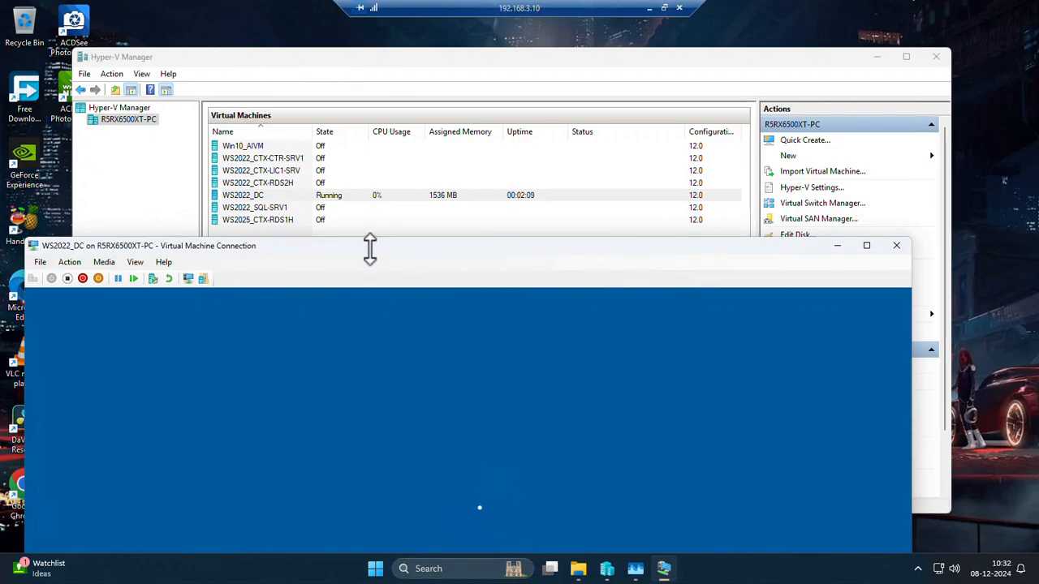
mouse_move(369, 250)
left_mouse_down()
mouse_move(438, 249)
mouse_move(354, 236)
left_mouse_up()
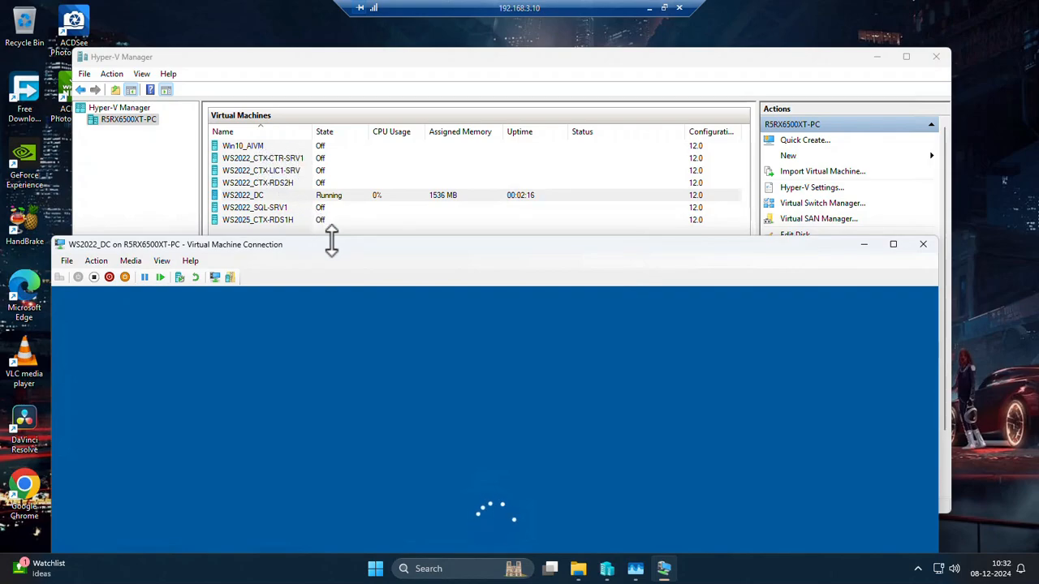
left_click_drag(329, 244, 322, 14)
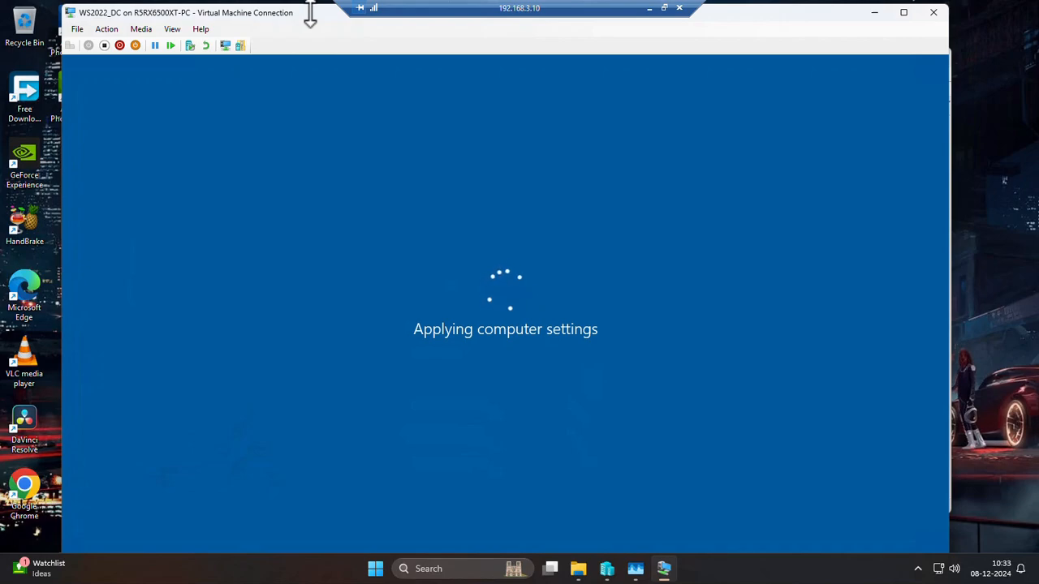
left_click_drag(310, 14, 318, 15)
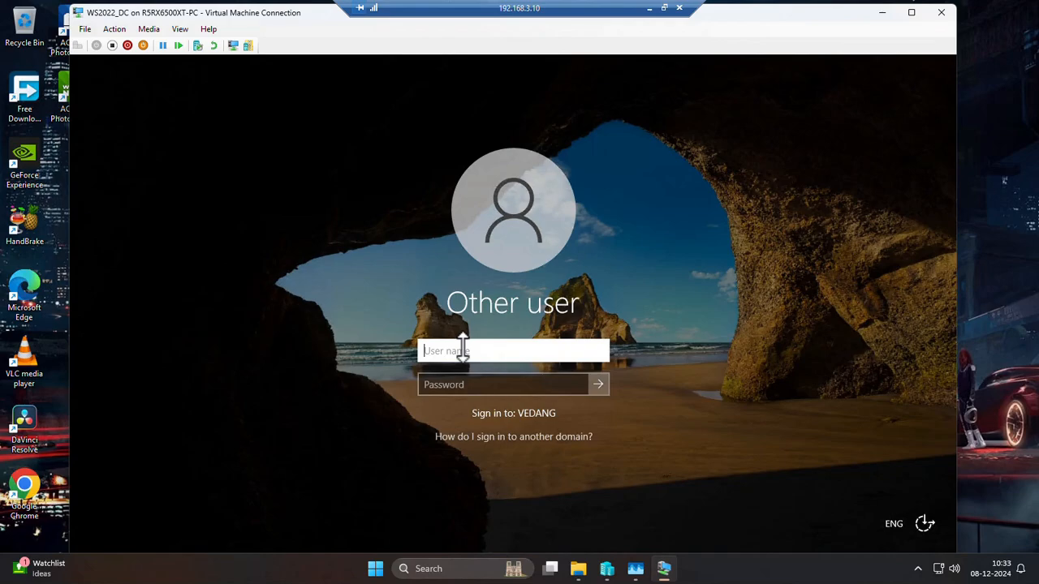
Enter the local administrator account, .\administrator, as the user name on the virtual machine's sign-in screen.
type(".")
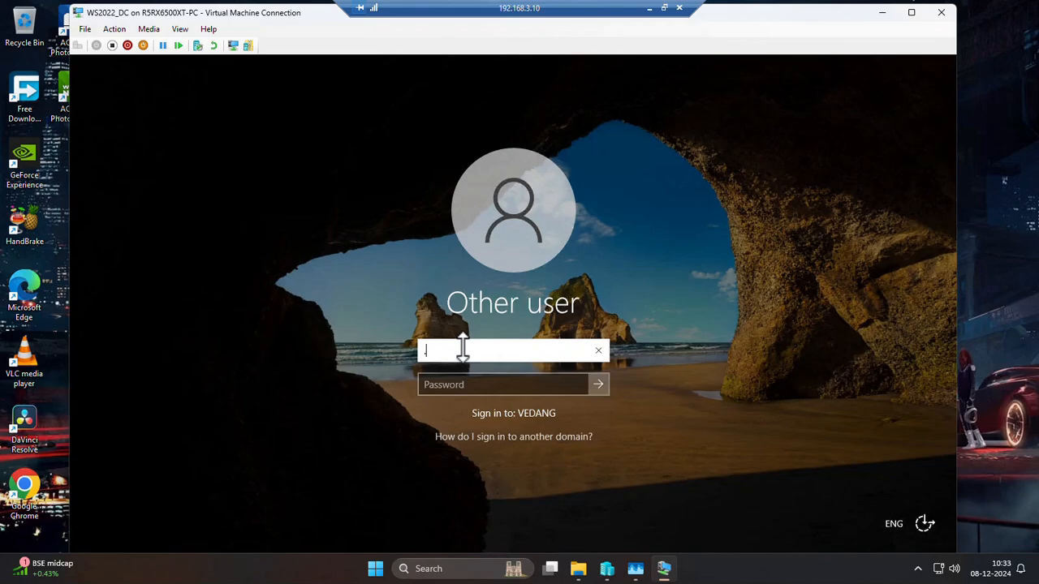
key("BackSpace")
type(".\\admin")
key("BackSpace")
key("BackSpace")
key("BackSpace")
key("BackSpace")
key("BackSpace")
type("adminis")
key("BackSpace")
key("BackSpace")
key("BackSpace")
key("BackSpace")
key("BackSpace")
key("BackSpace")
key("BackSpace")
type("administrator")
key("Tab")
left_click(464, 351)
type("rat")
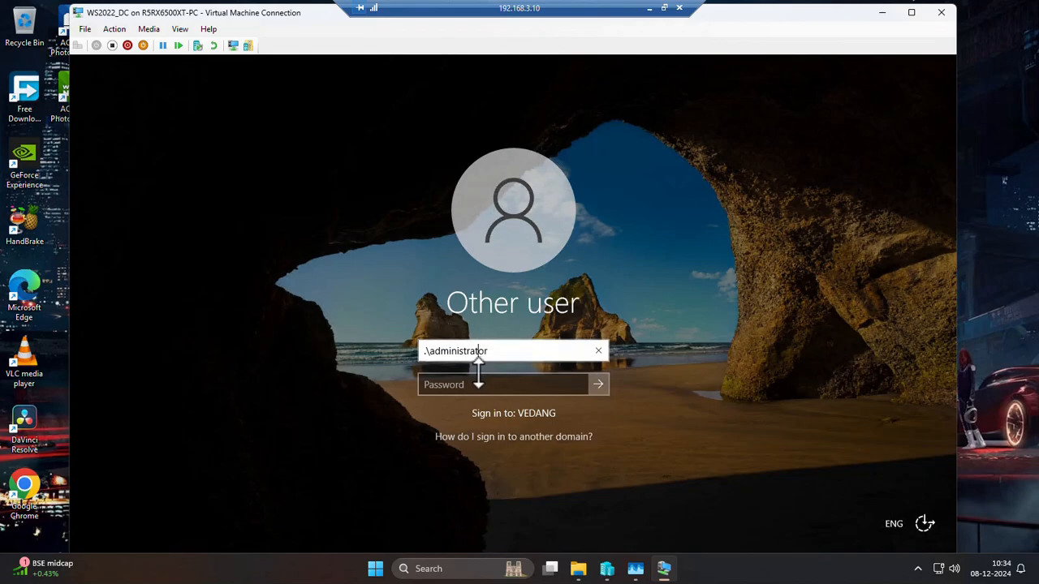
Enter the account password to sign in, and dismiss the Windows Admin Center notice in Server Manager.
left_click(467, 385)
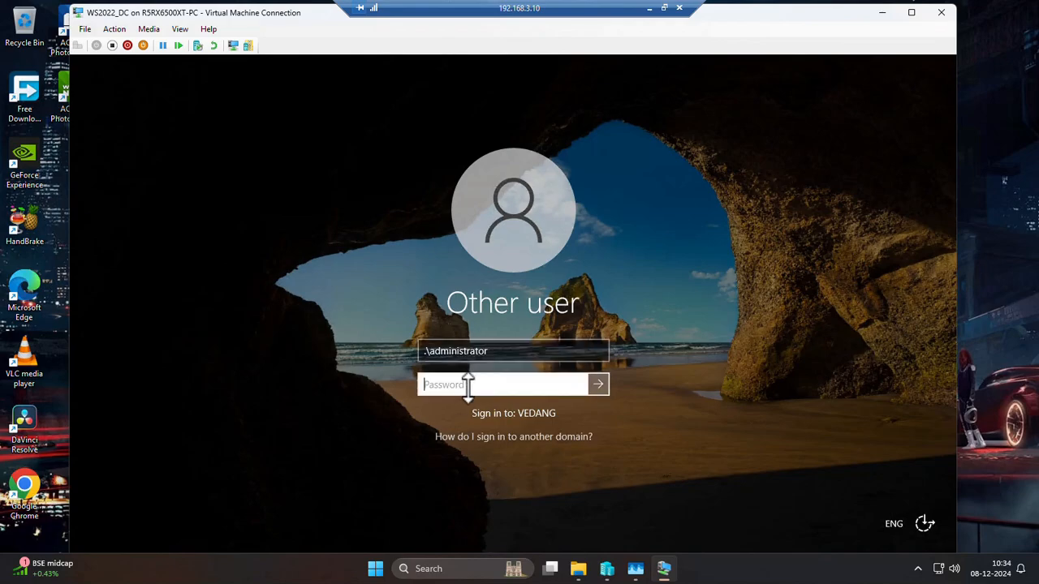
type("P")
key("Return")
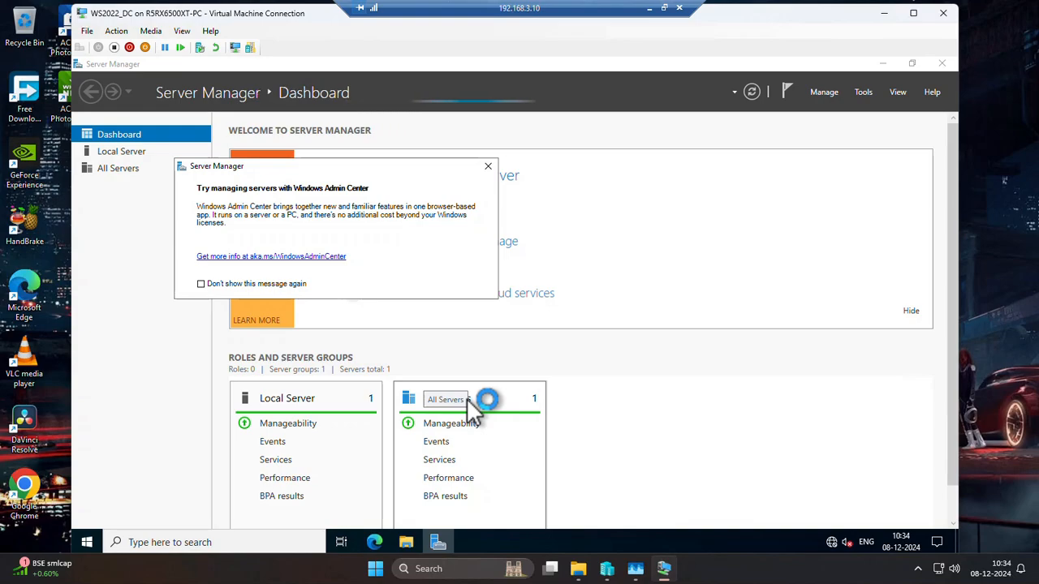
left_click(487, 172)
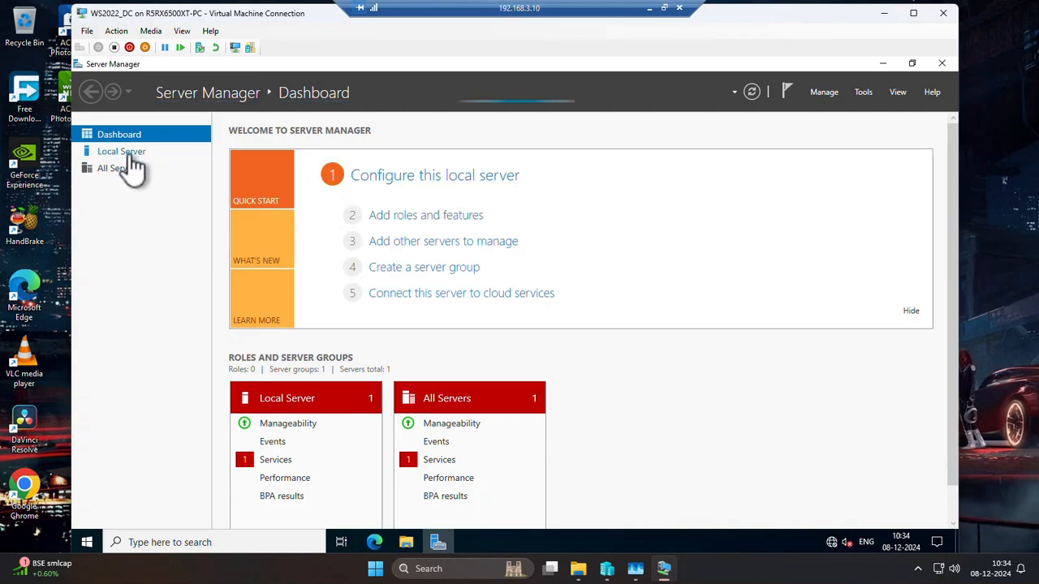
Examine the Local Server, Dashboard, AD DS and DNS pages in Server Manager.
left_click(128, 154)
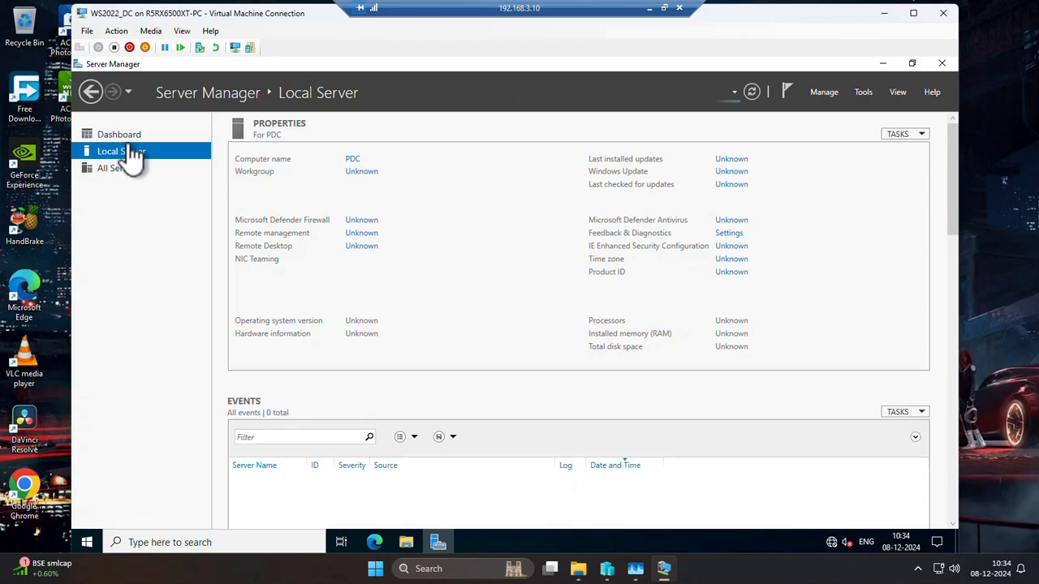
left_click(126, 137)
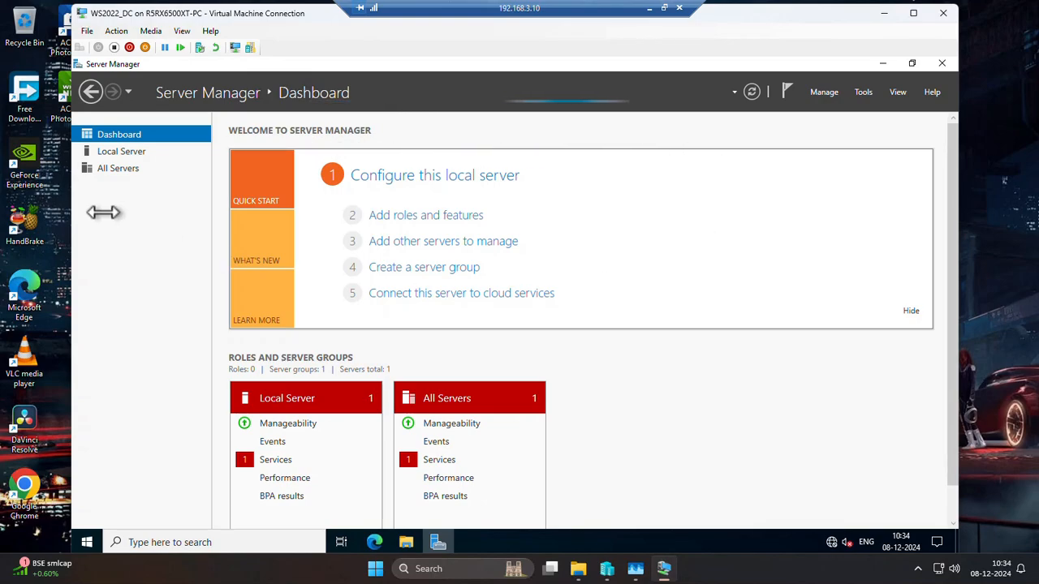
left_click(123, 149)
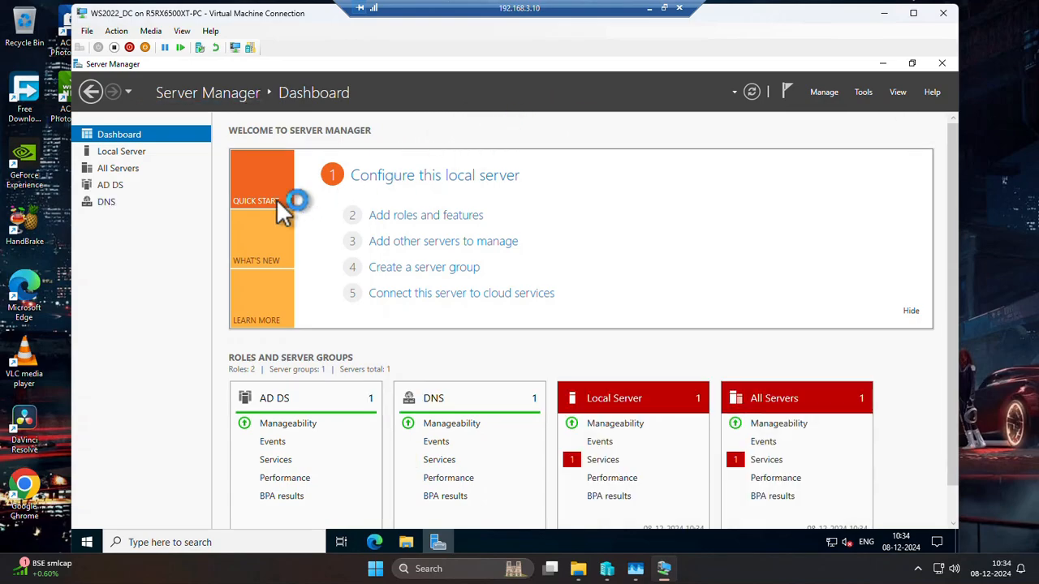
left_click(113, 187)
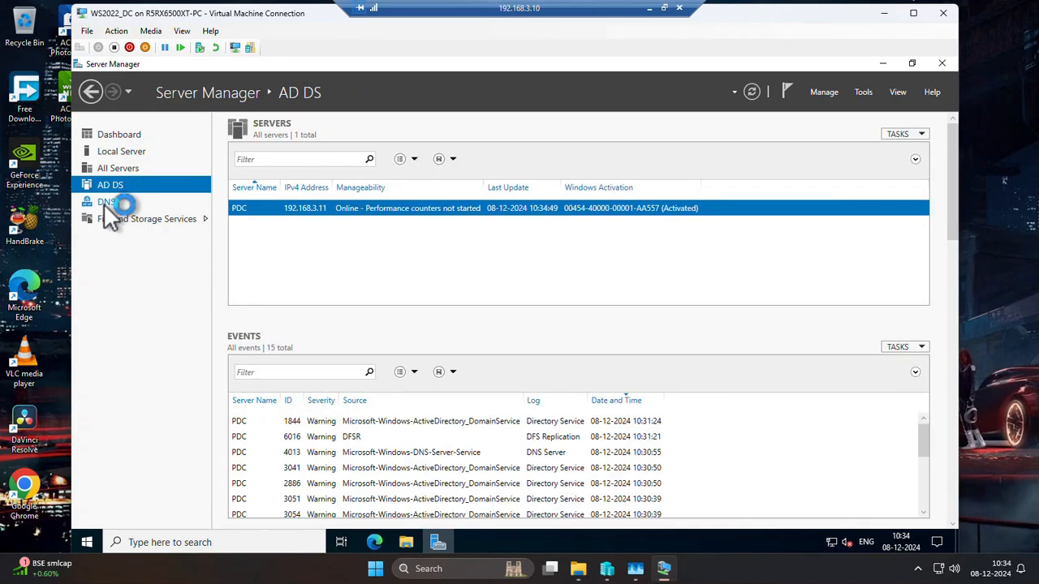
left_click(105, 204)
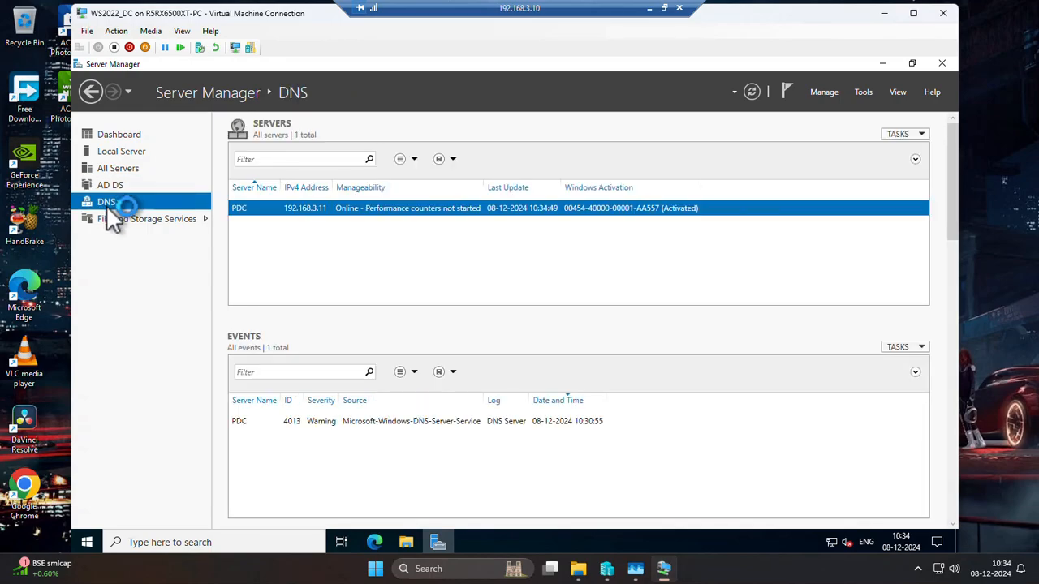
Look through the File and Storage Services pages, from Servers, Volumes and Disks to Storage Pools, Shares, iSCSI and Work Folders.
left_click(147, 220)
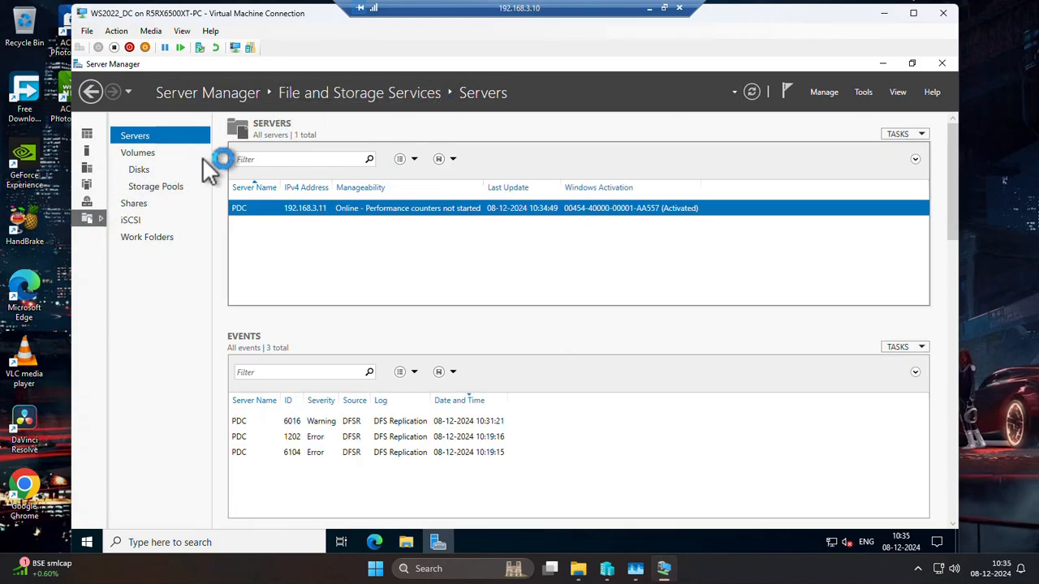
left_click(139, 156)
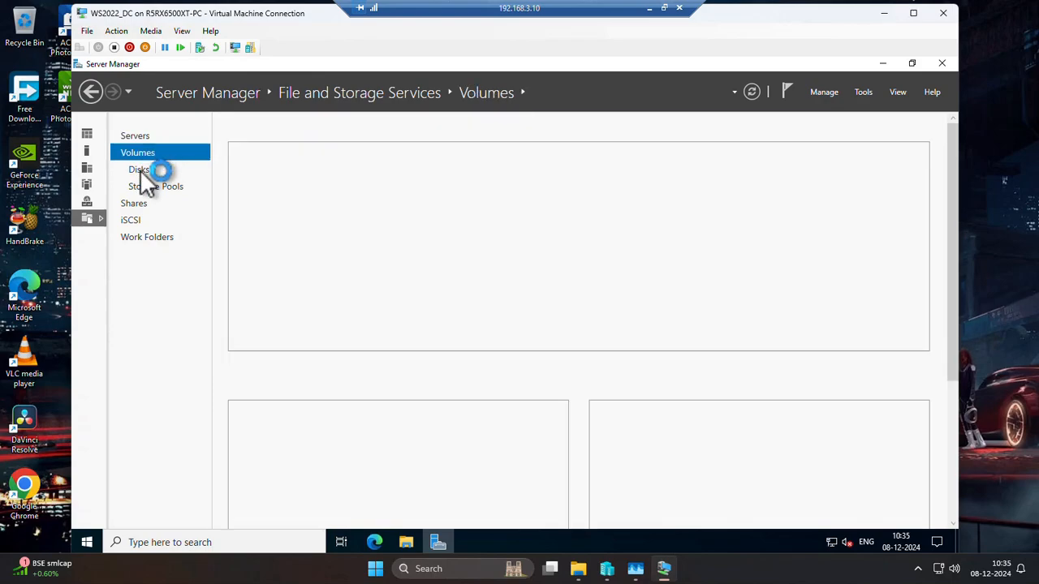
left_click(142, 172)
left_click(166, 189)
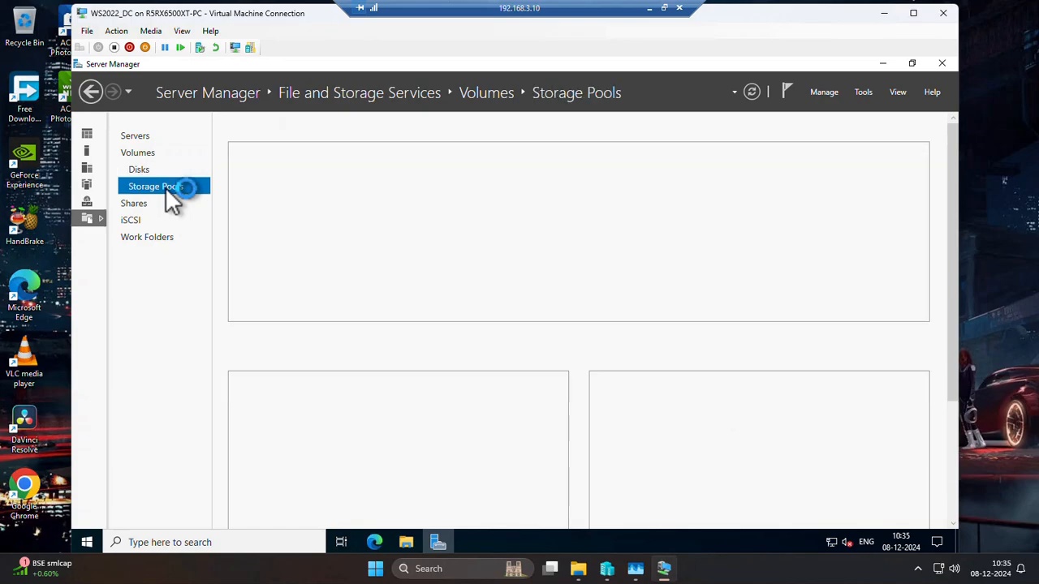
left_click(143, 203)
left_click(139, 218)
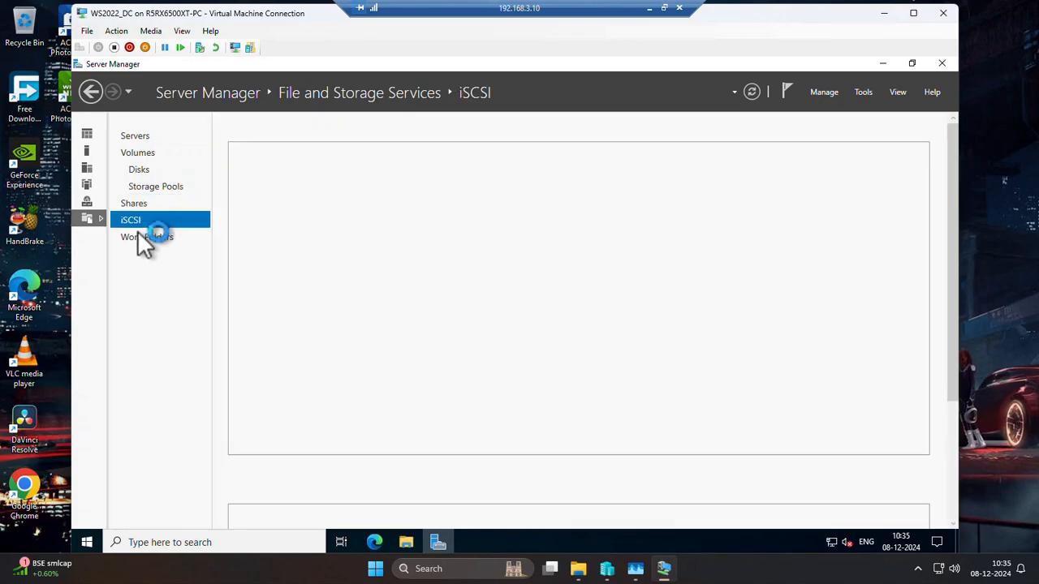
left_click(140, 236)
left_click(137, 153)
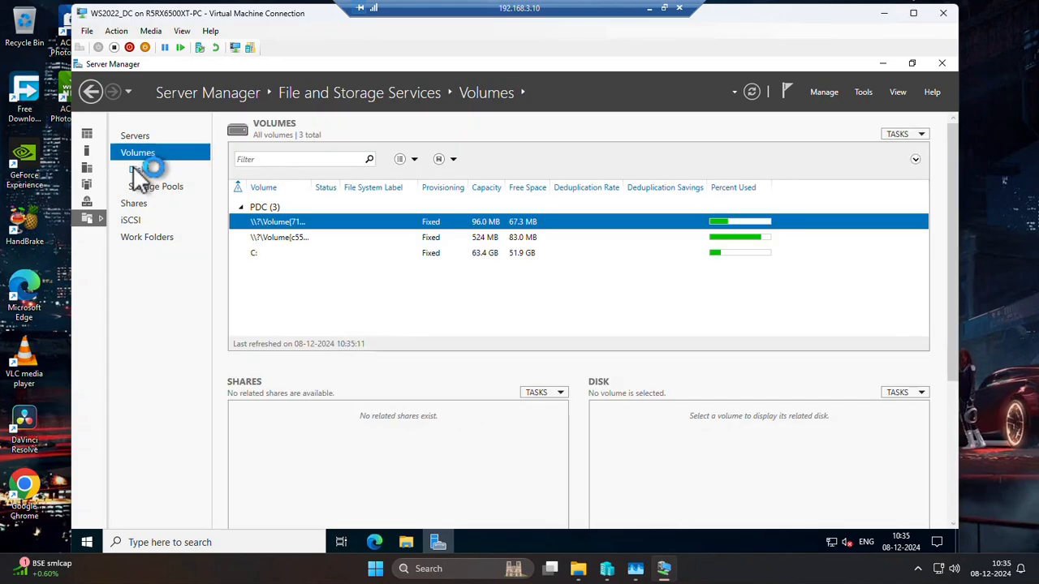
left_click(140, 171)
left_click(136, 135)
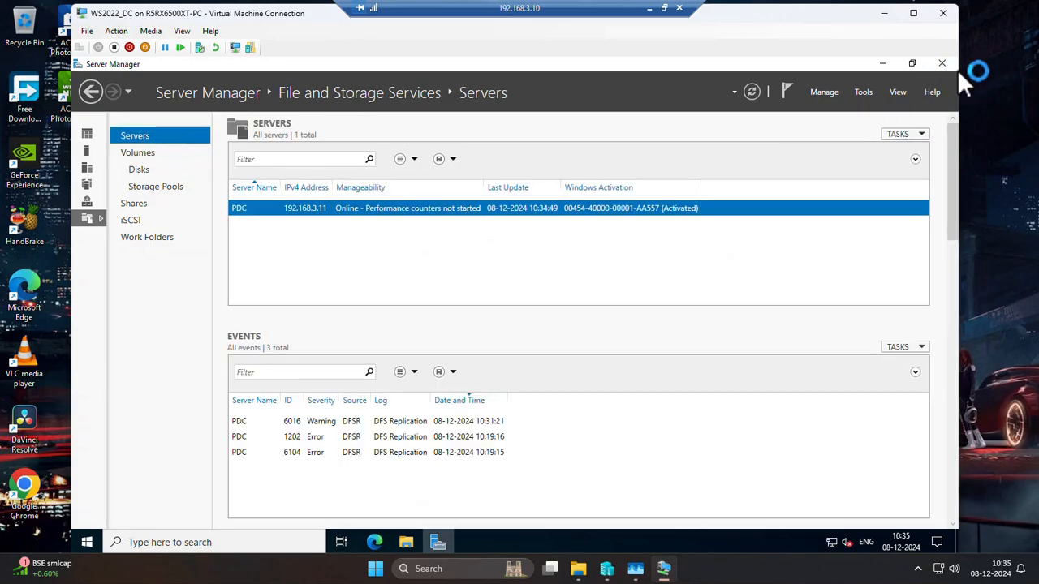
Revisit the DNS and AD DS pages, and close Server Manager.
left_click(92, 203)
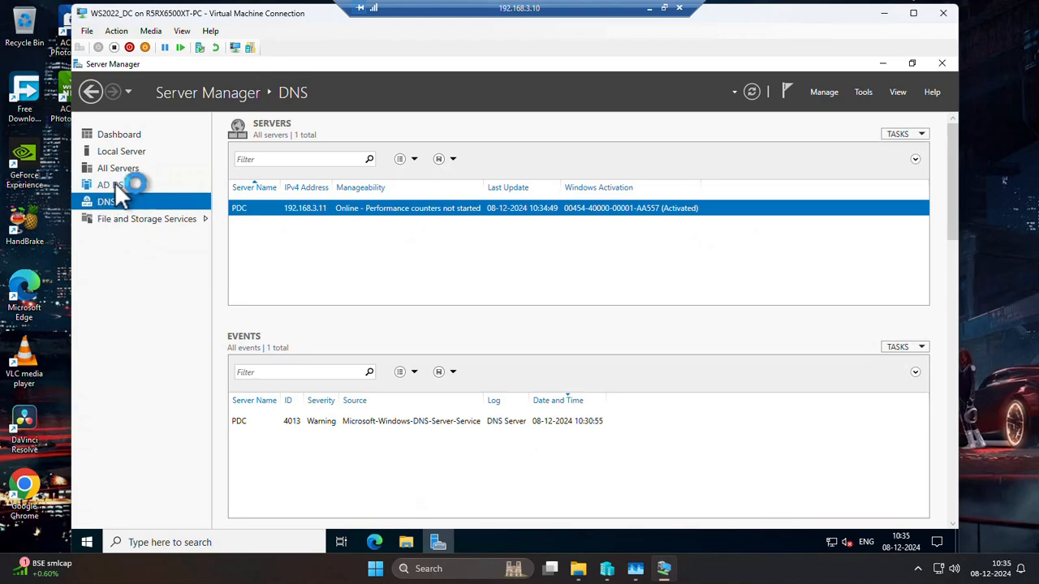
left_click(114, 186)
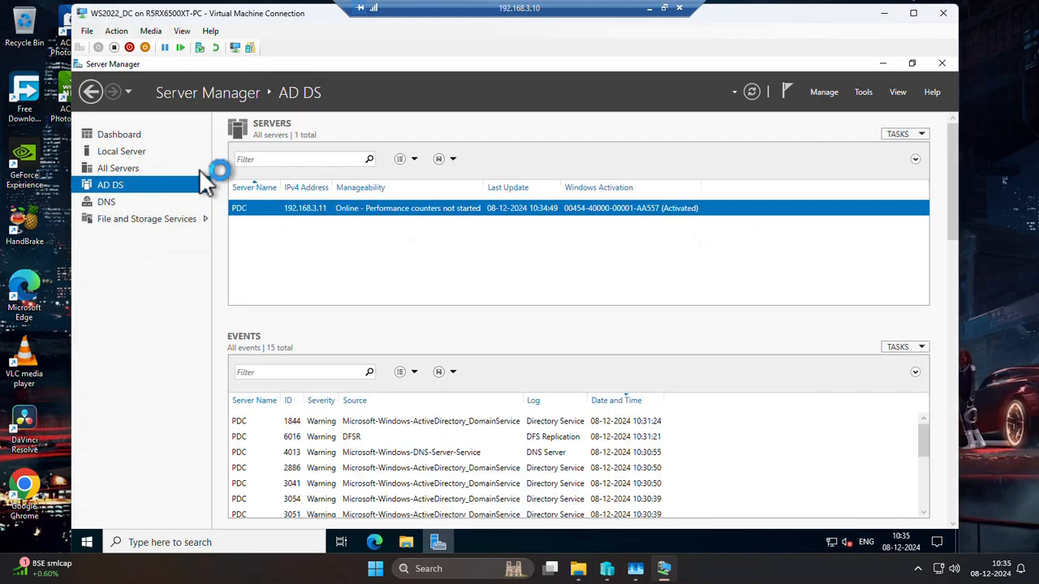
left_click(942, 62)
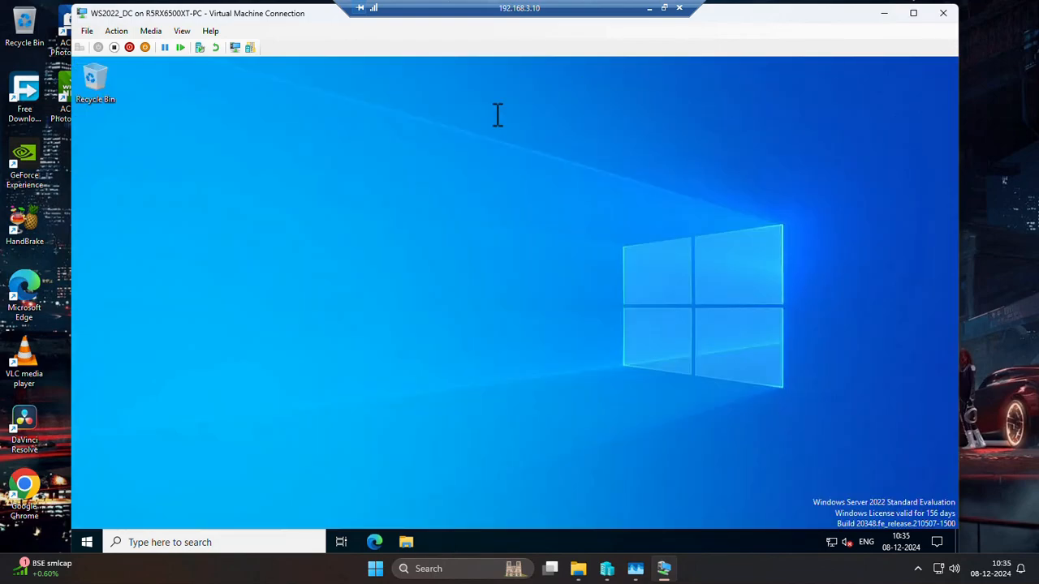
Look through the installed Windows Administrative Tools and open Active Directory Users and Computers.
left_click(108, 542)
left_click(85, 542)
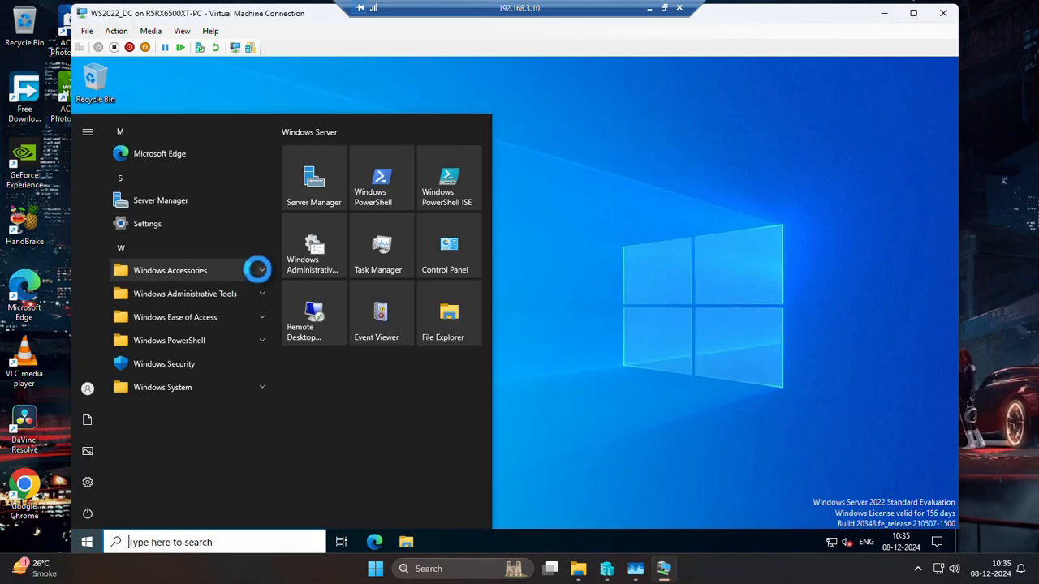
left_click(258, 270)
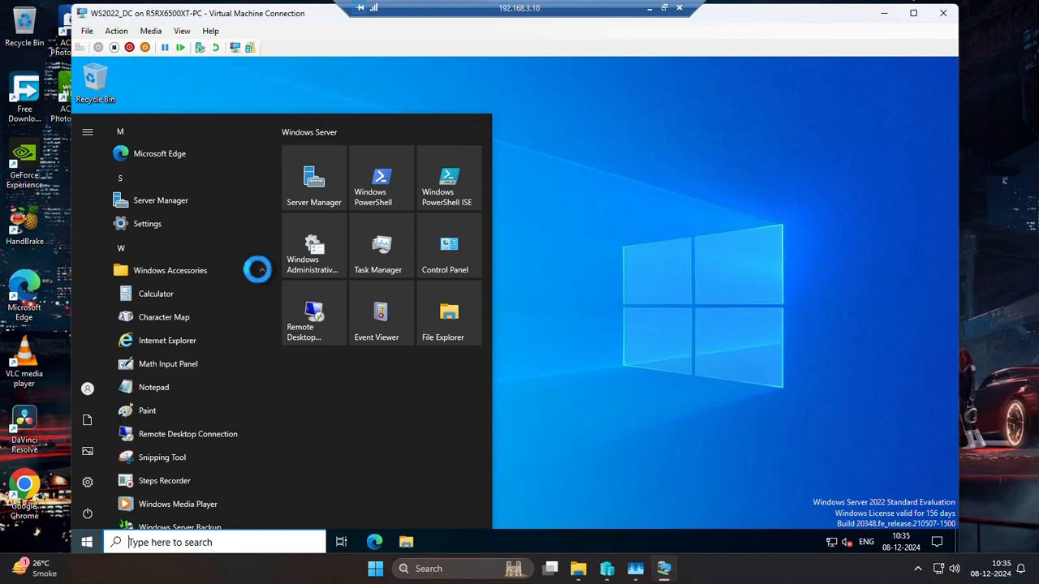
left_click(255, 270)
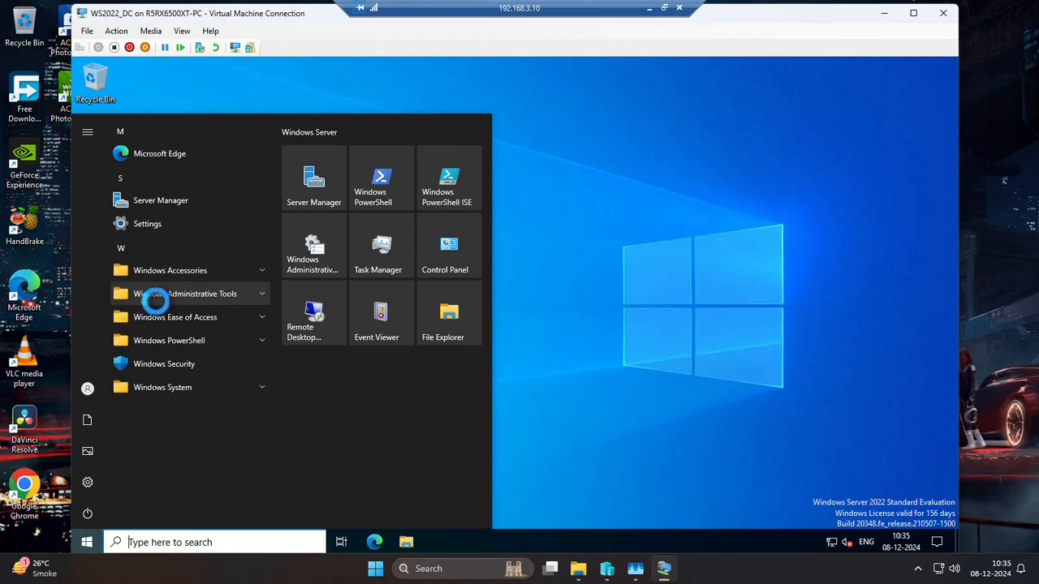
left_click(253, 291)
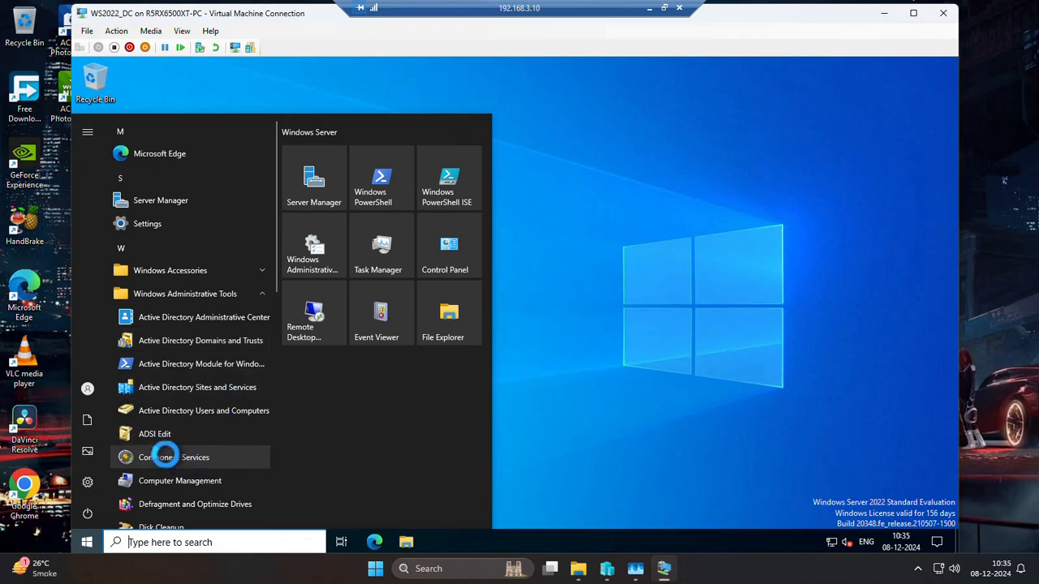
scroll(164, 451, "down", 2)
scroll(168, 438, "down", 1)
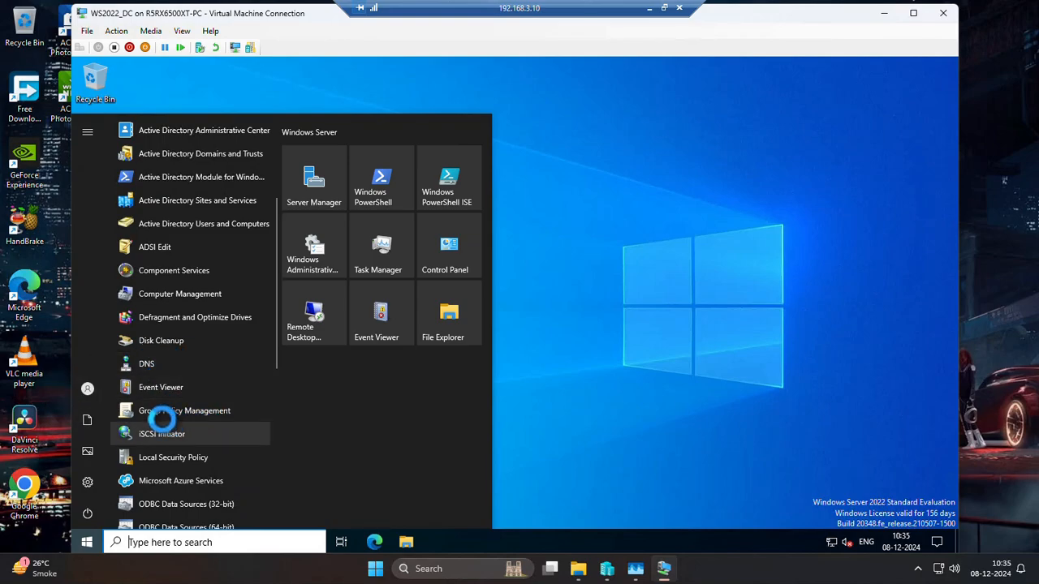
scroll(190, 354, "up", 1)
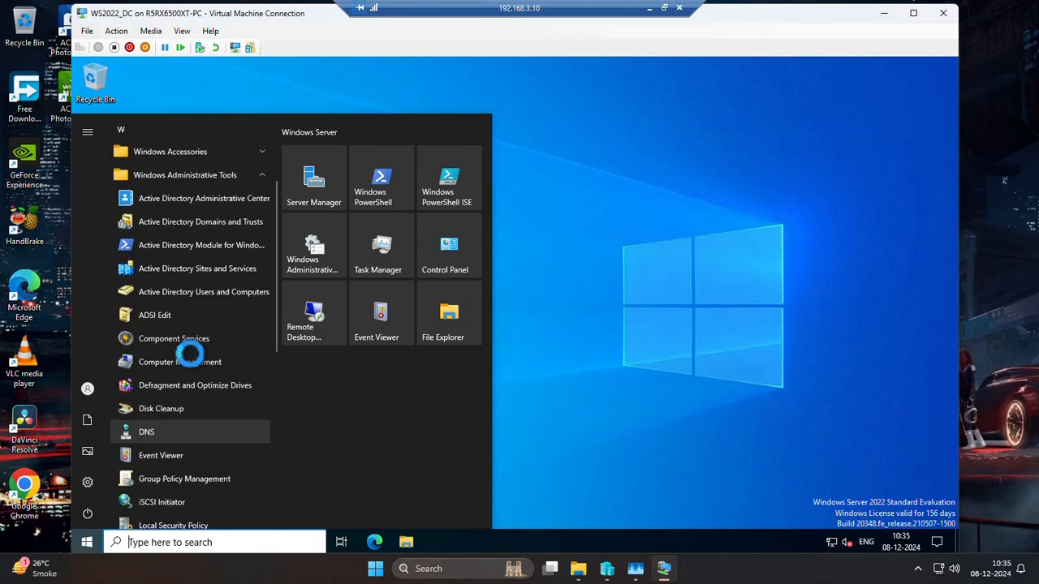
scroll(190, 353, "up", 1)
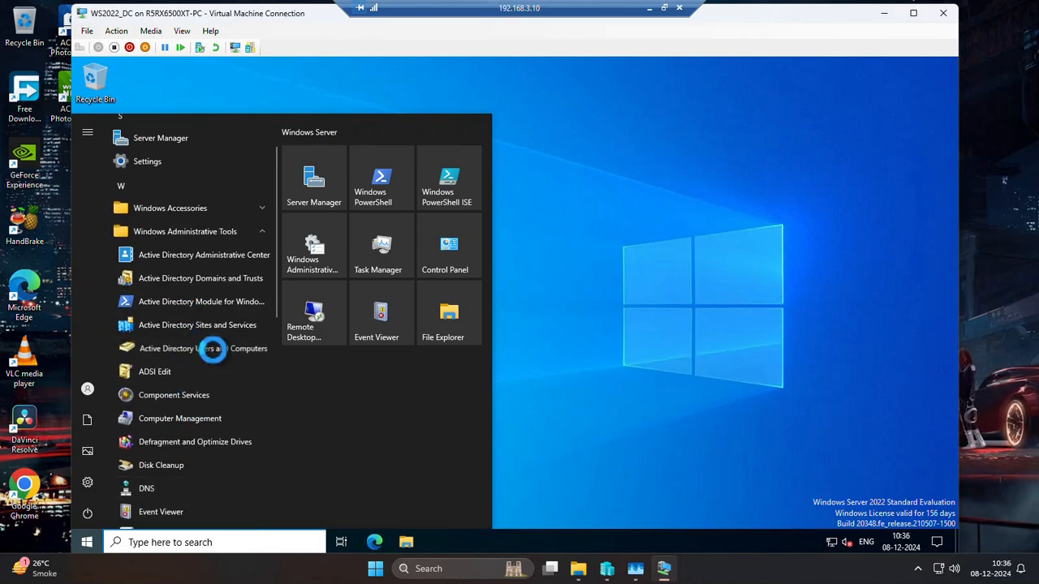
left_click(213, 349)
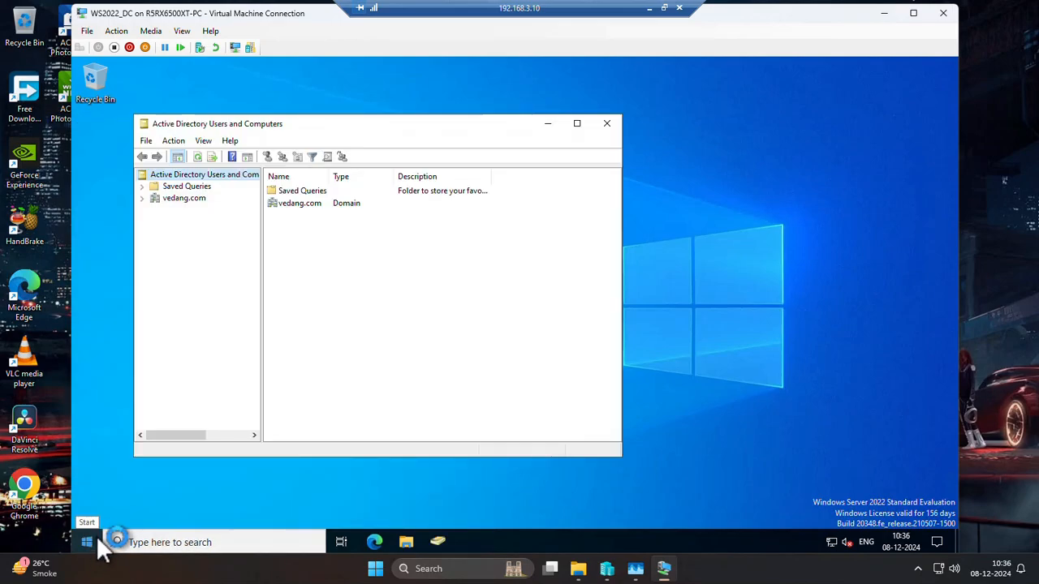
Maximize the Active Directory Users and Computers window and expand the vedang.com domain.
left_click(195, 198)
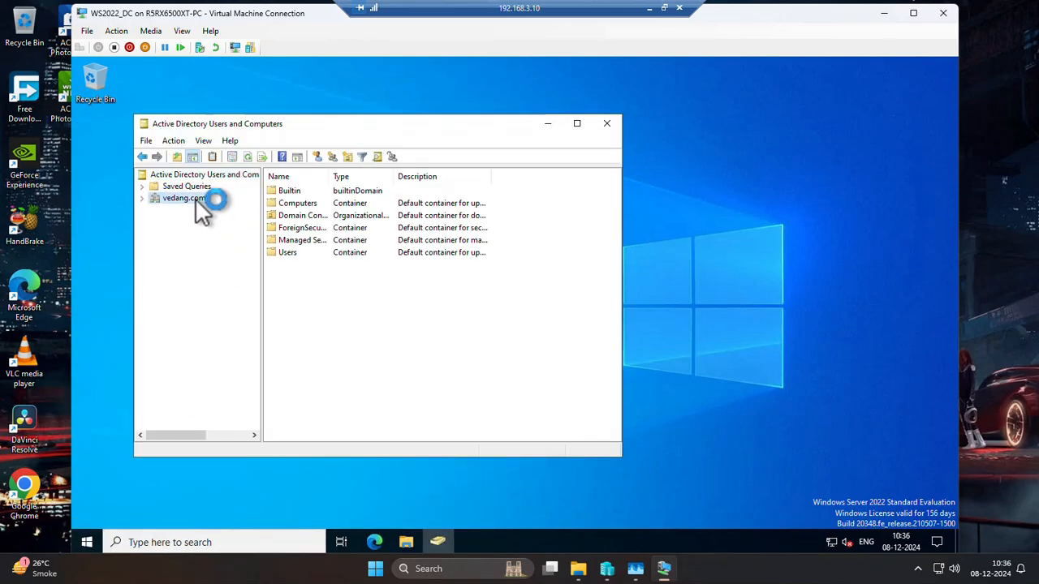
left_click(576, 123)
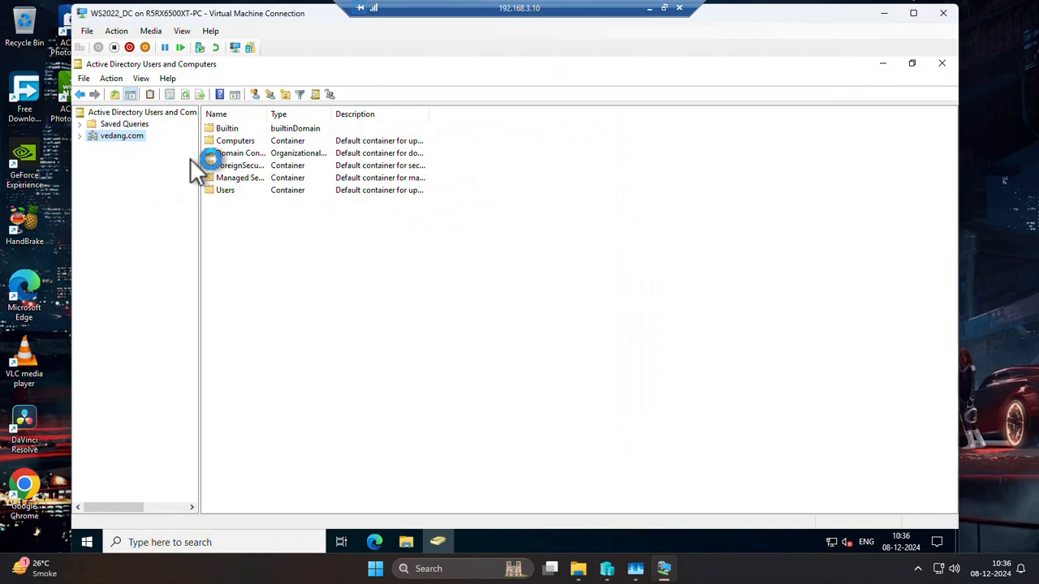
left_click(79, 136)
Examine the contents of vedang.com's default containers, including Builtin, Computers, Domain Controllers, ForeignSecurityPrincipals and Managed Service Accounts.
left_click(121, 149)
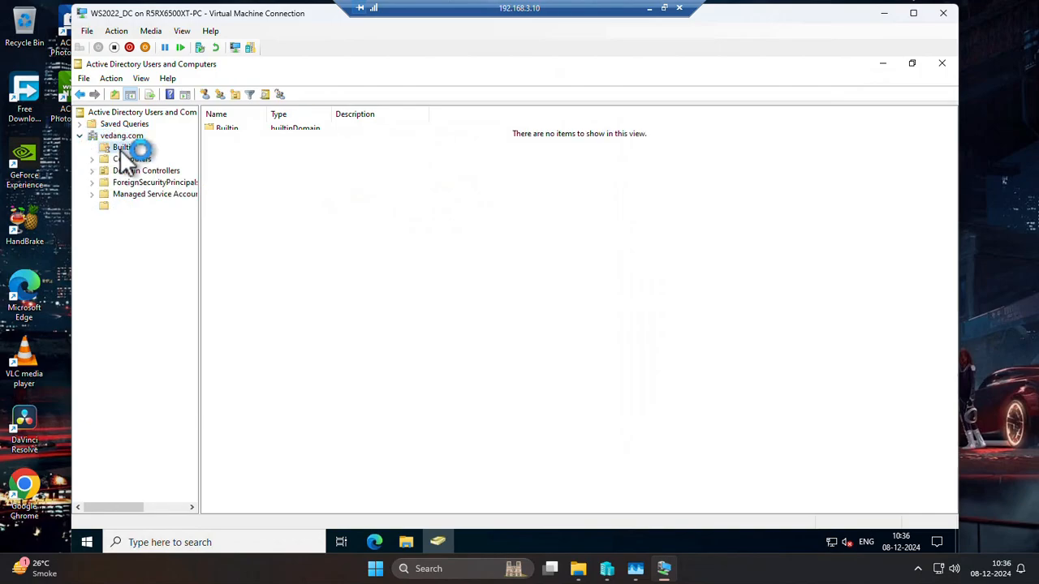
left_click(133, 137)
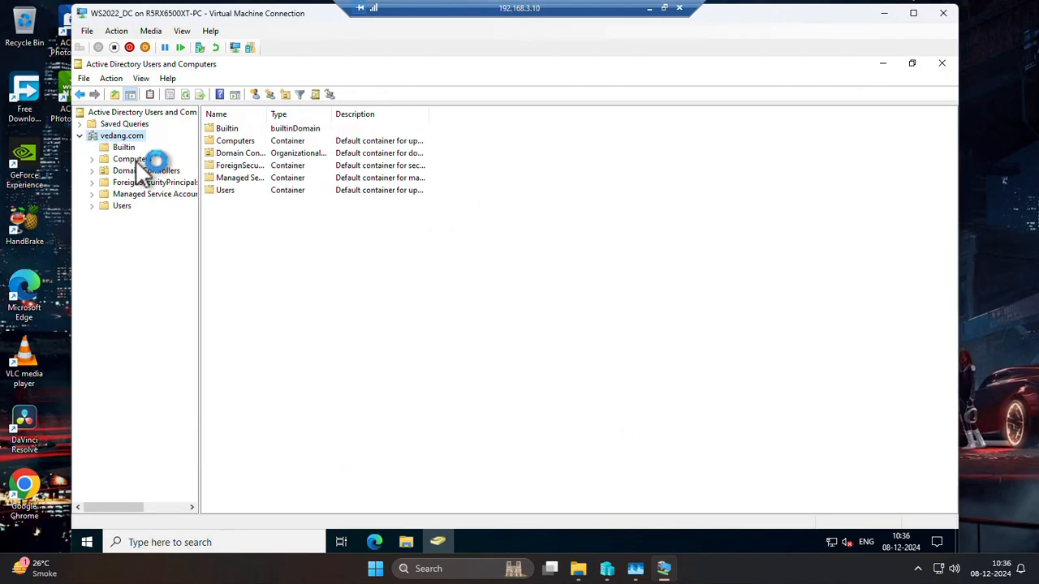
left_click(129, 159)
left_click(160, 169)
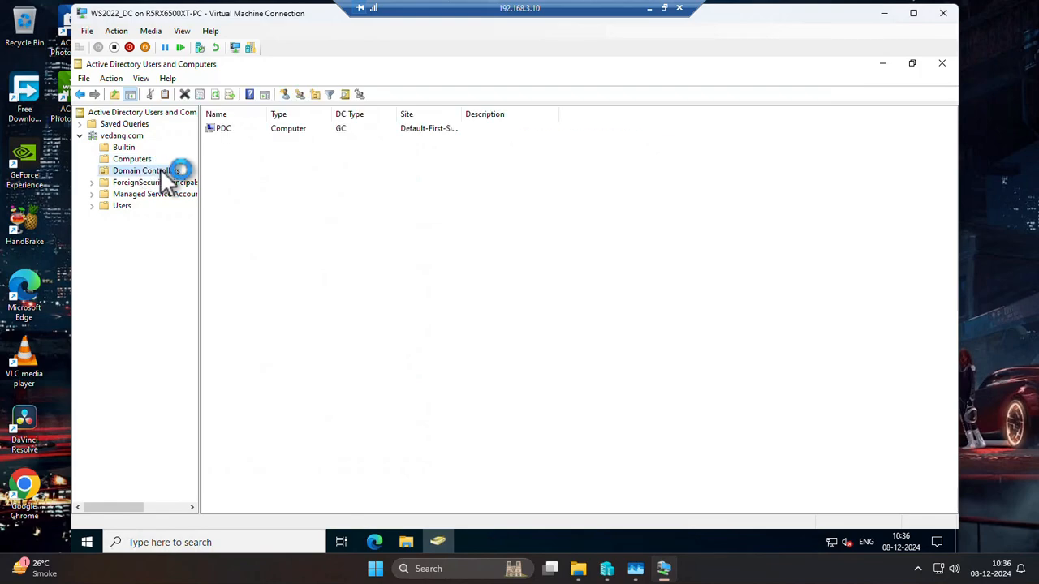
left_click(154, 182)
left_click(162, 193)
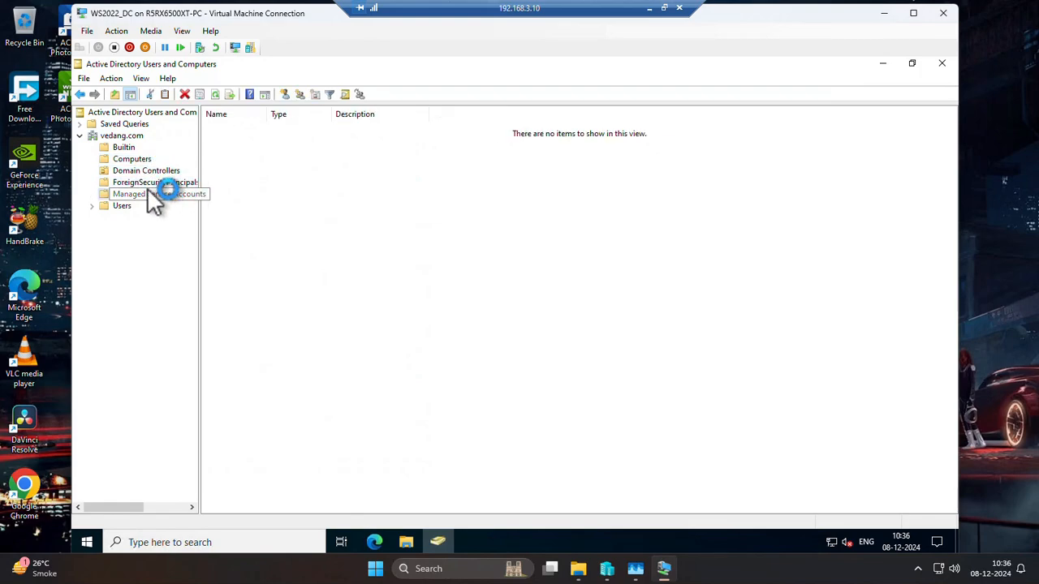
left_click(154, 184)
left_click(152, 172)
left_click(128, 159)
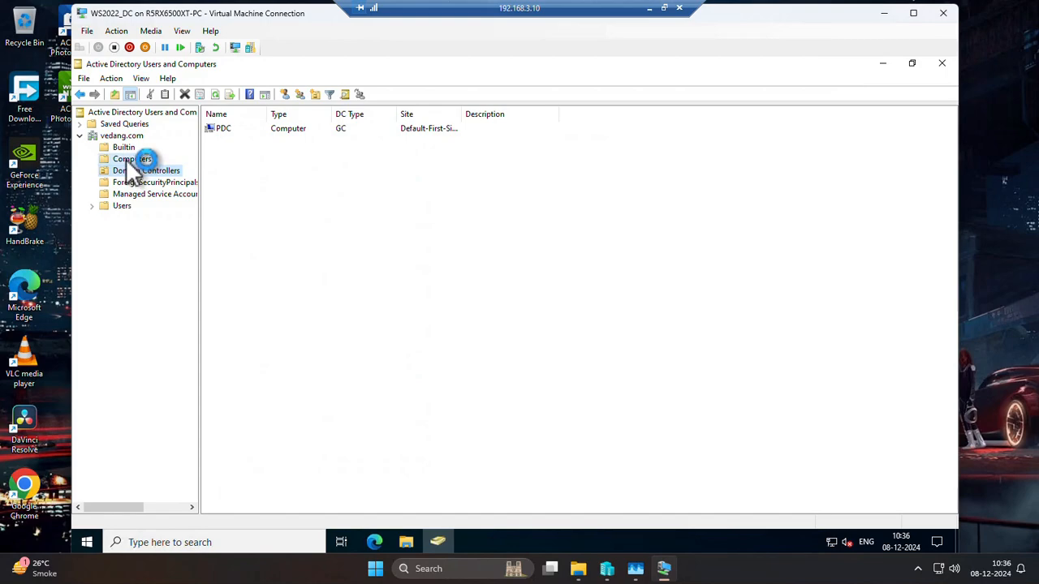
left_click(124, 148)
left_click(129, 136)
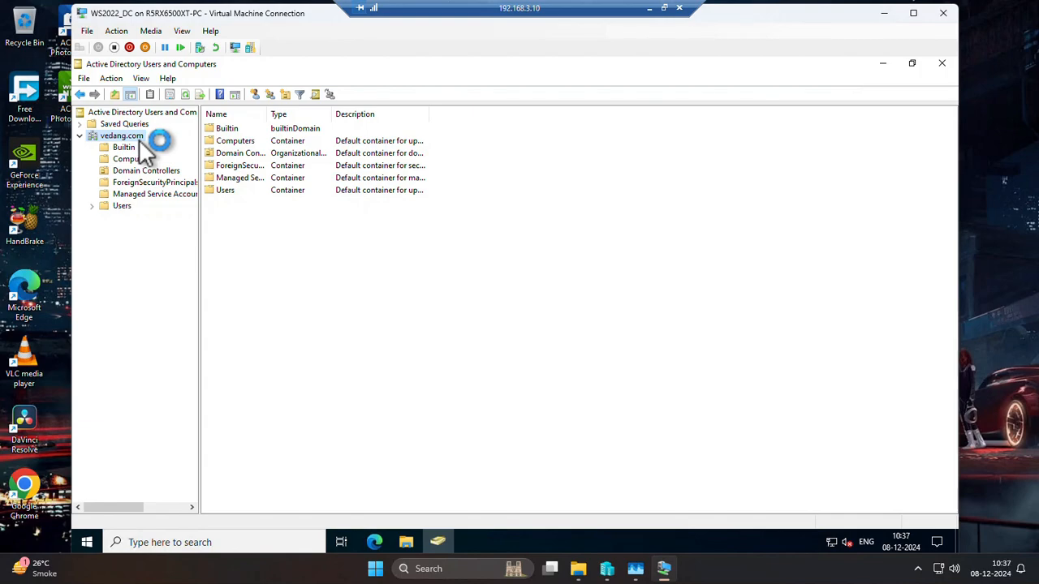
Examine the accounts and groups in vedang.com's Users container, widening the Name column to show the full names.
left_click(79, 138)
left_click(81, 136)
left_click(124, 148)
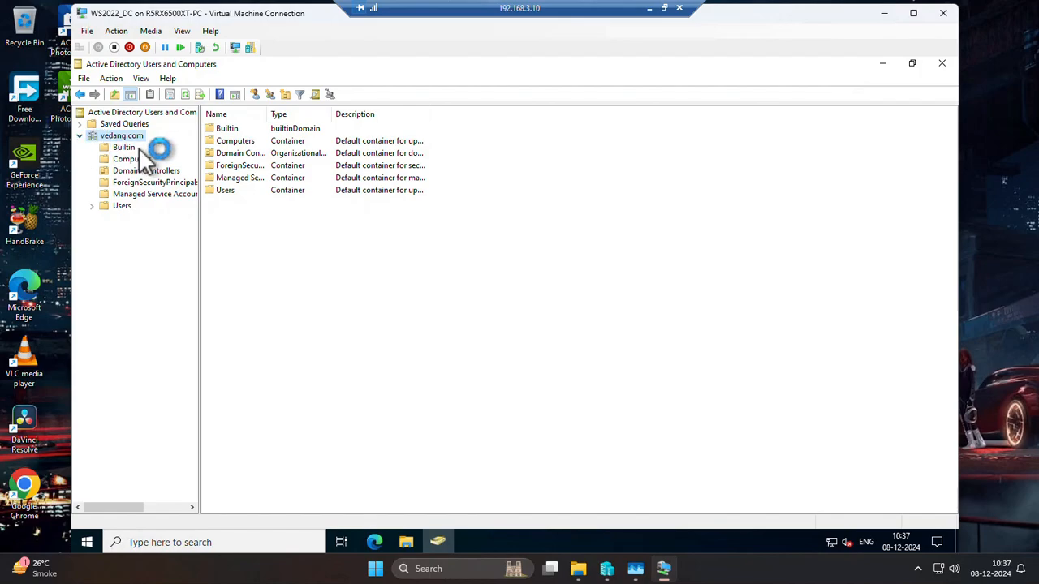
left_click(122, 206)
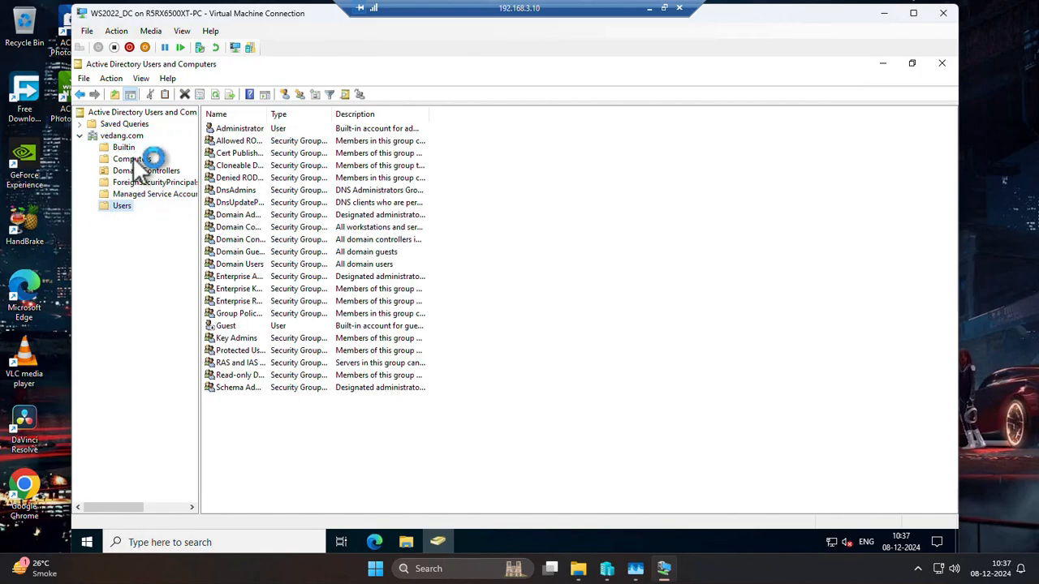
left_click_drag(269, 114, 359, 114)
left_click(241, 127)
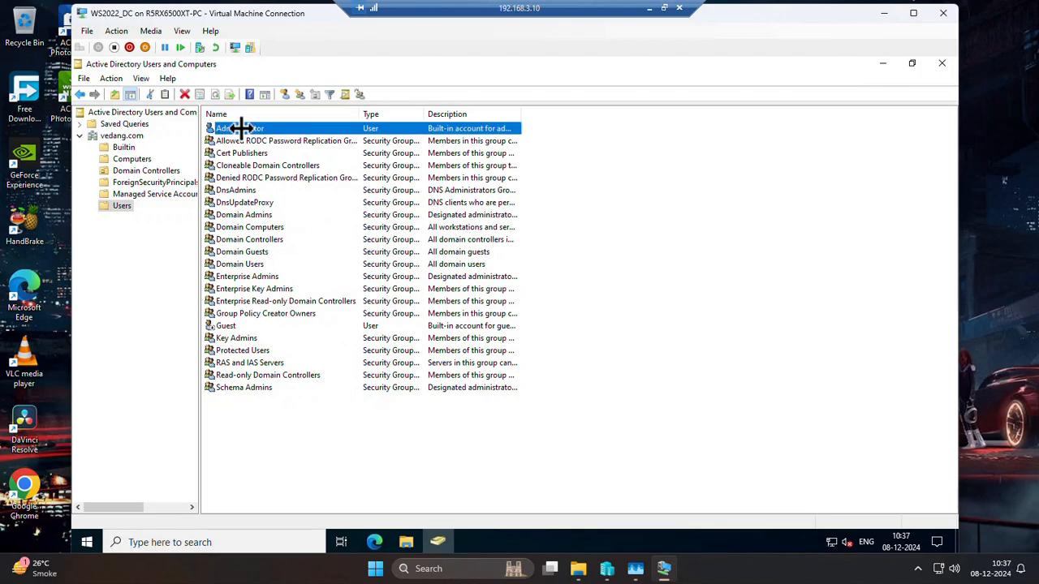
left_click(247, 264)
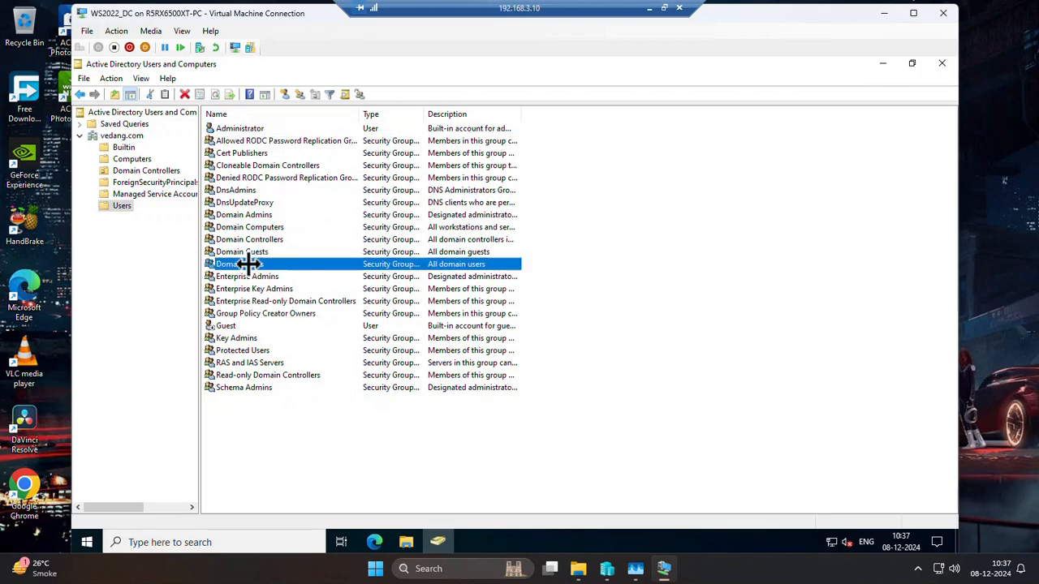
Start creating a new organizational unit directly under the vedang.com domain.
right_click(115, 207)
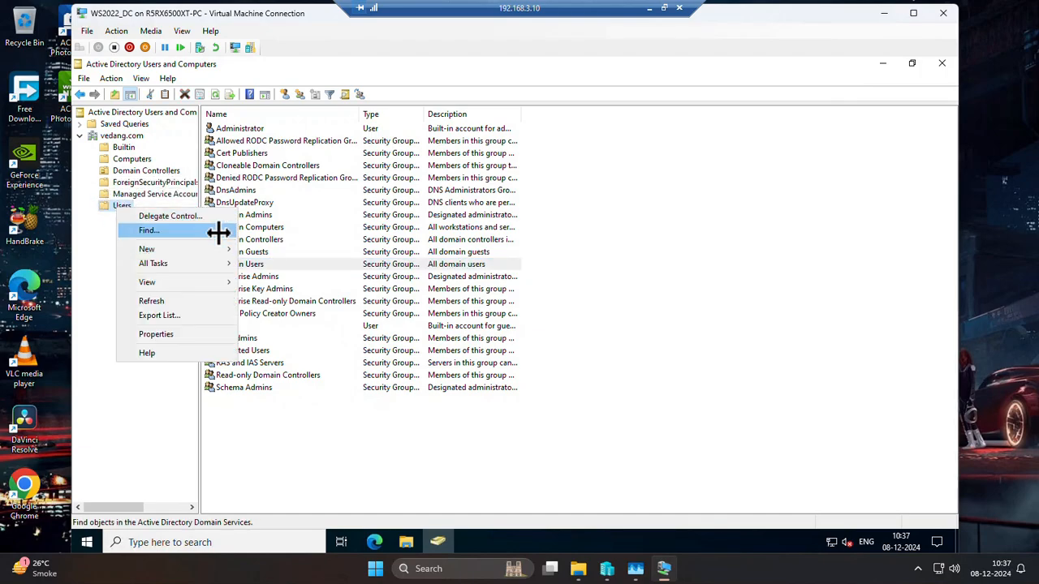
left_click(104, 125)
right_click(105, 135)
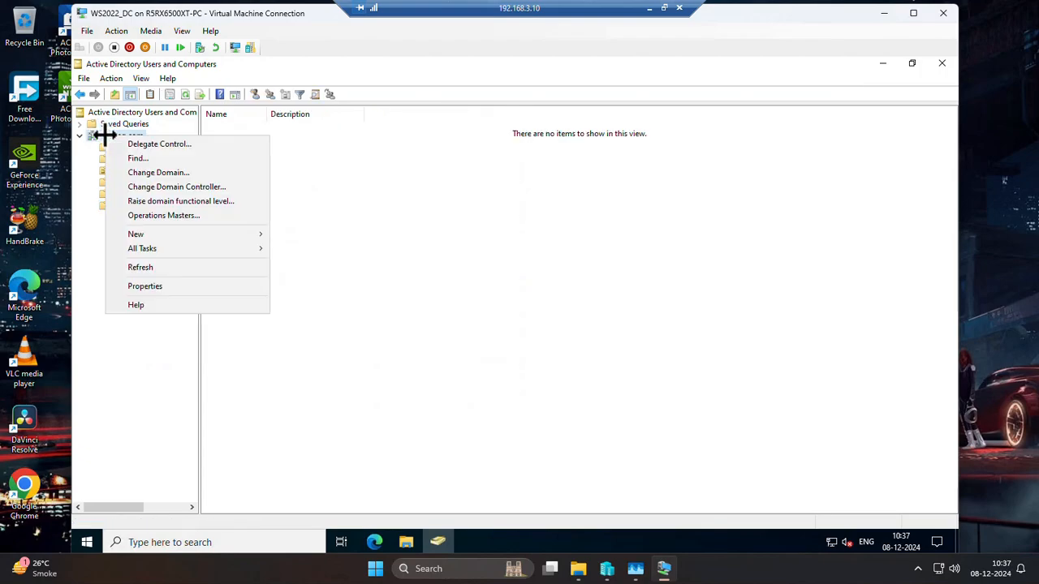
mouse_move(197, 233)
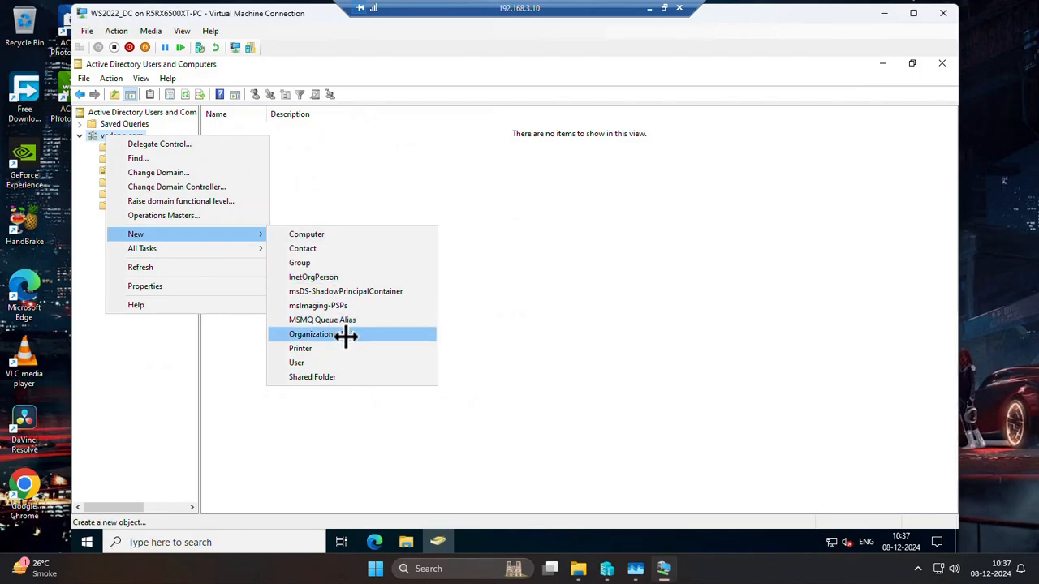
left_click(388, 336)
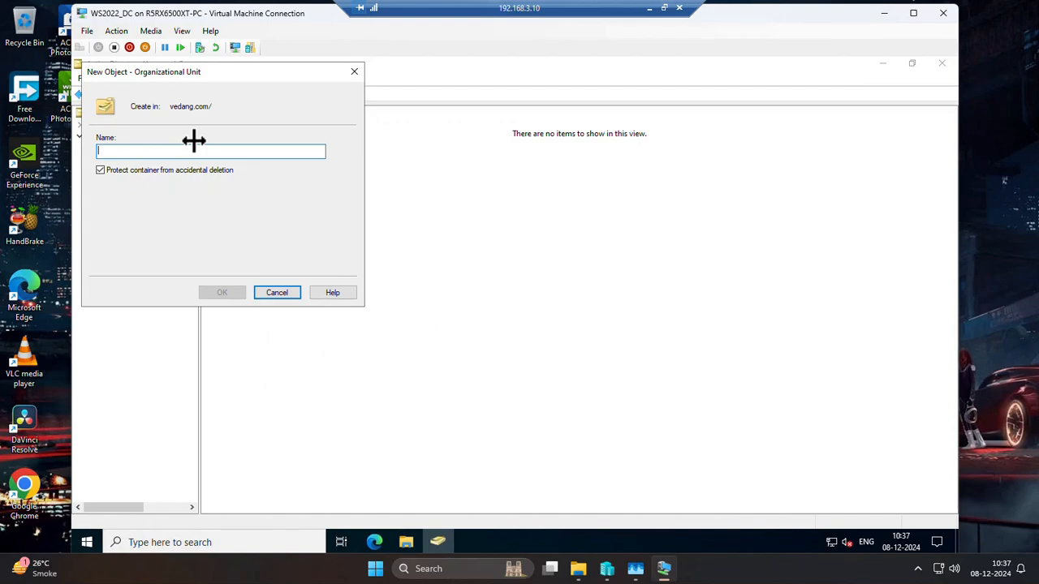
type("s")
key("BackSpace")
type("Veda")
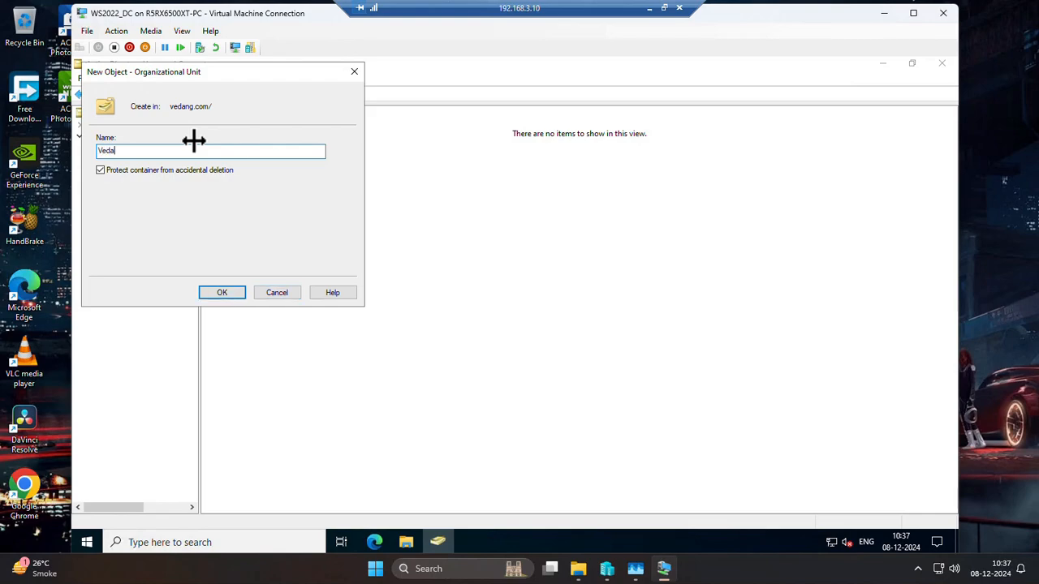
key("BackSpace")
key("BackSpace")
type("J")
key("BackSpace")
key("BackSpace")
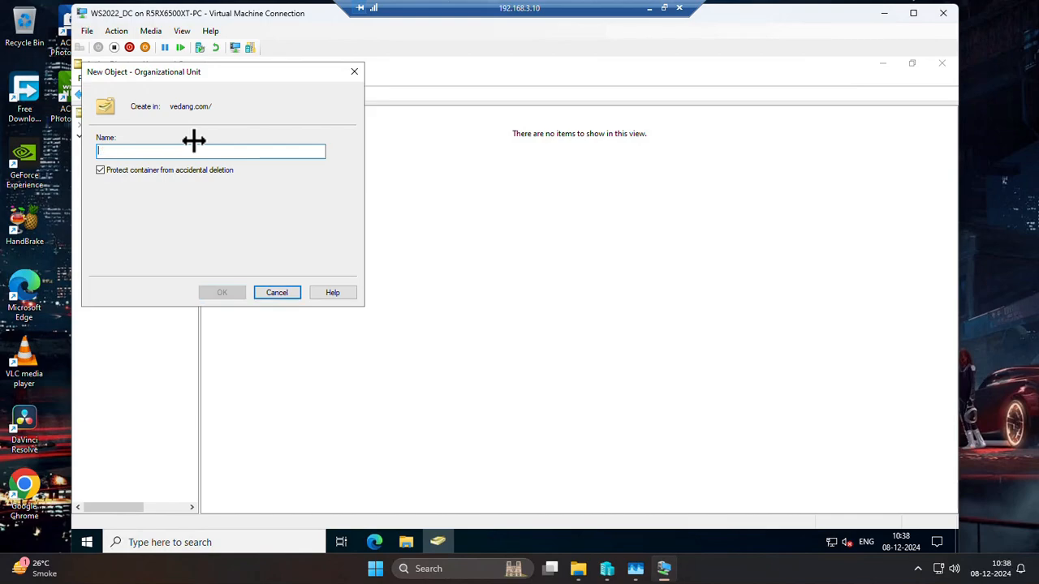
Name the new organizational unit Vedang Company User, keeping its protection from accidental deletion.
type("Veda")
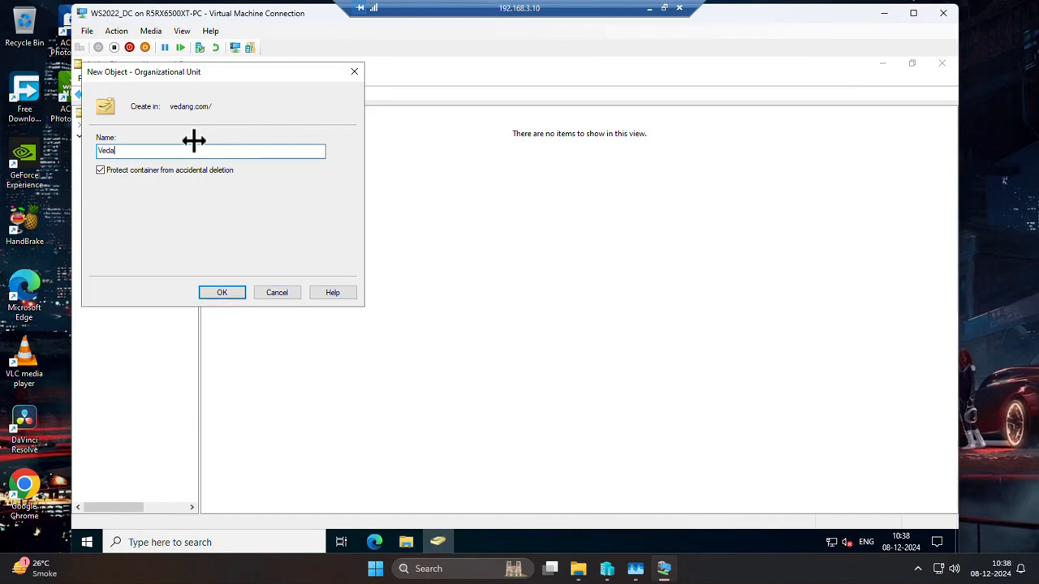
type("ng Company User")
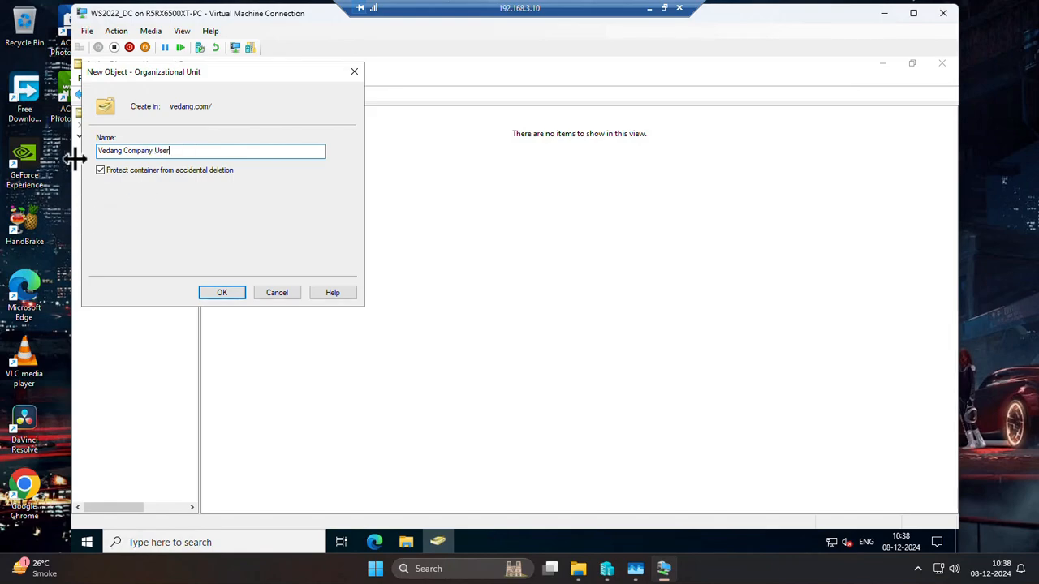
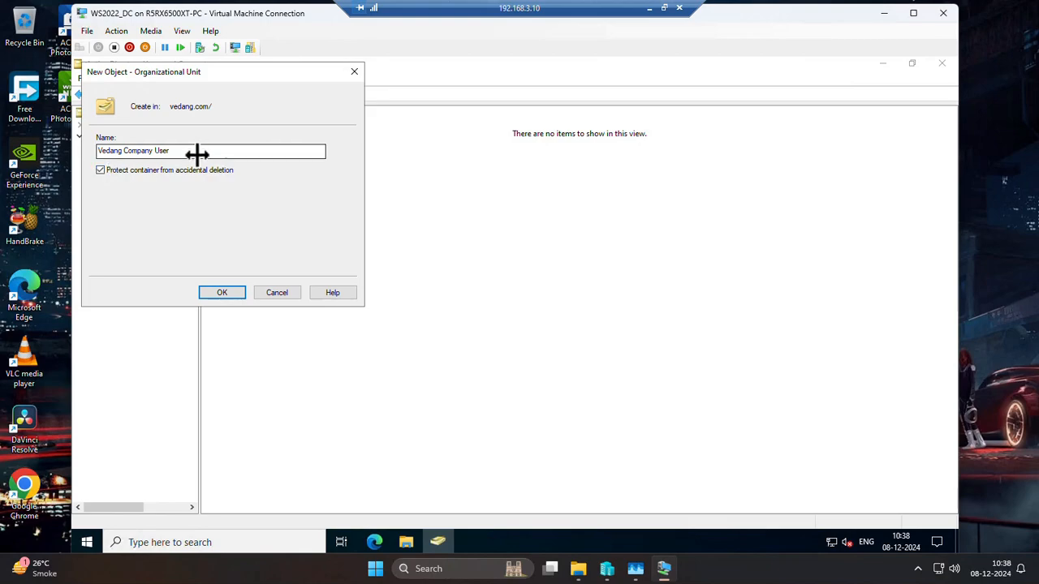
Finish creating the Vedang Company User organizational unit and start a new user account inside it.
left_click(221, 293)
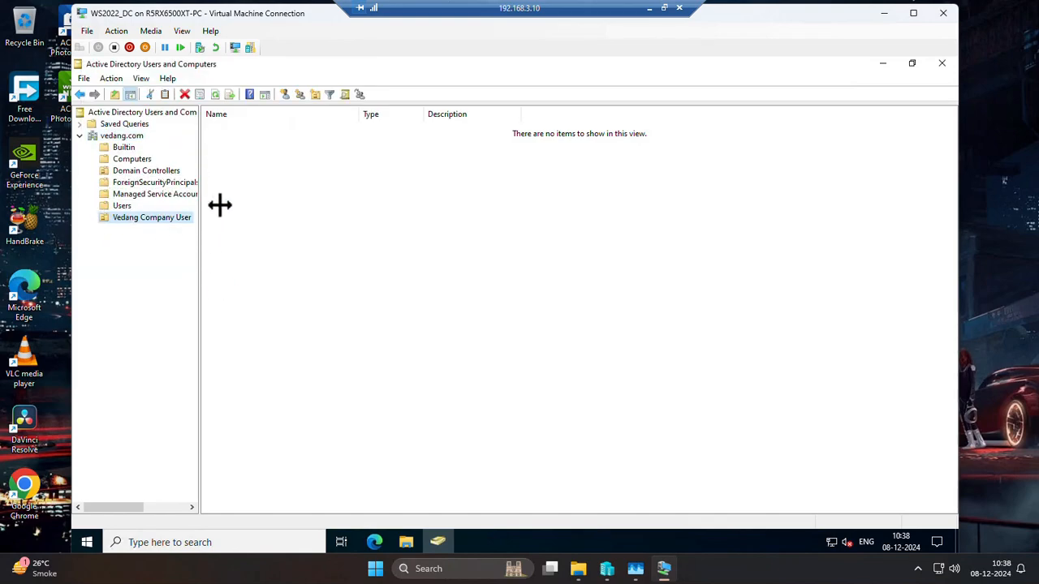
right_click(123, 217)
mouse_move(213, 275)
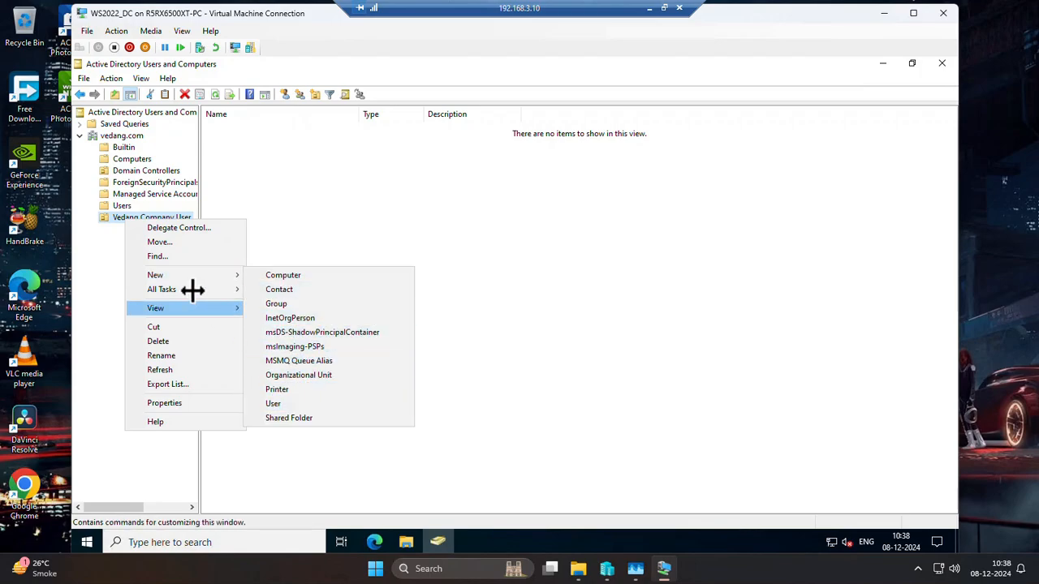
left_click(293, 404)
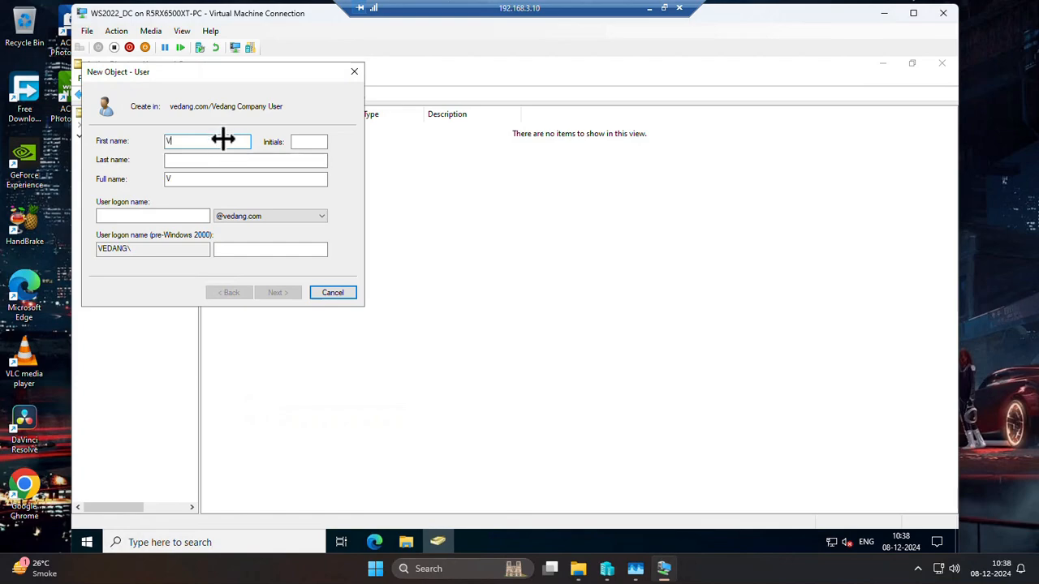
Fill in the first user's first name and last name, leaving the initials empty.
type("Vedang")
key("Tab")
key("Tab")
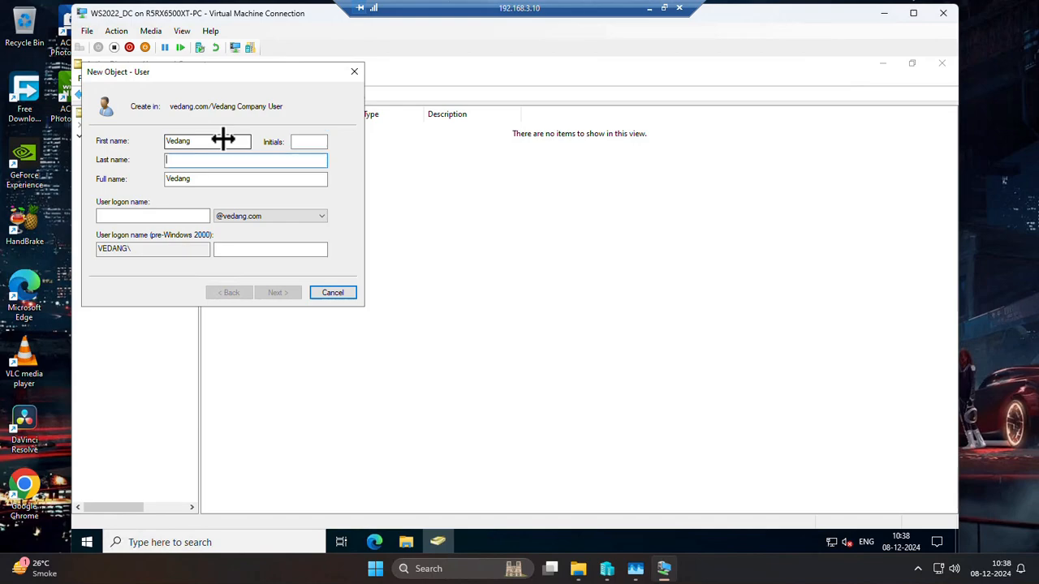
type("Jadhav")
key("Tab")
key("Tab")
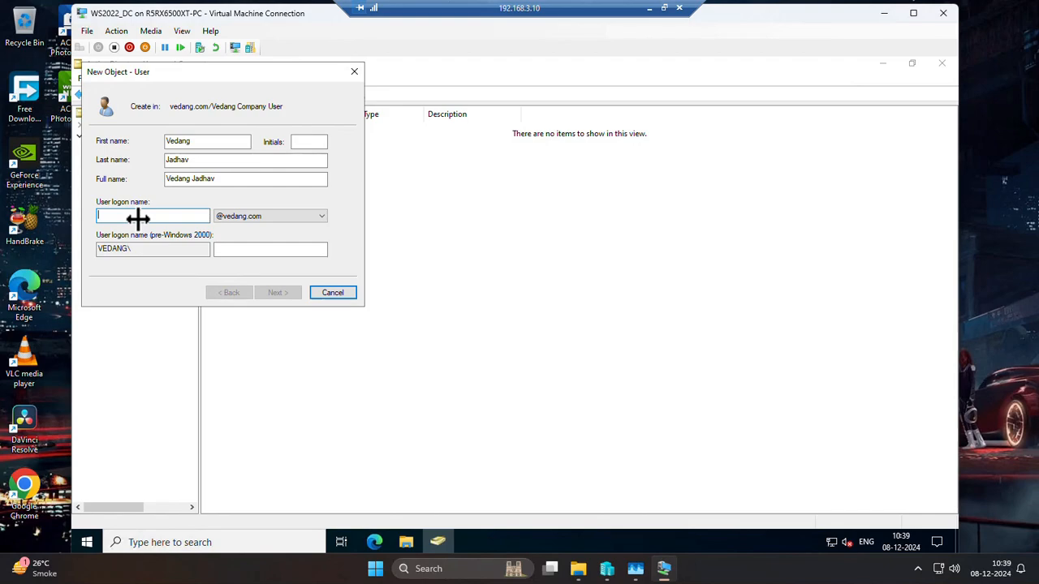
type("ved")
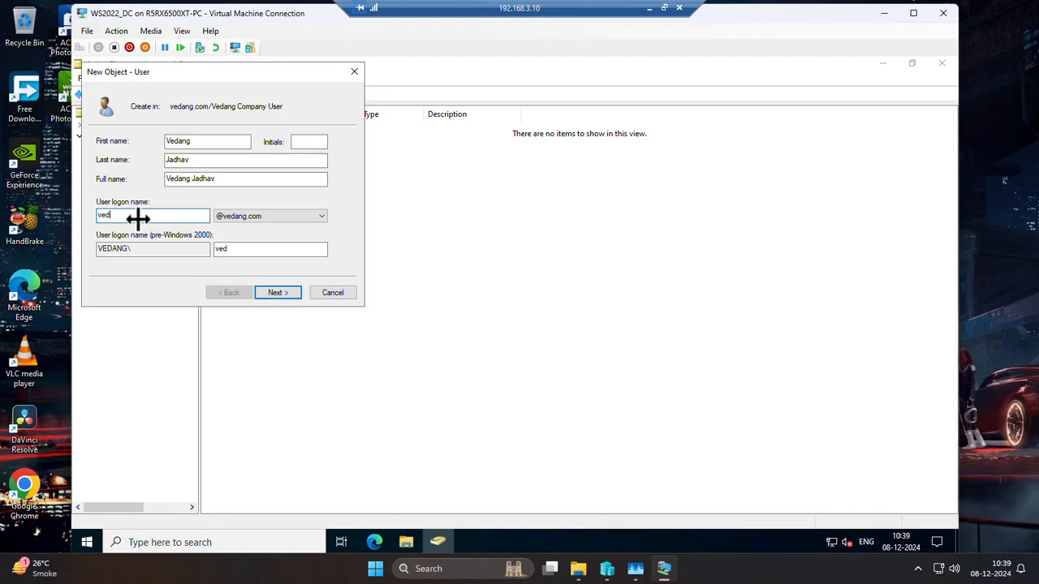
type("ang.j")
key("Tab")
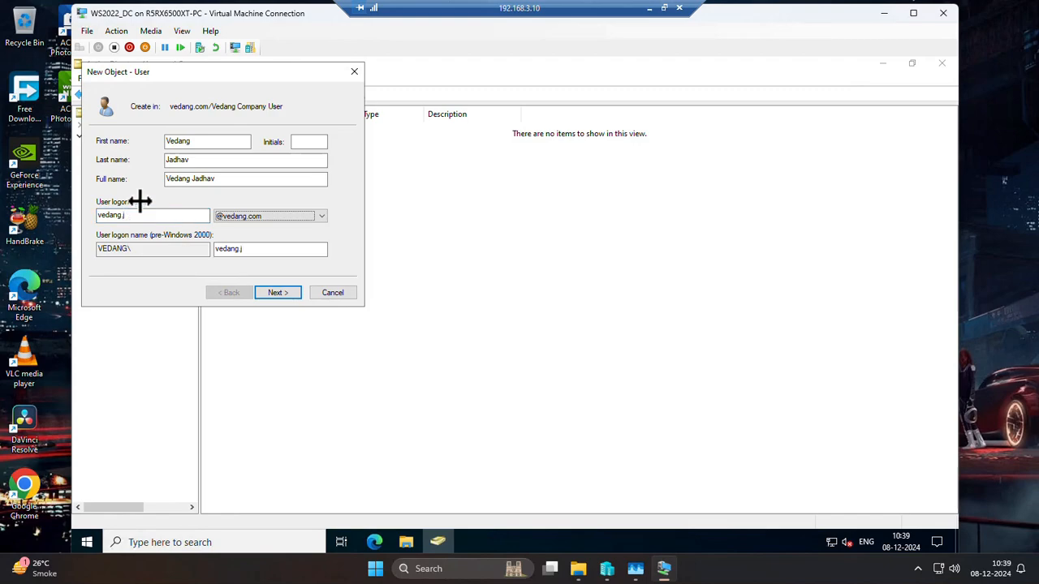
left_click(286, 295)
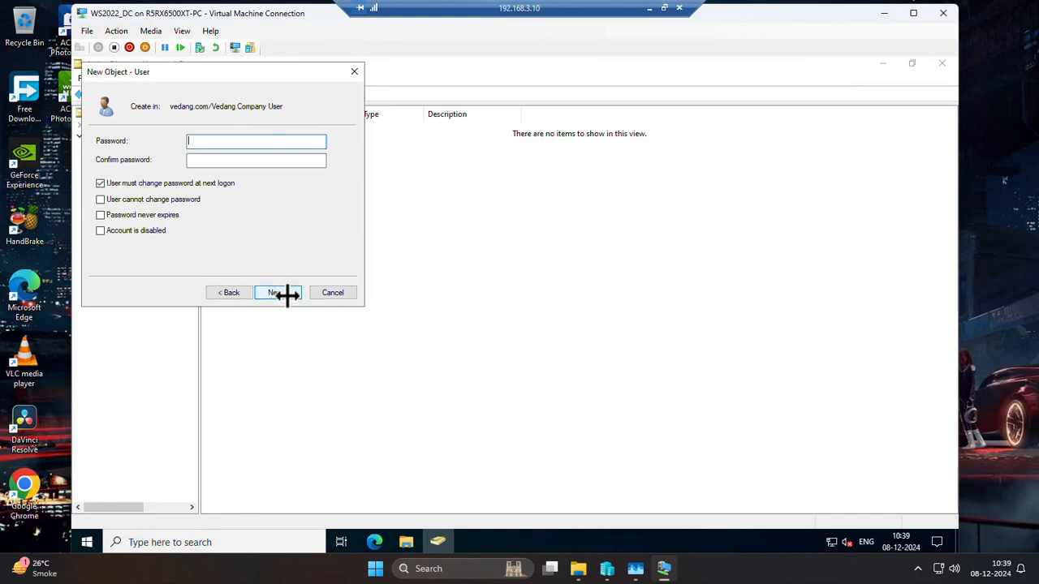
Turn off the forced password change at next logon, prevent the user from changing the password, and set it never to expire.
left_click(105, 185)
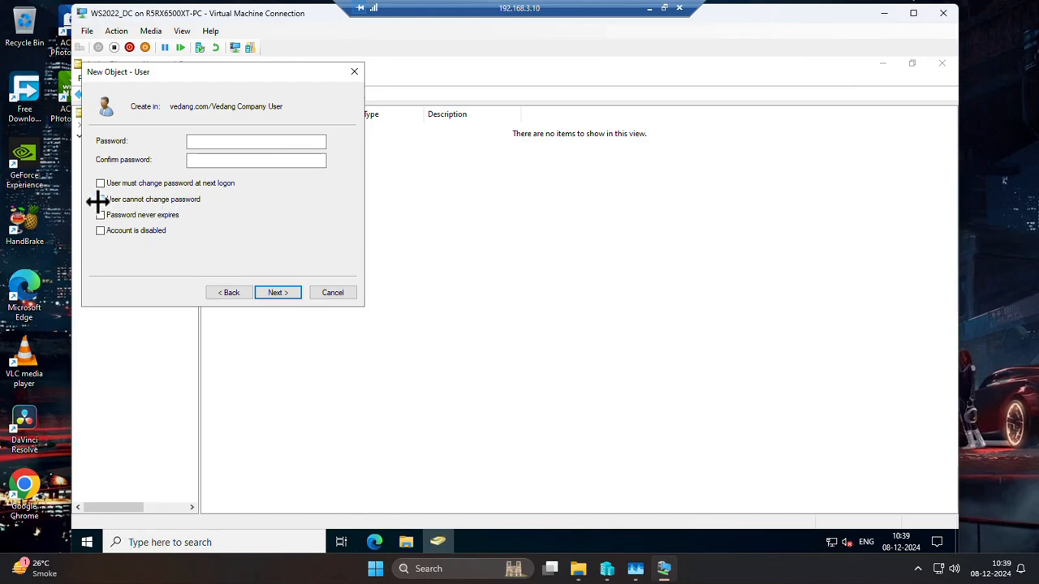
left_click(100, 200)
left_click(99, 215)
Enter and confirm the account password, and finish creating the user in Vedang Company User.
left_click(228, 143)
type("•")
key("Tab")
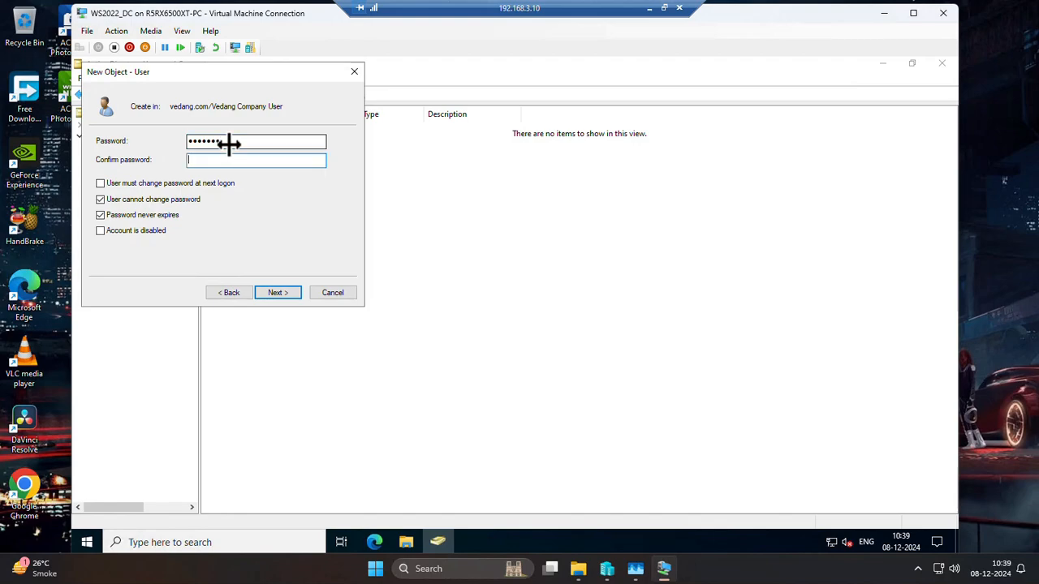
type("••••••")
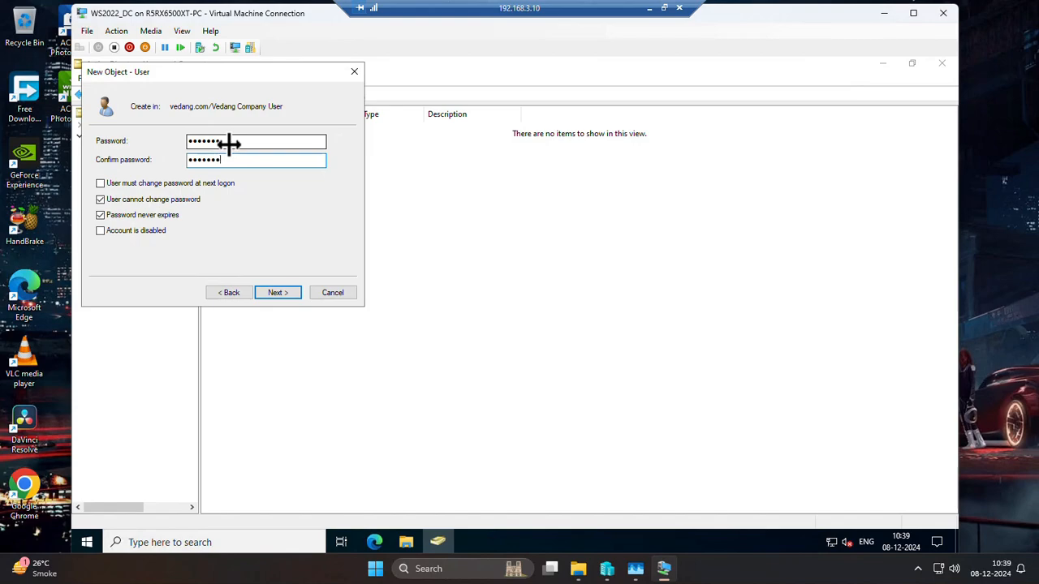
left_click(279, 292)
left_click(280, 292)
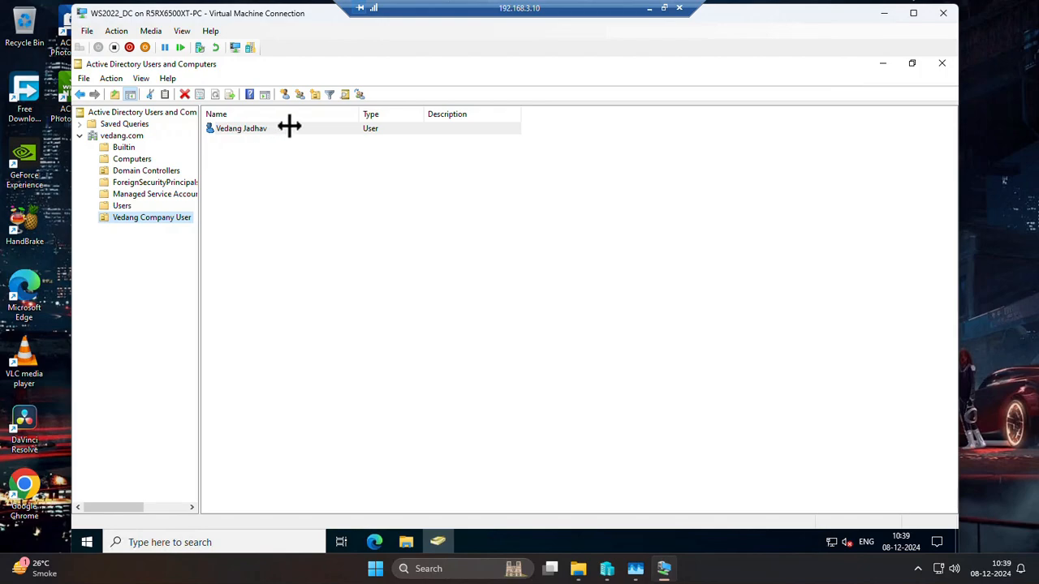
left_click(244, 129)
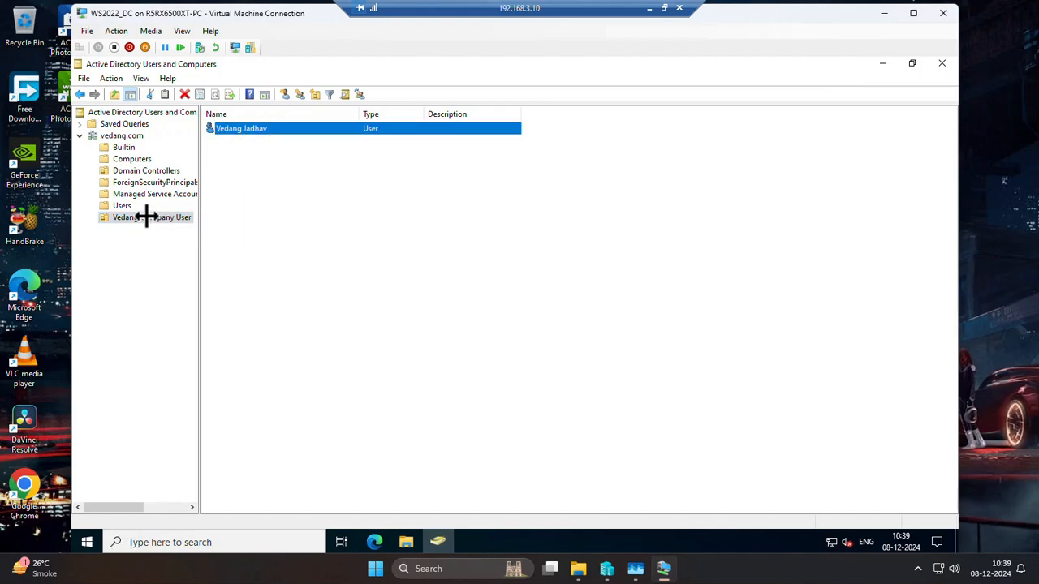
right_click(146, 216)
left_click(245, 127)
right_click(150, 215)
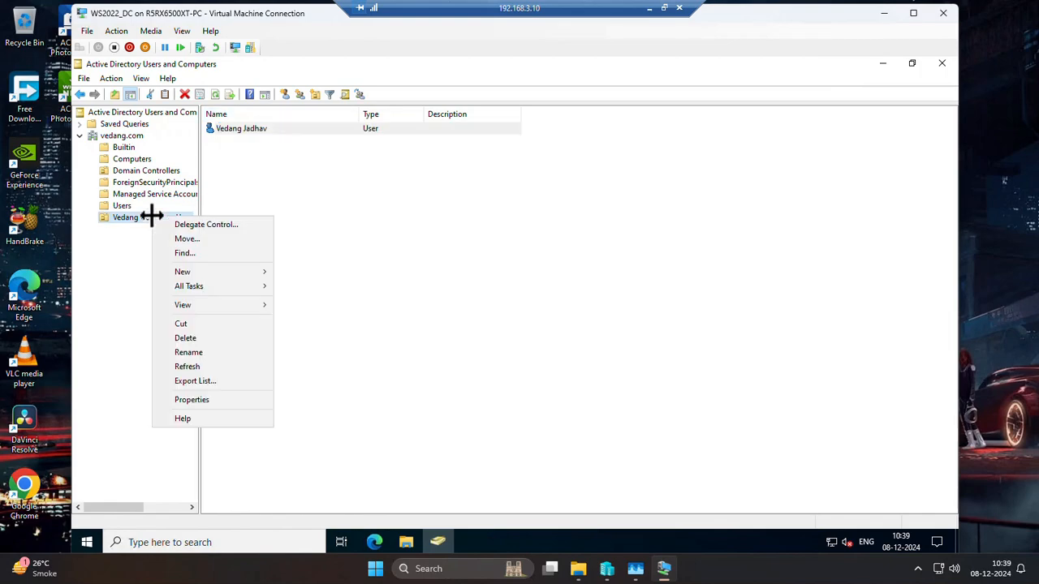
left_click(256, 129)
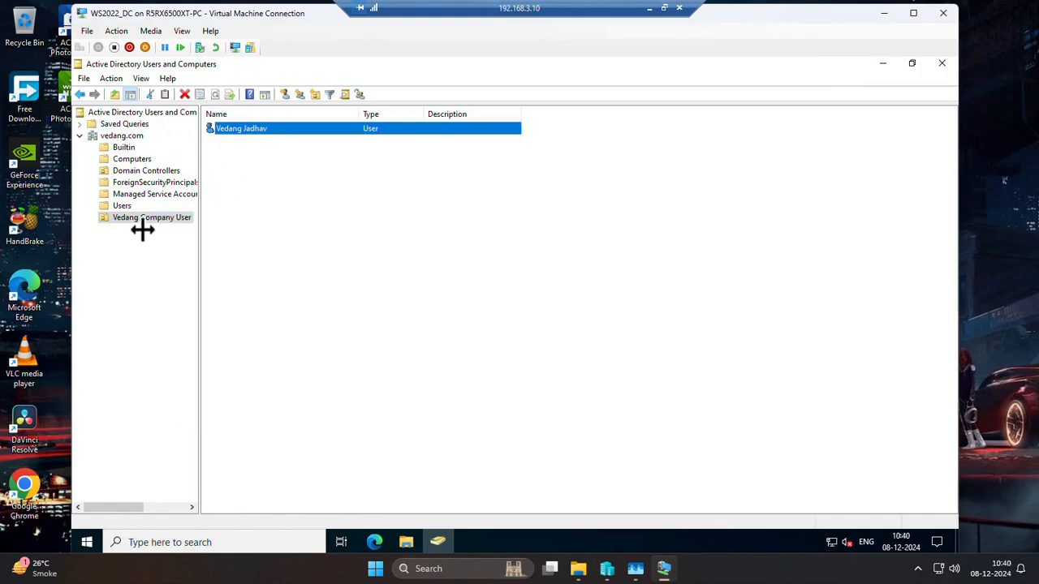
left_click(147, 217)
left_click(243, 129)
right_click(143, 217)
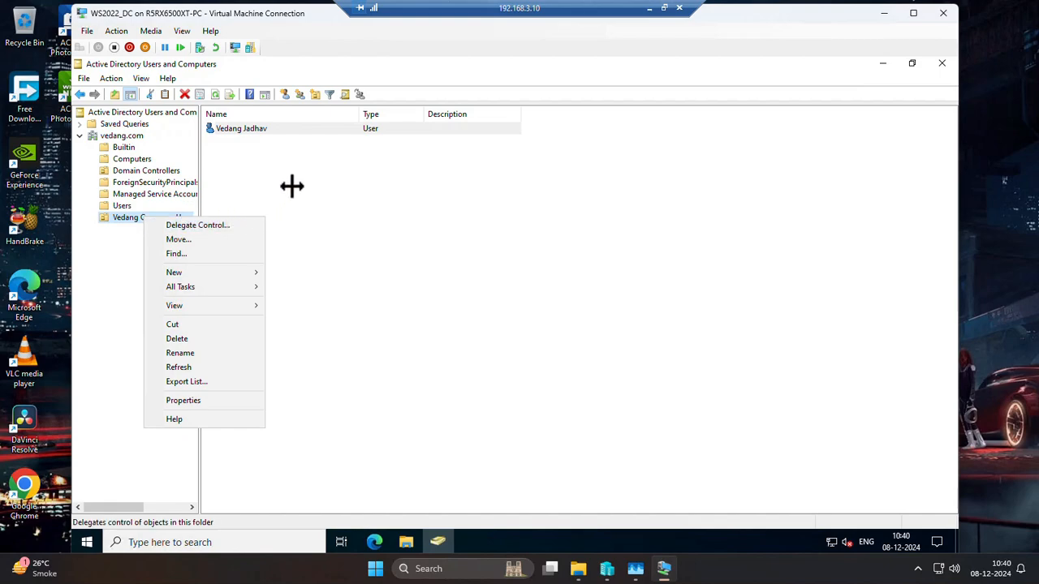
left_click(244, 128)
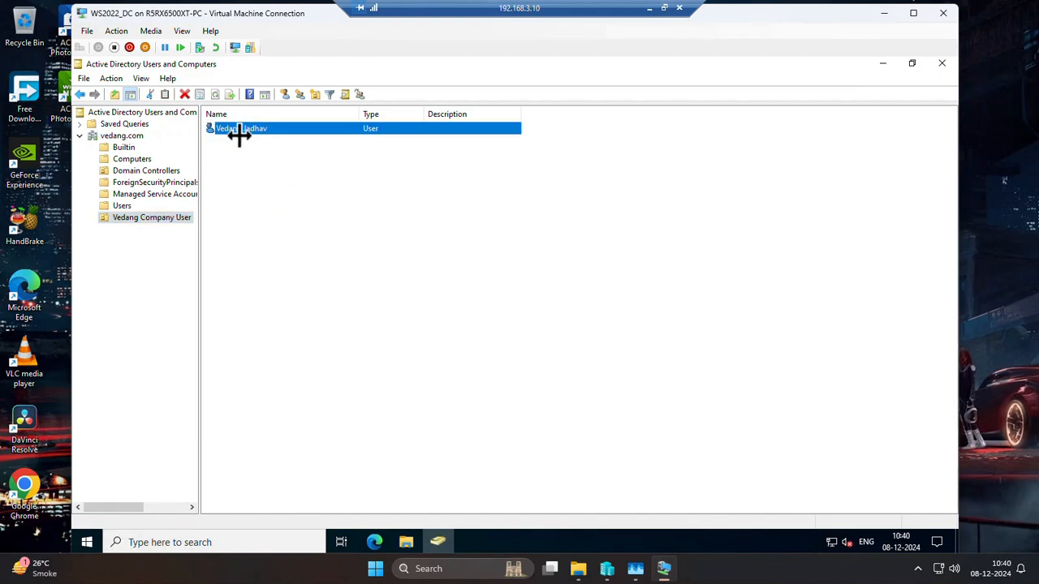
Start a second user account in the Vedang Company User unit and fill in the user's first and last name.
left_click(141, 218)
right_click(139, 218)
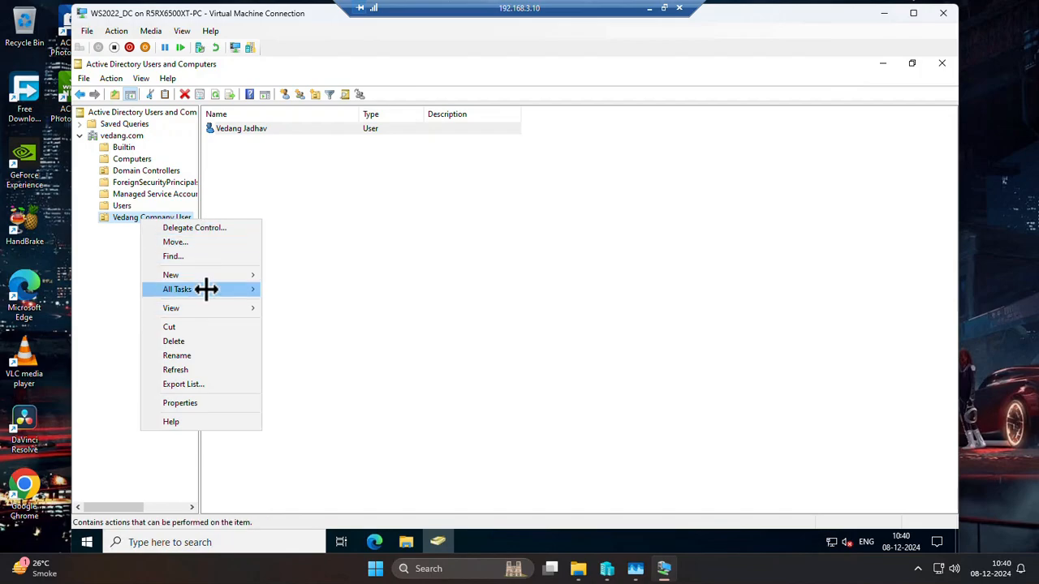
mouse_move(208, 275)
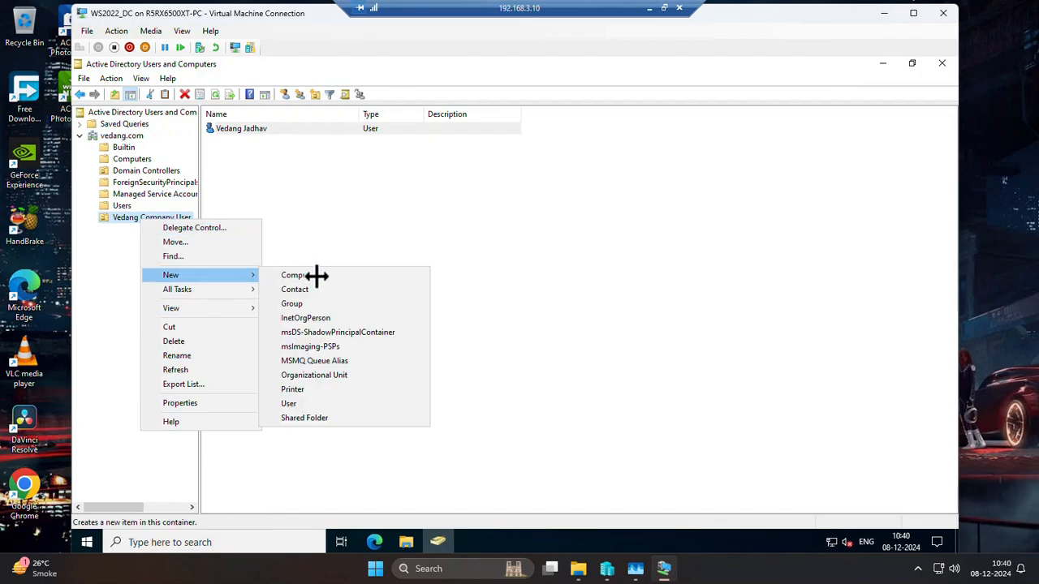
left_click(316, 403)
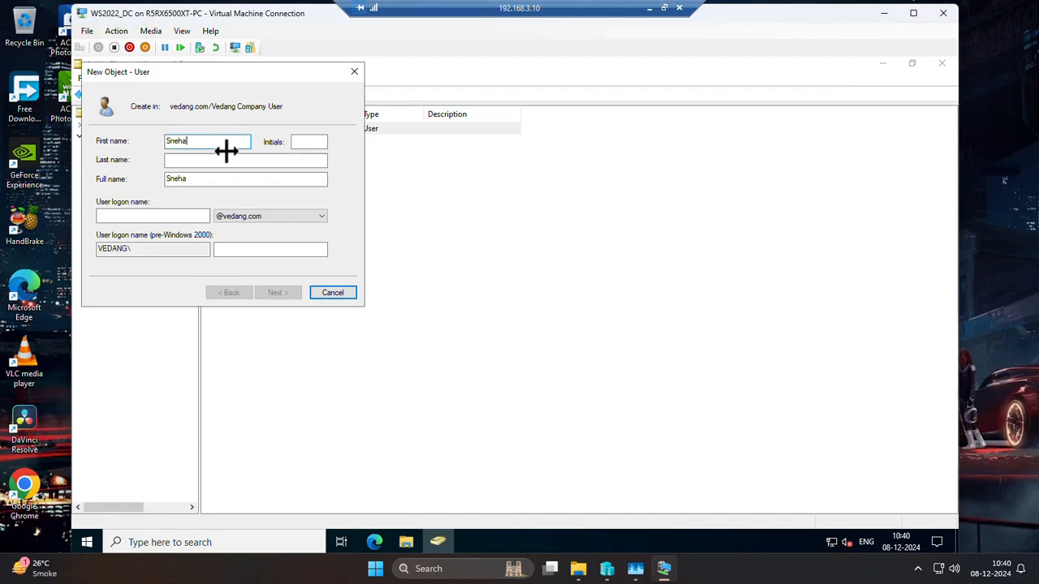
key("Tab")
key("Tab")
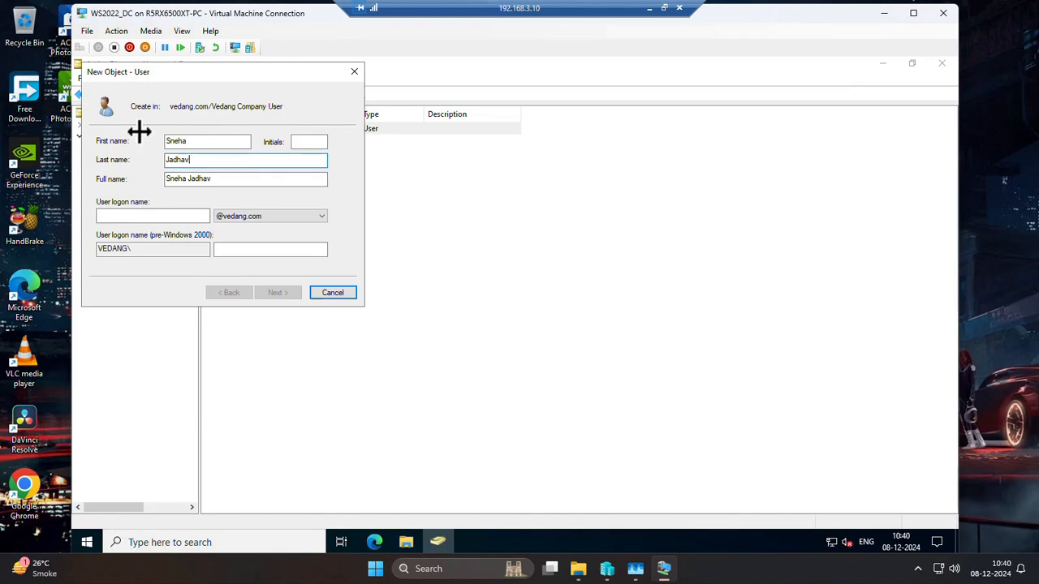
left_click(165, 216)
type("sne")
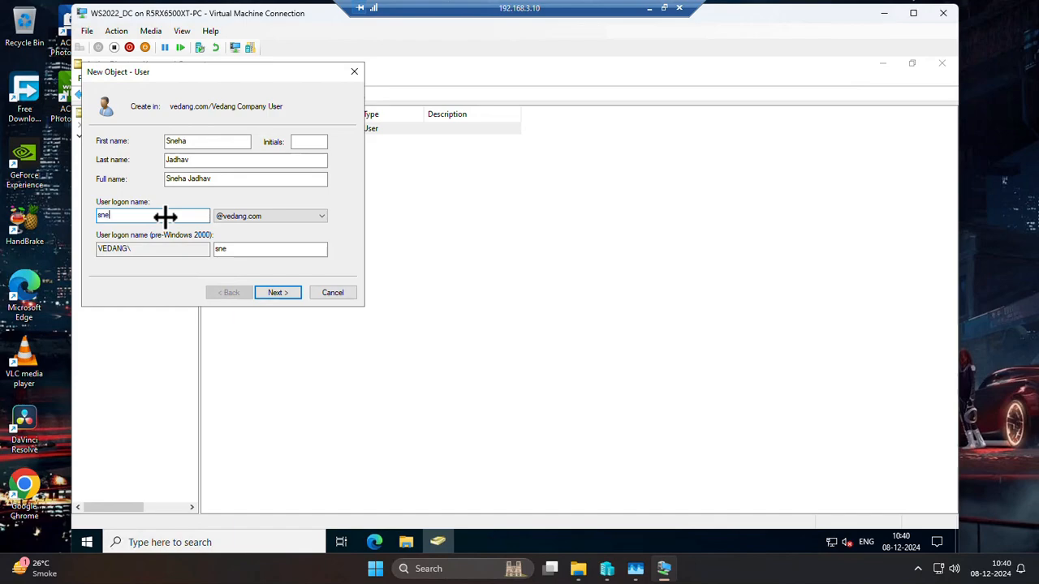
type("ha.j")
key("Tab")
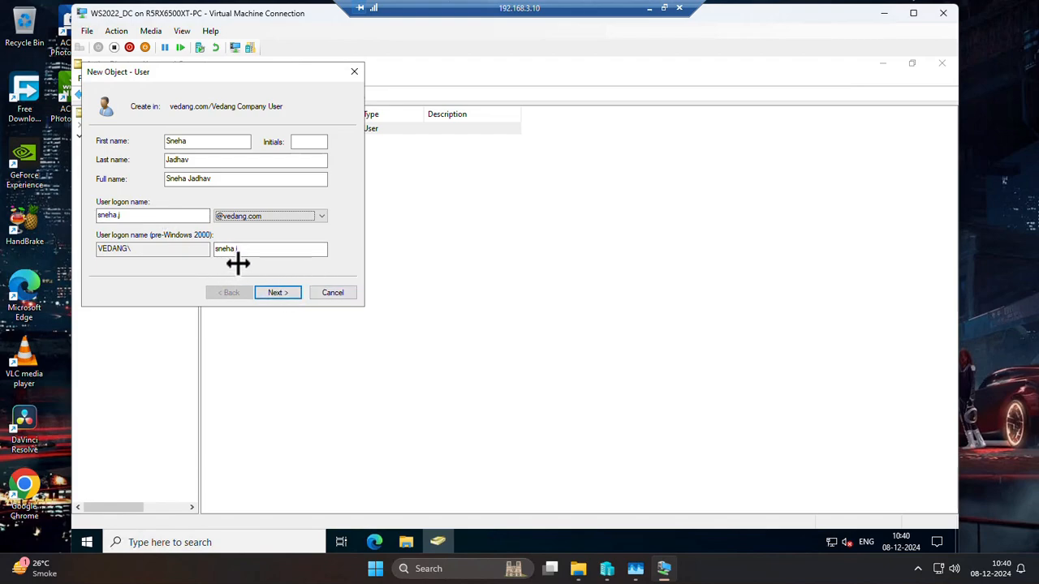
left_click(276, 293)
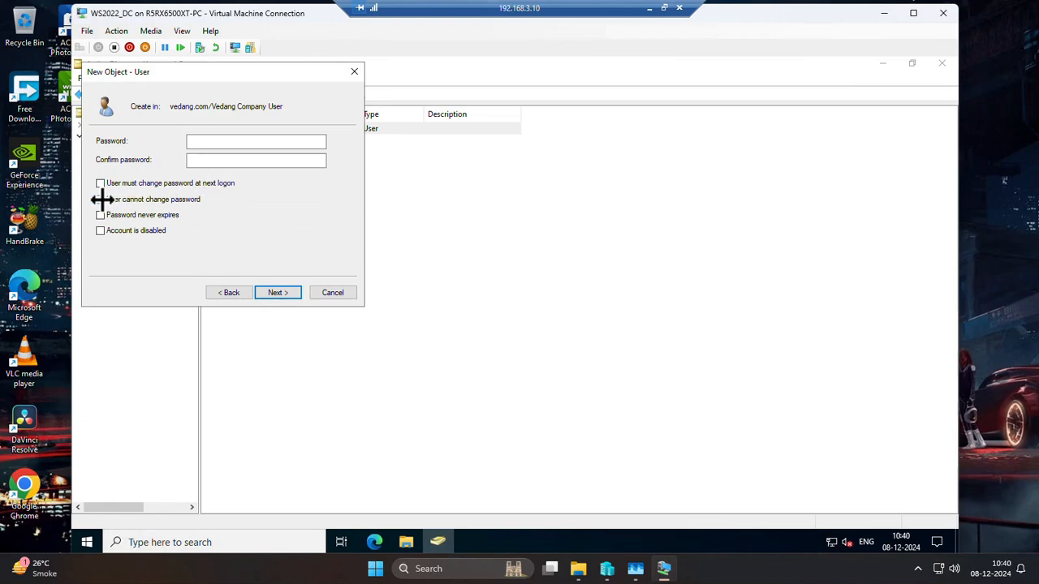
Give the second user an account password that never expires and that the user cannot change, and finish creating the account.
left_click(102, 199)
left_click(99, 216)
left_click(223, 145)
type("••")
key("Tab")
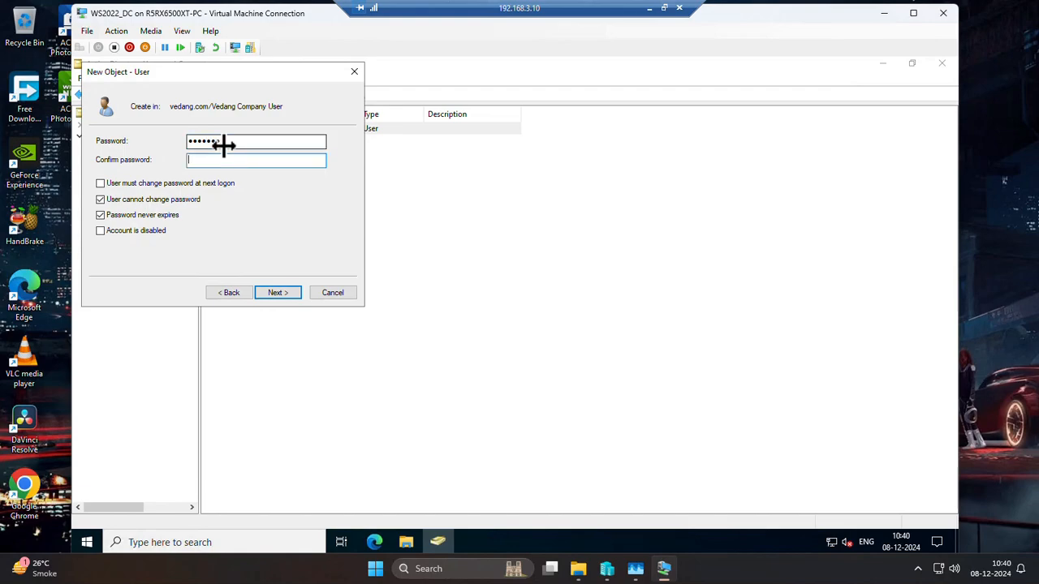
type("••••••")
left_click(280, 292)
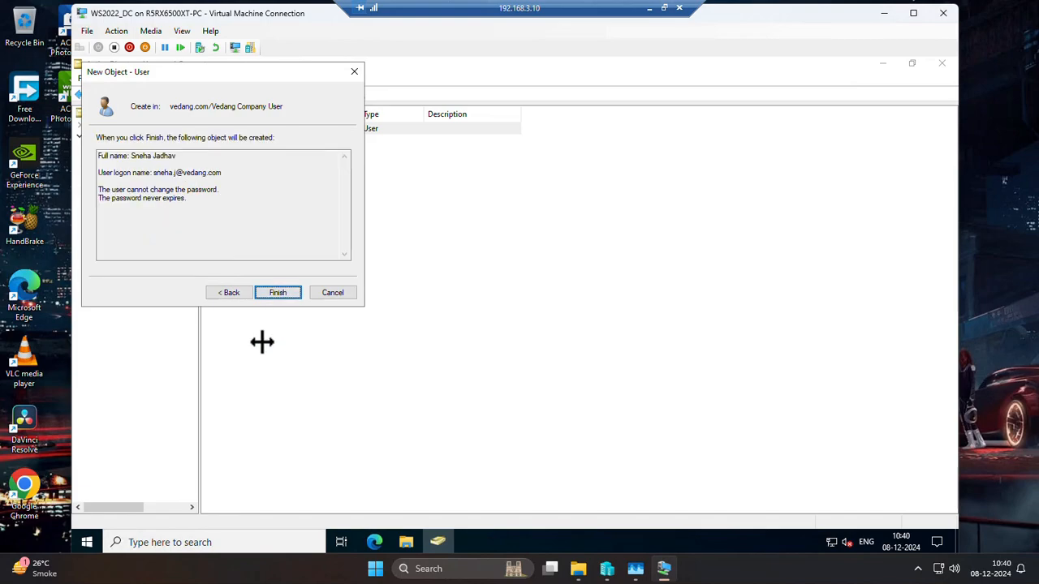
left_click(272, 292)
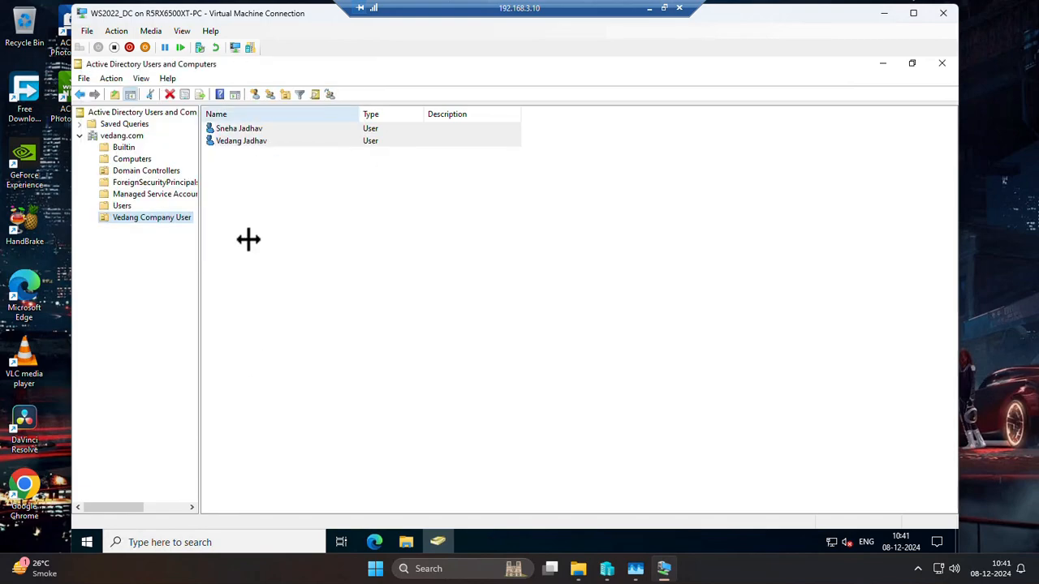
Start a copy of the built-in Administrator account in the Users container.
left_click(127, 206)
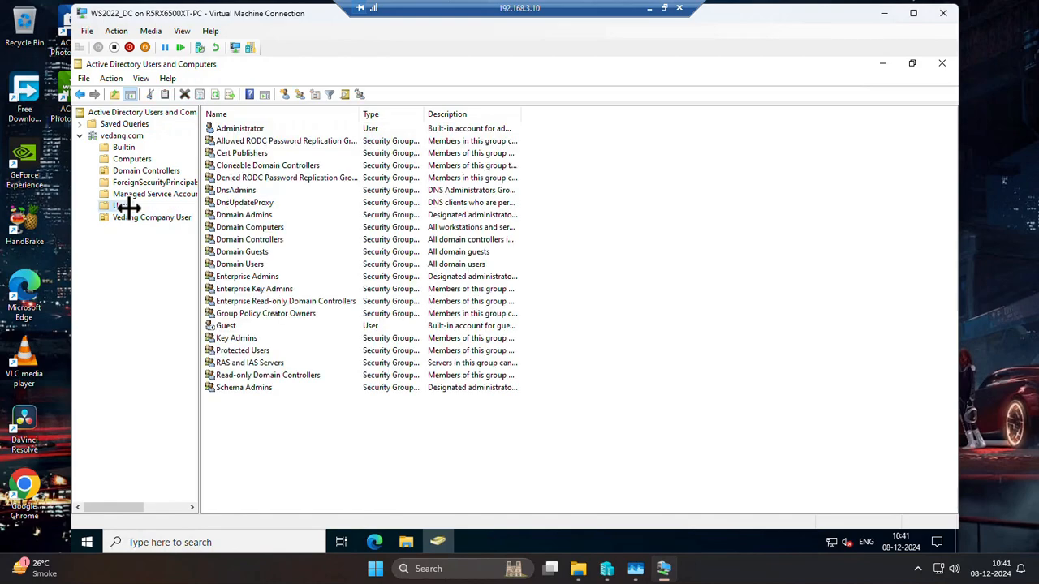
left_click(251, 129)
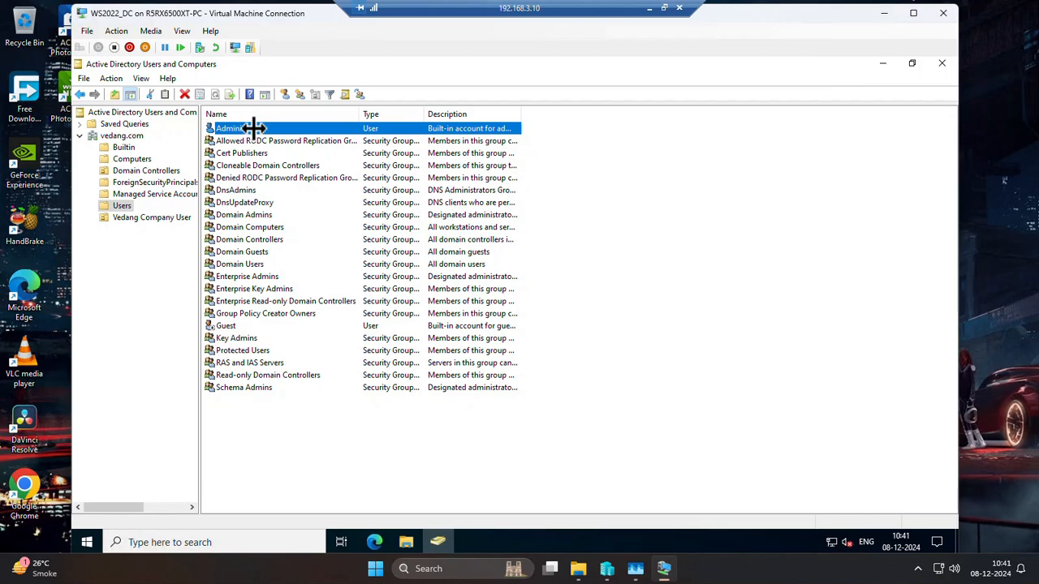
right_click(253, 128)
left_click(233, 140)
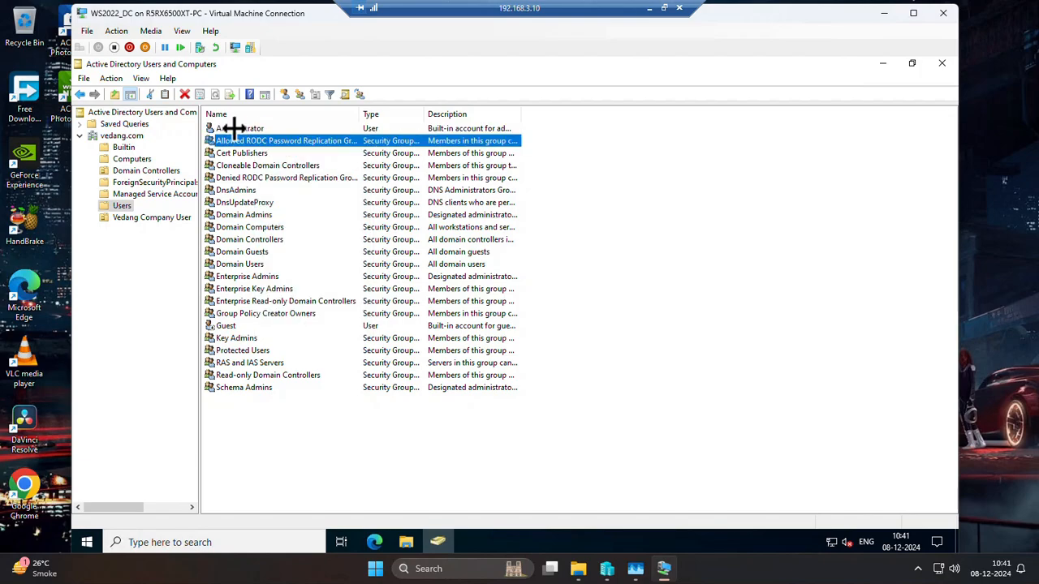
left_click(233, 129)
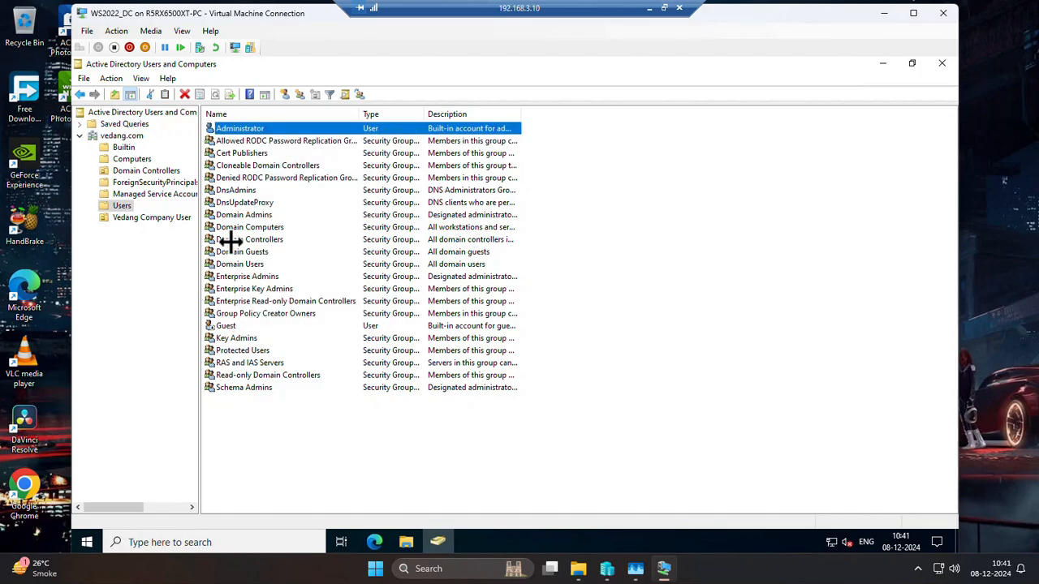
left_click(233, 215)
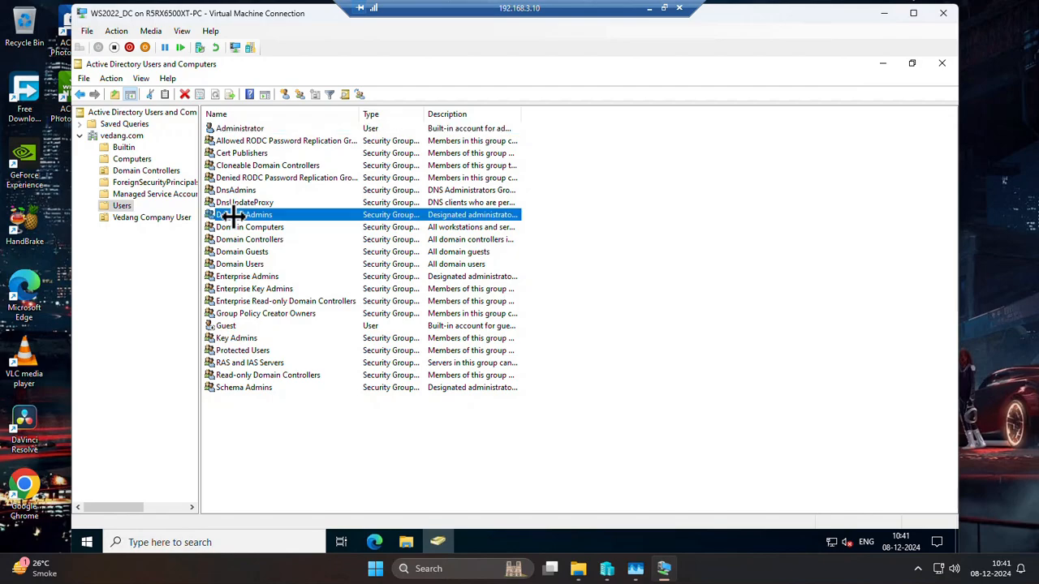
left_click(241, 128)
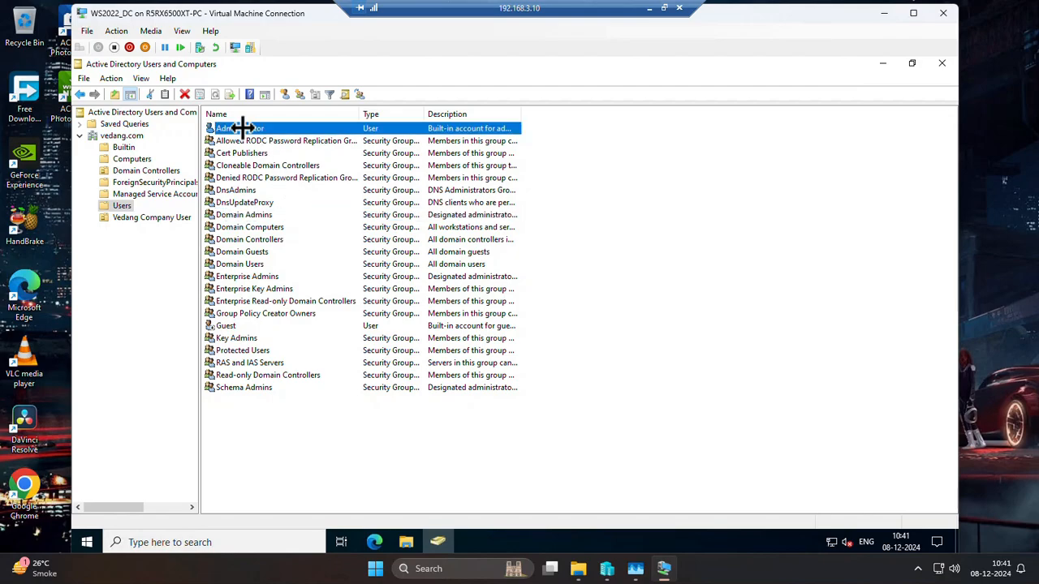
right_click(242, 128)
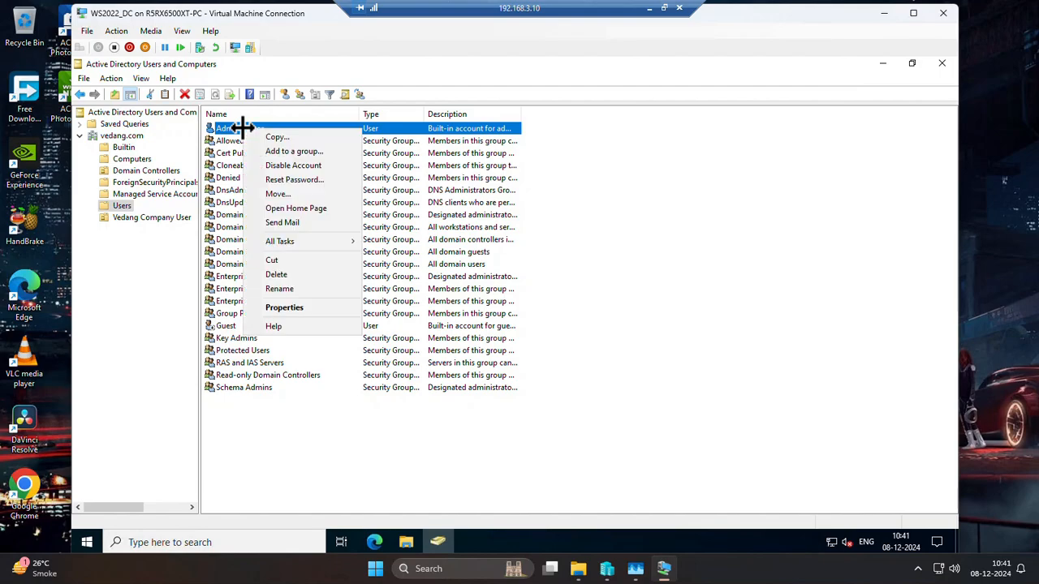
left_click(284, 136)
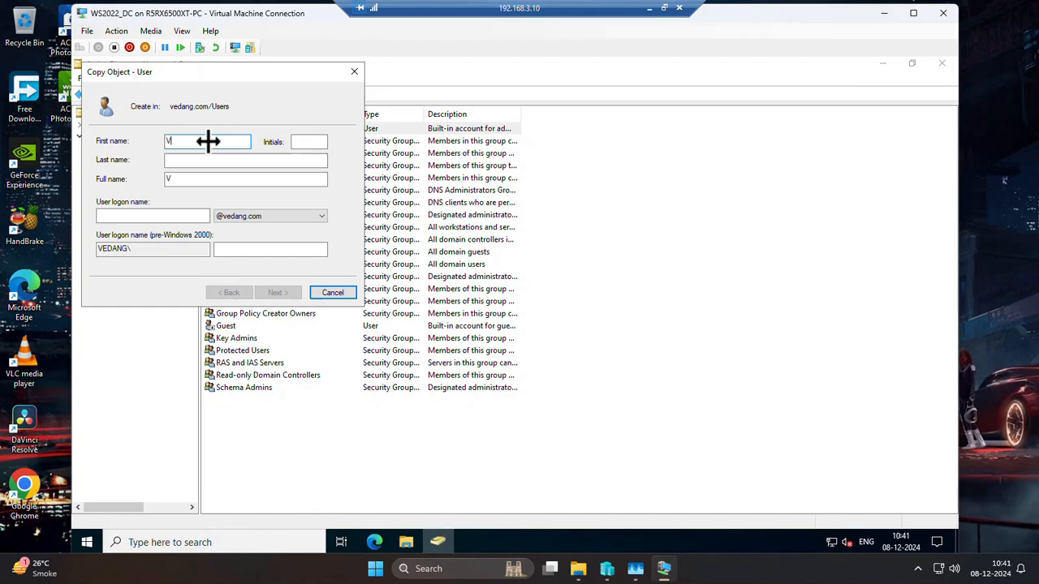
Give the copied account the first name Vedang and the last name Admin.
type("Vedang")
key("Tab")
type("Admin")
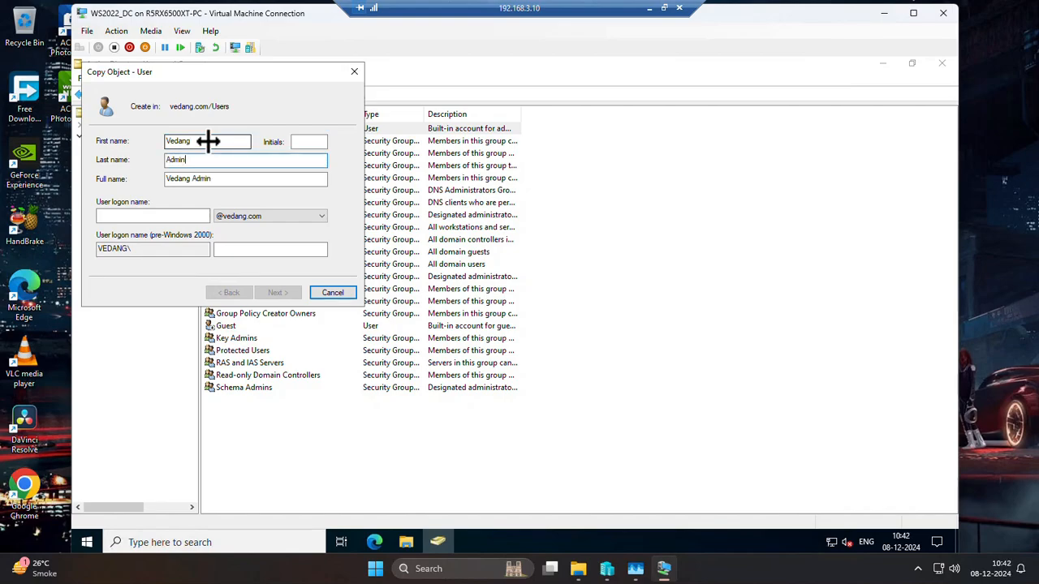
key("Tab")
key("Tab")
type("v")
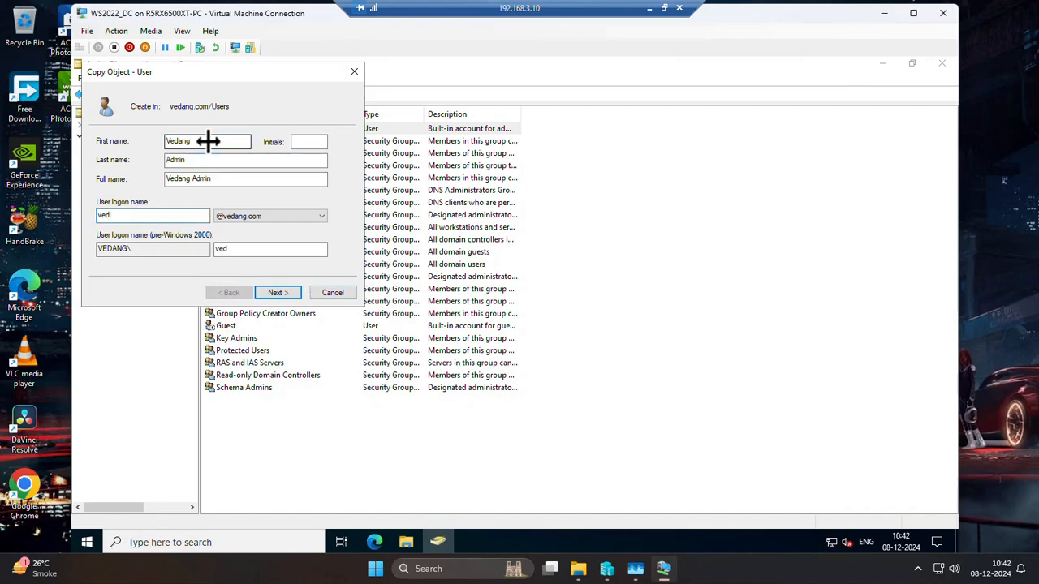
type("edang")
key("BackSpace")
key("BackSpace")
key("BackSpace")
key("BackSpace")
key("BackSpace")
key("BackSpace")
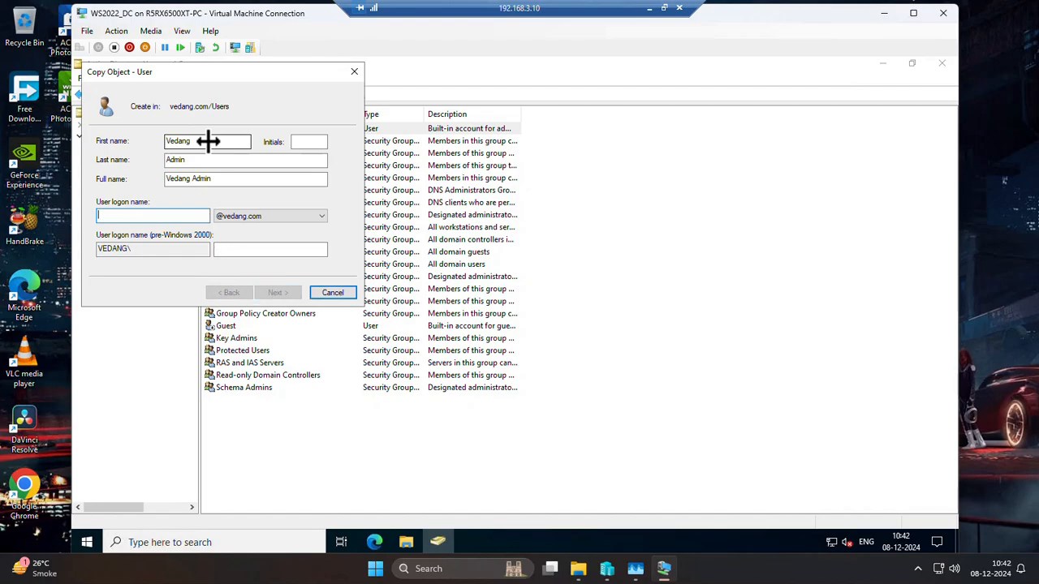
type("vadmin")
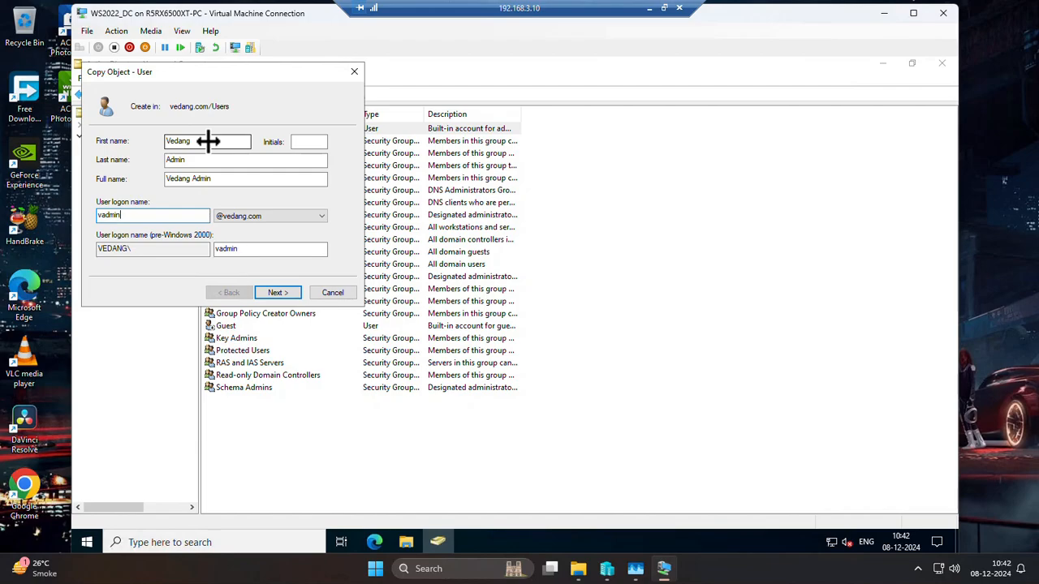
key("Tab")
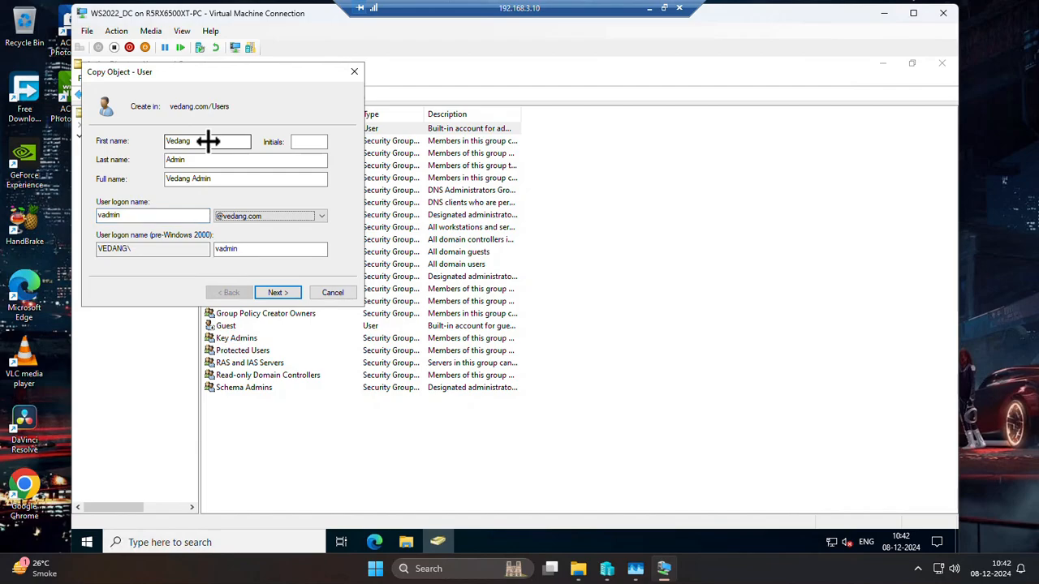
left_click(277, 292)
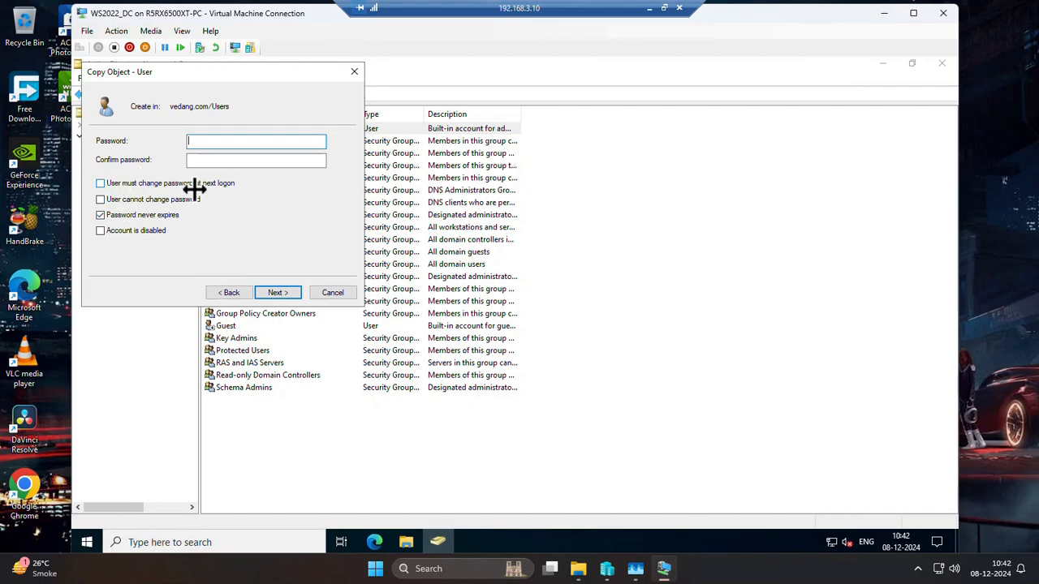
Try to create the Vedang Admin account with a blank password that never expires, and return to the password settings.
left_click(101, 201)
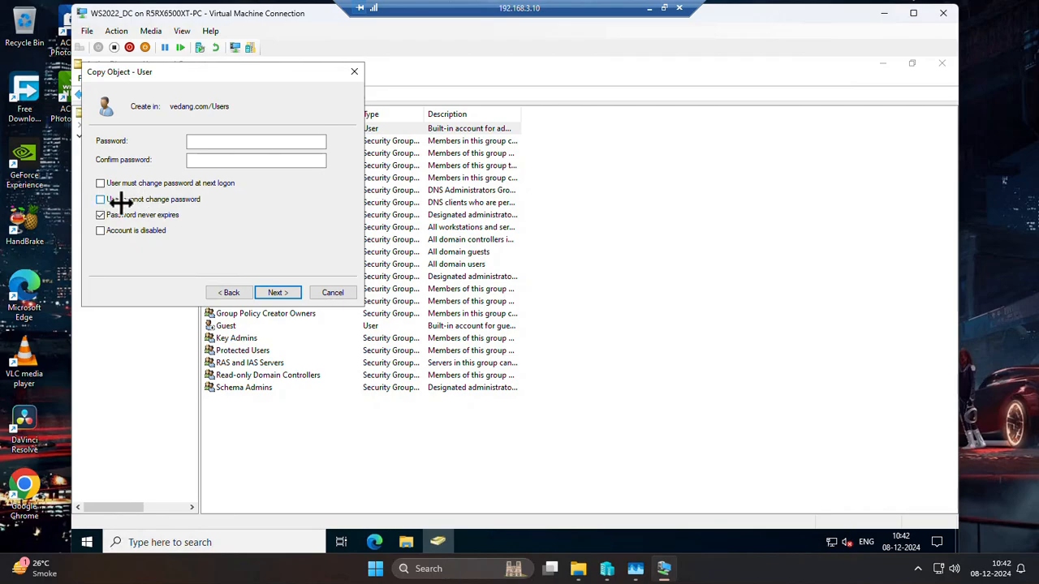
left_click(101, 215)
left_click(99, 215)
left_click(283, 293)
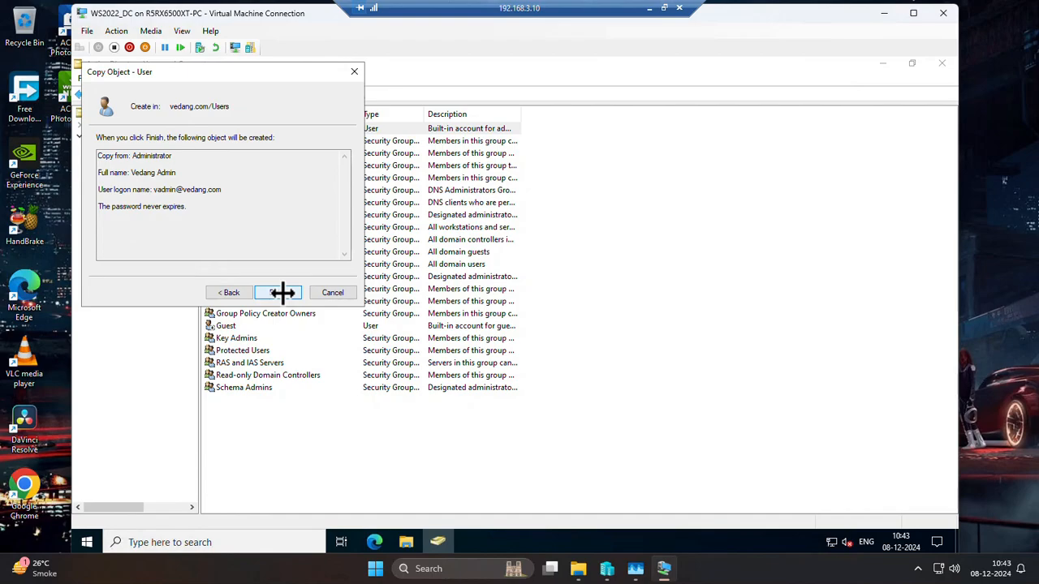
left_click(284, 293)
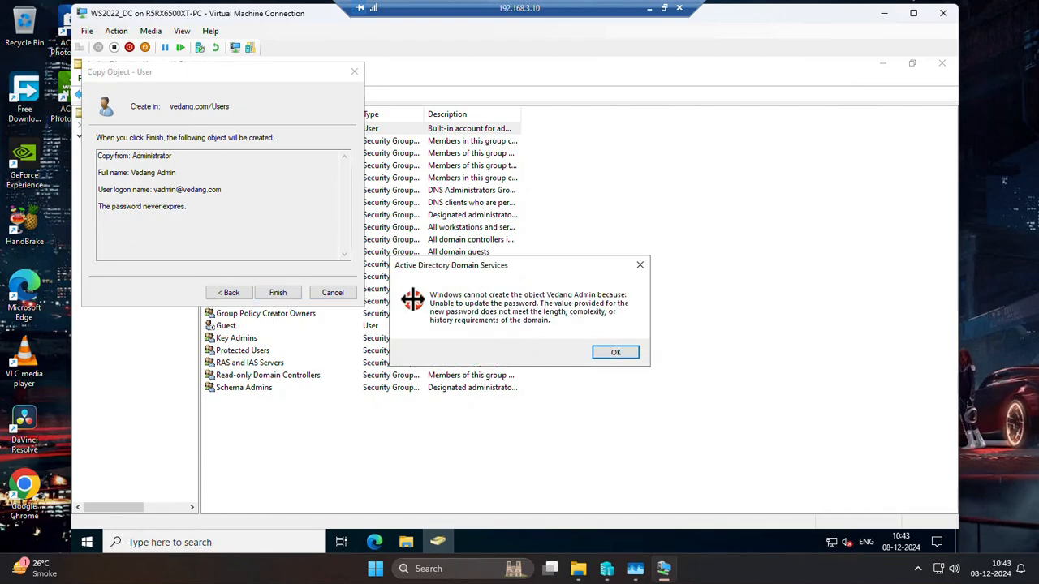
left_click(615, 352)
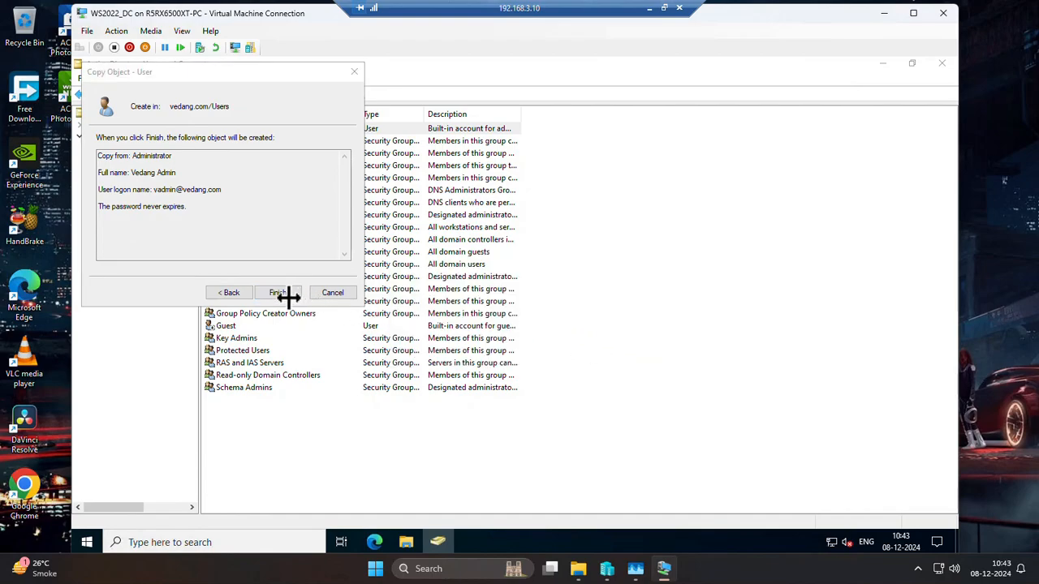
left_click(231, 293)
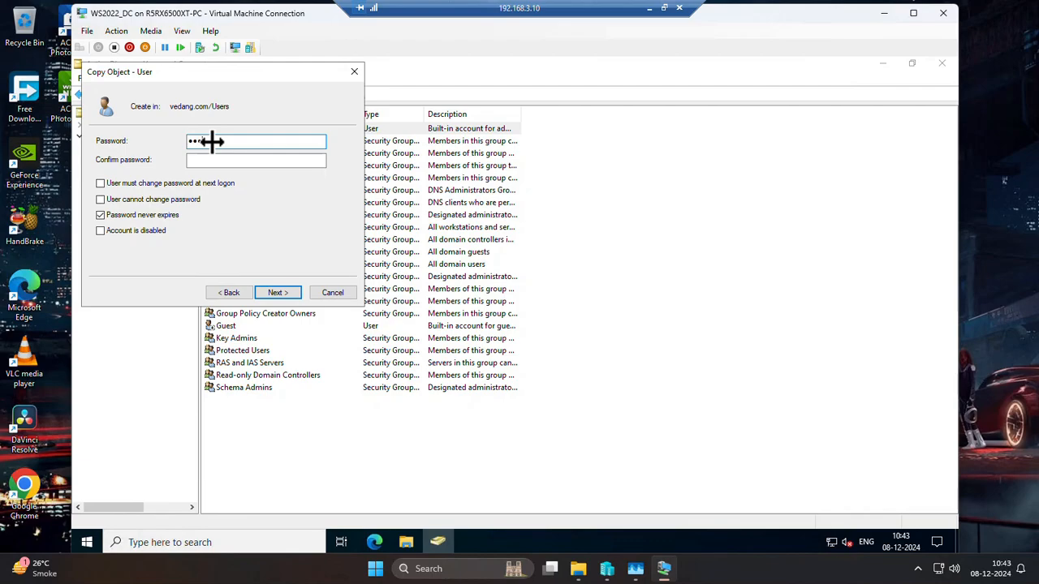
Enter and confirm the account password, and finish creating the Vedang Admin account.
key("Tab")
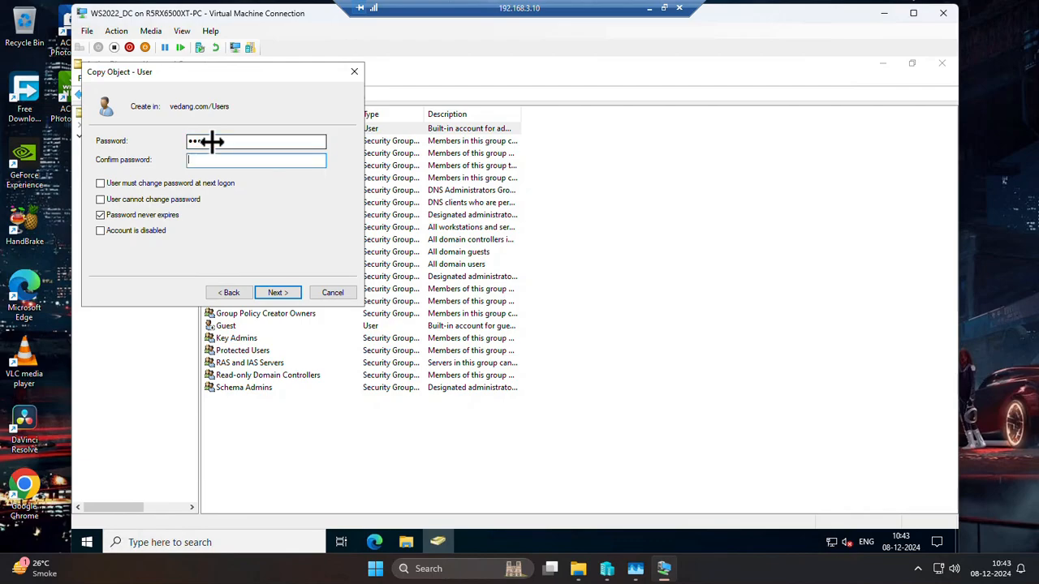
type("••••••")
left_click(274, 293)
left_click(270, 294)
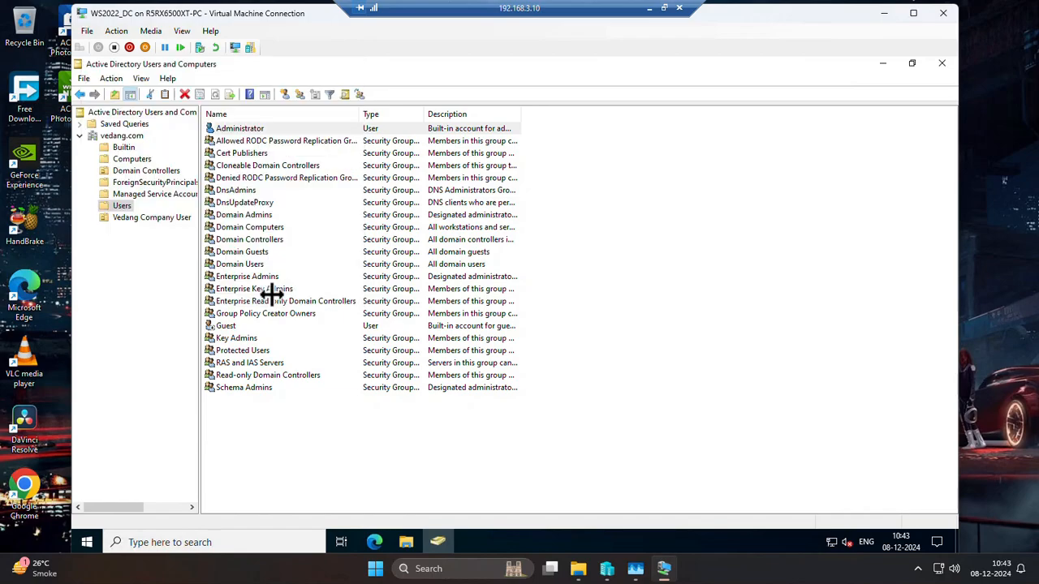
Move the Vedang Admin account from the Users container into the Vedang Company User unit.
left_click(247, 374)
left_click(249, 398)
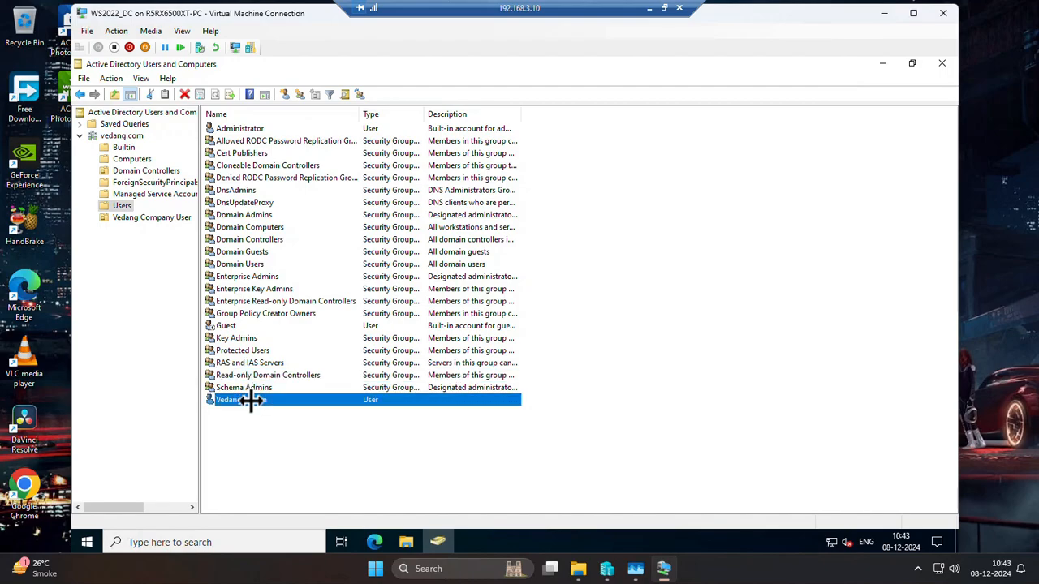
right_click(251, 400)
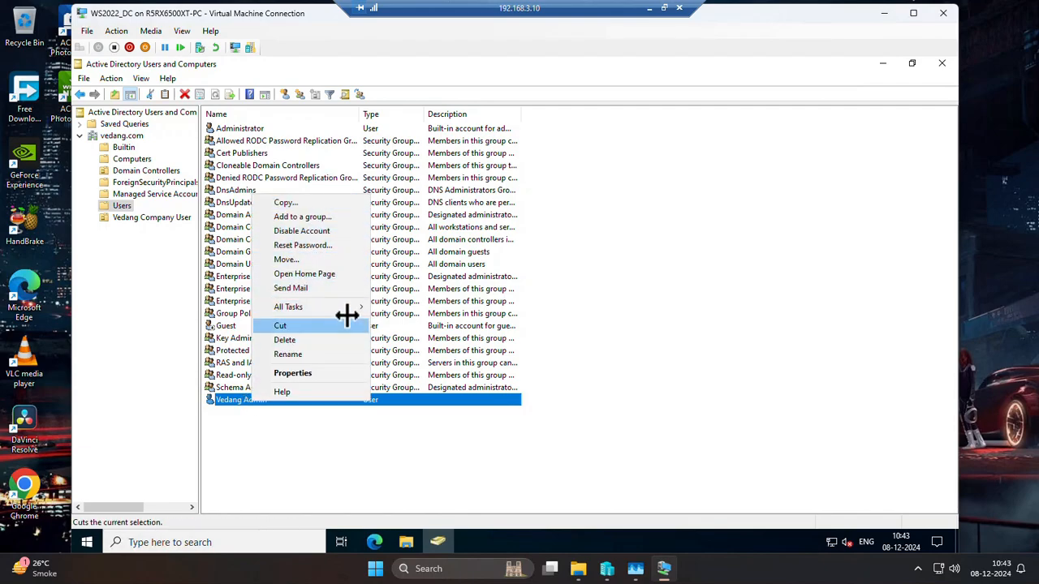
mouse_move(348, 310)
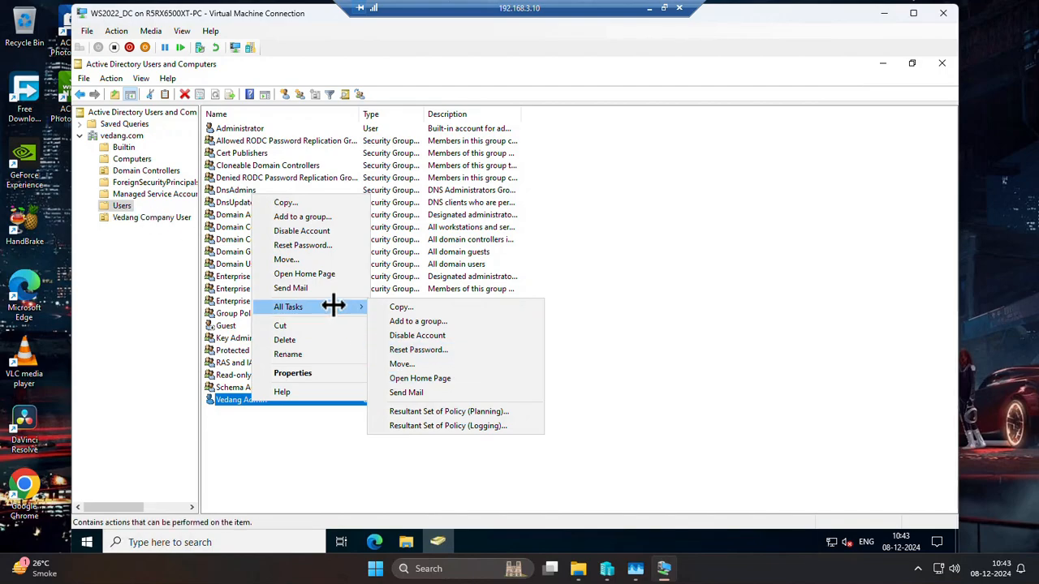
left_click(341, 259)
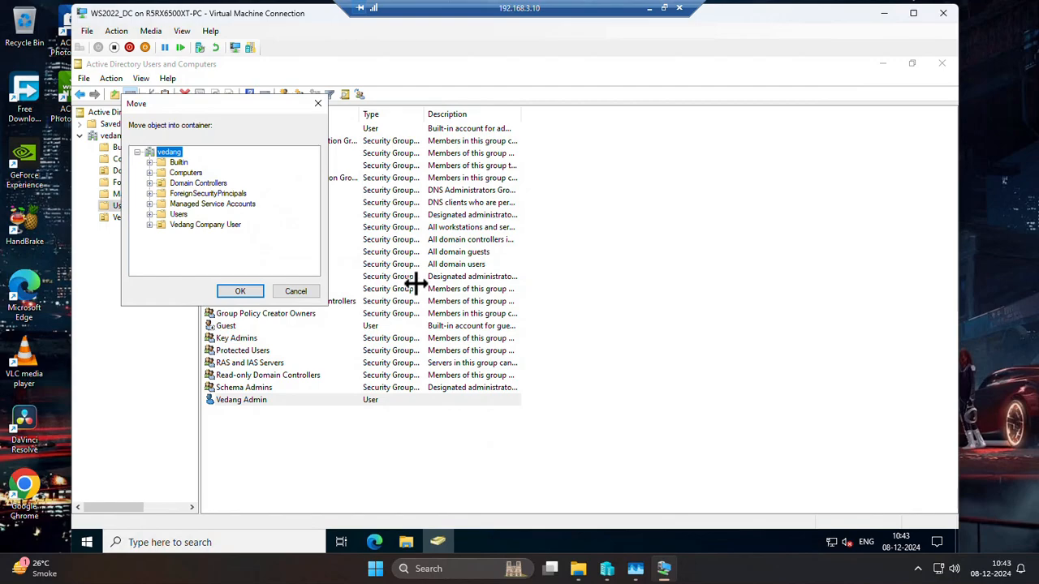
left_click(186, 225)
left_click(235, 291)
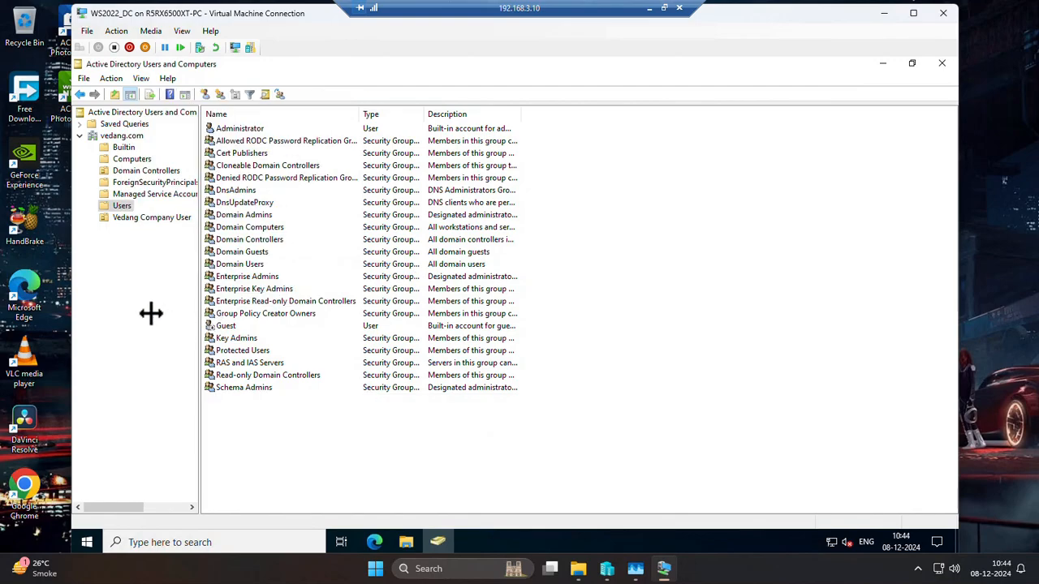
Check the group memberships of the second company user in the Vedang Company User unit, and close the properties unchanged.
left_click(119, 218)
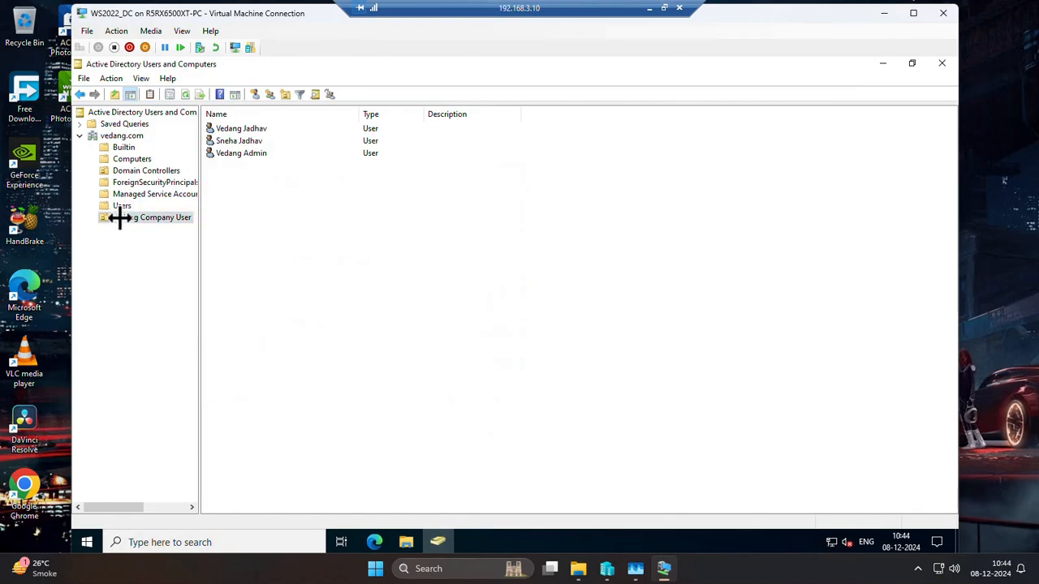
left_click(228, 154)
left_click(232, 141)
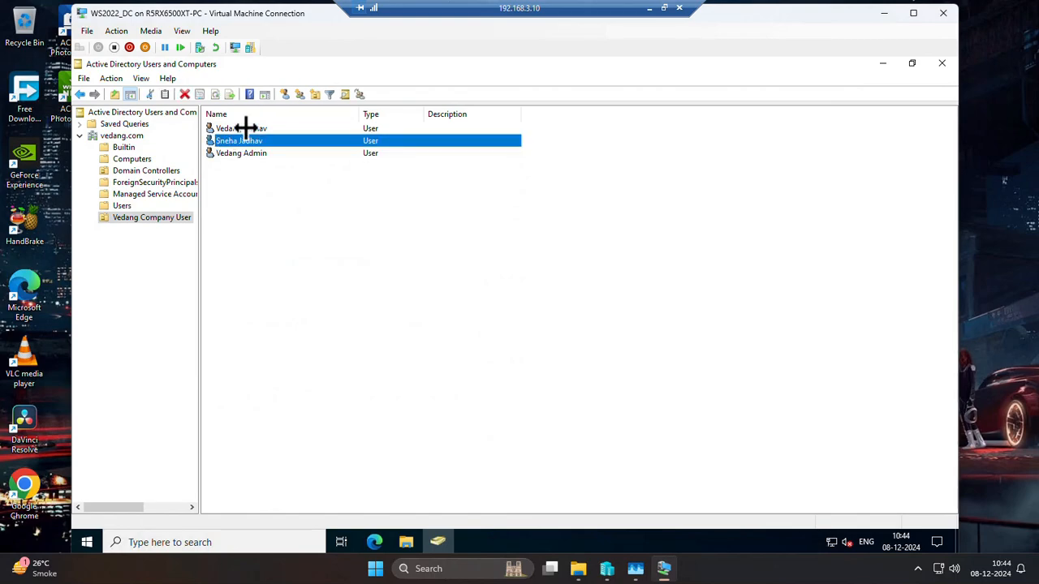
right_click(243, 140)
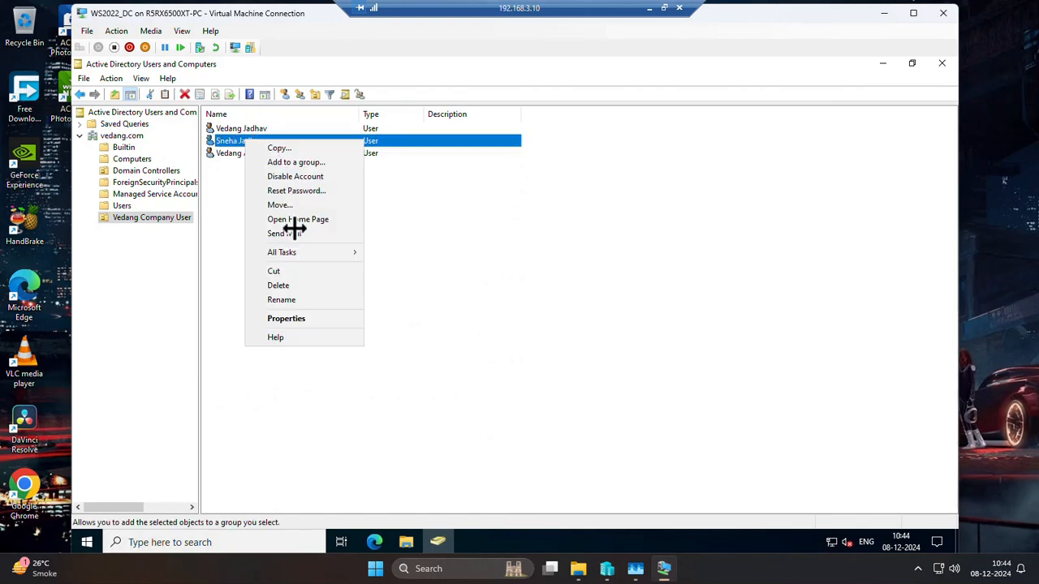
left_click(294, 316)
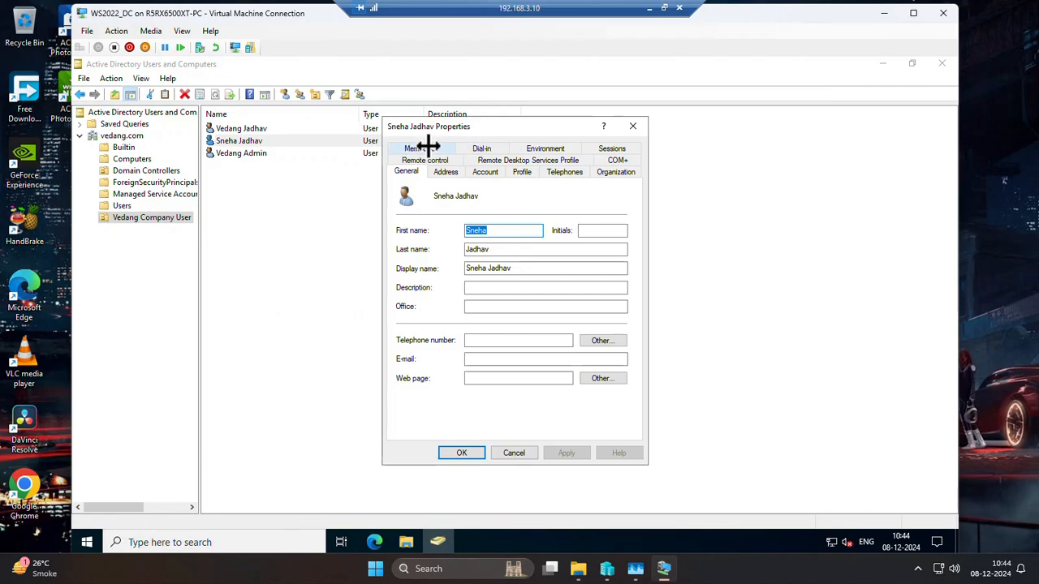
left_click(428, 147)
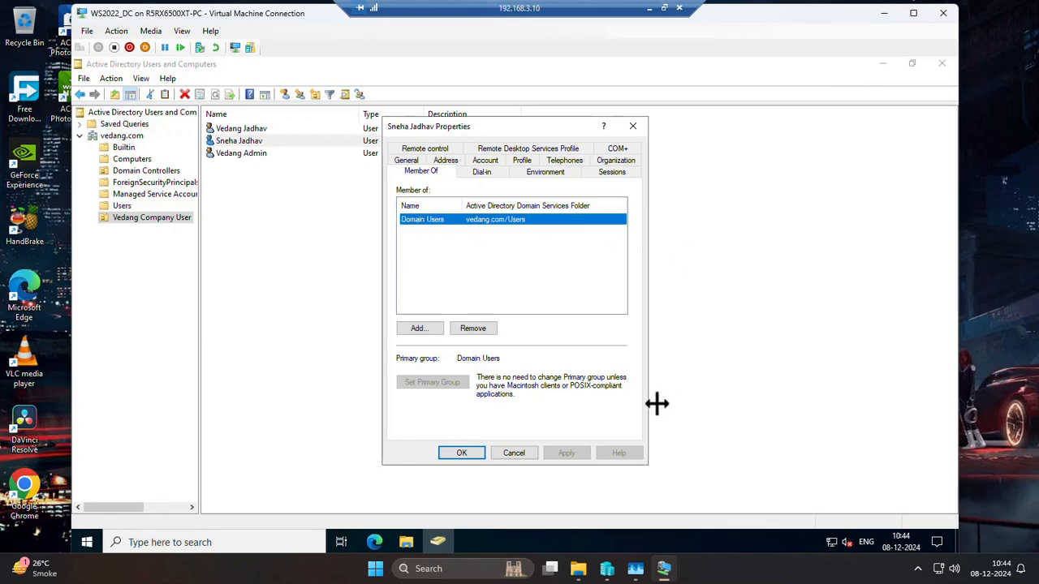
left_click(524, 455)
Check the group memberships of the Vedang Admin account.
right_click(220, 154)
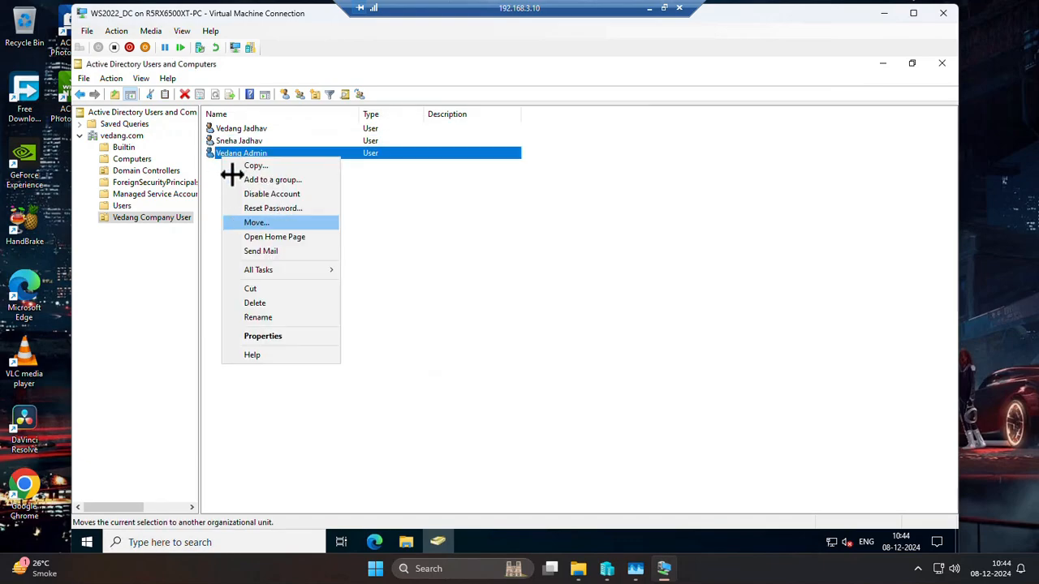
left_click(271, 336)
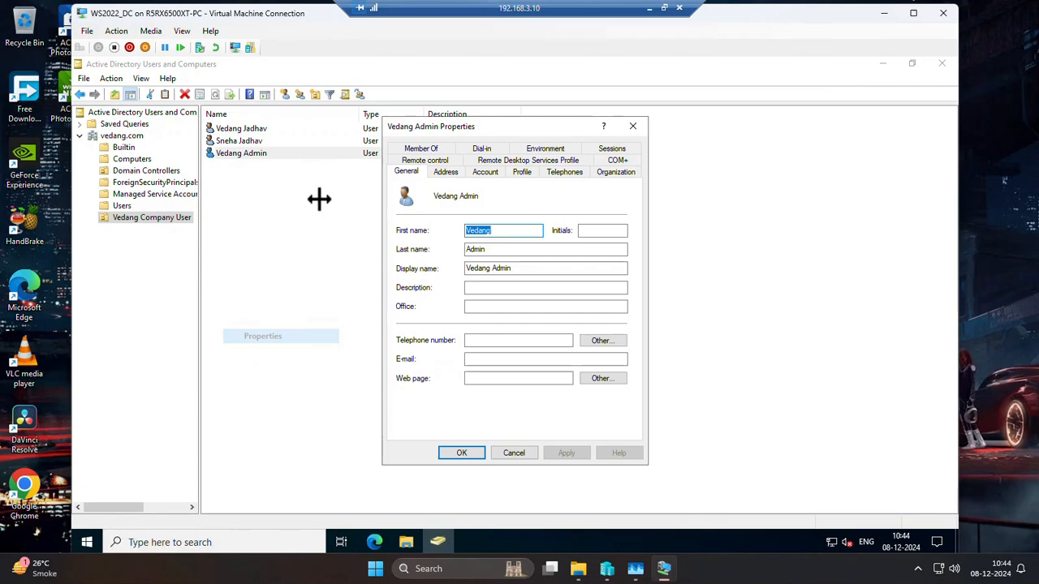
left_click(428, 148)
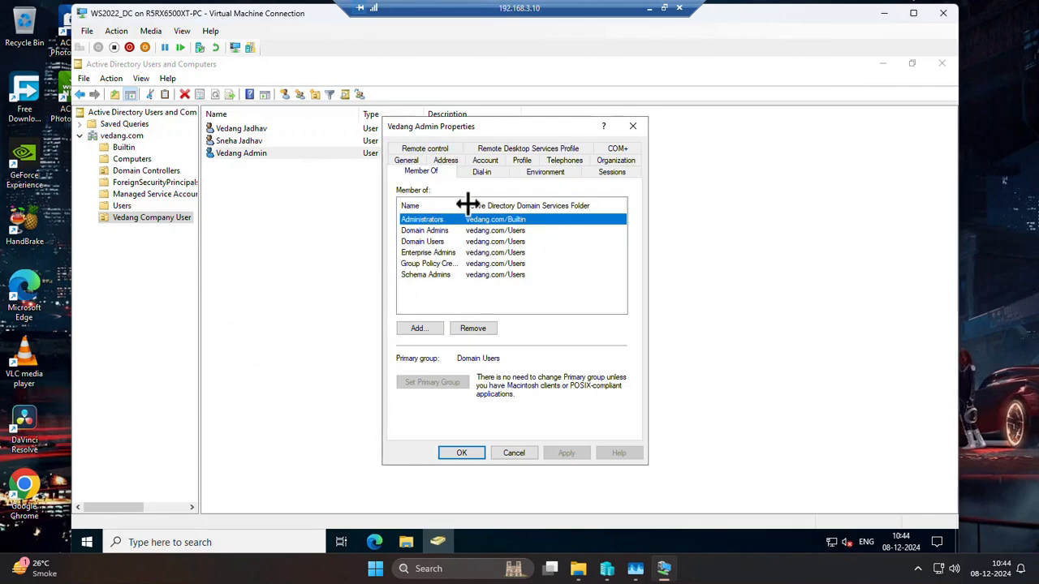
Widen the Name column of the Vedang Admin group list to read the full group names, and close the account properties.
left_click_drag(463, 205, 502, 205)
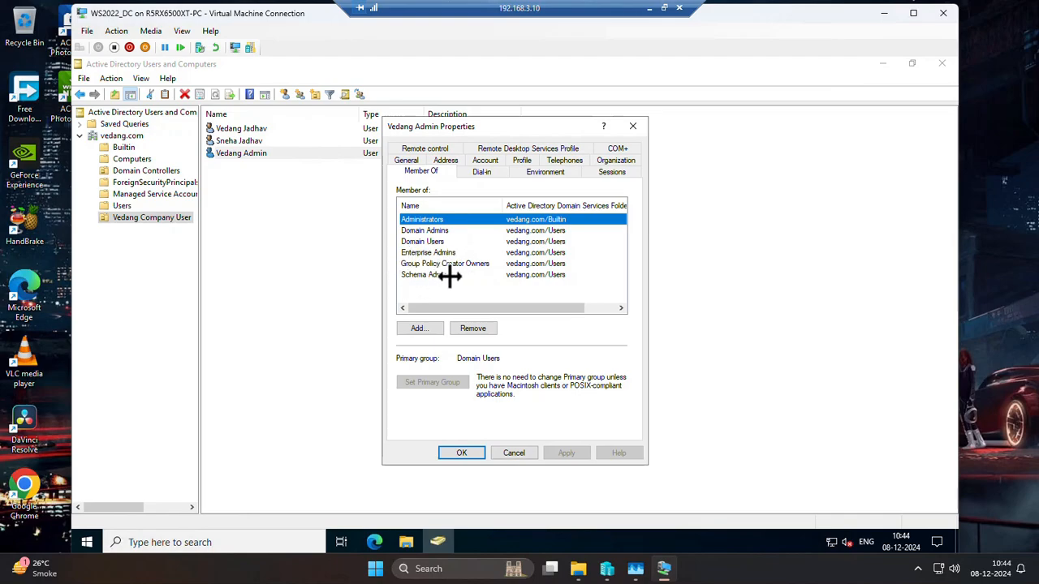
left_click(479, 453)
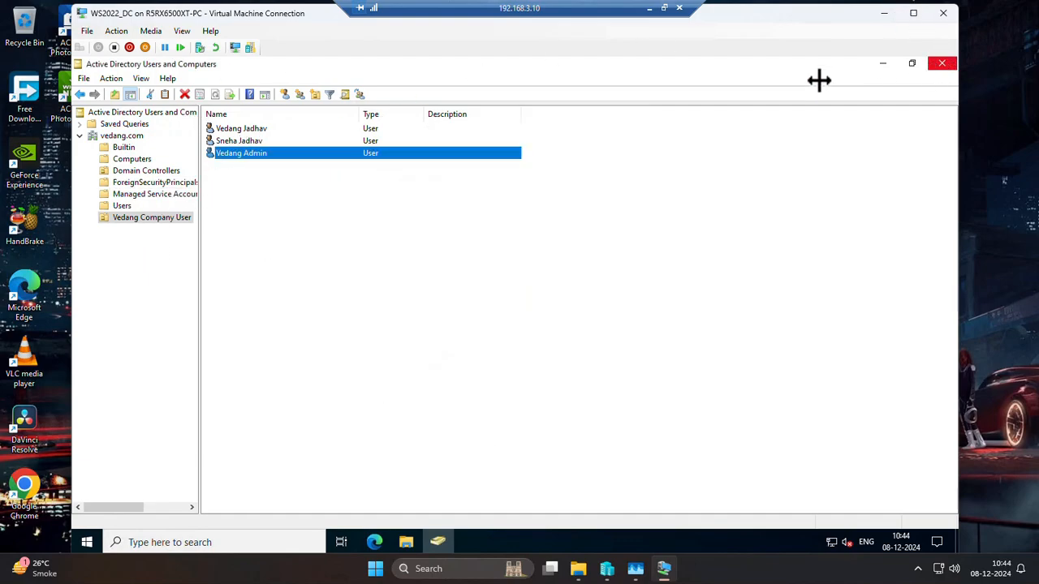
left_click(236, 142)
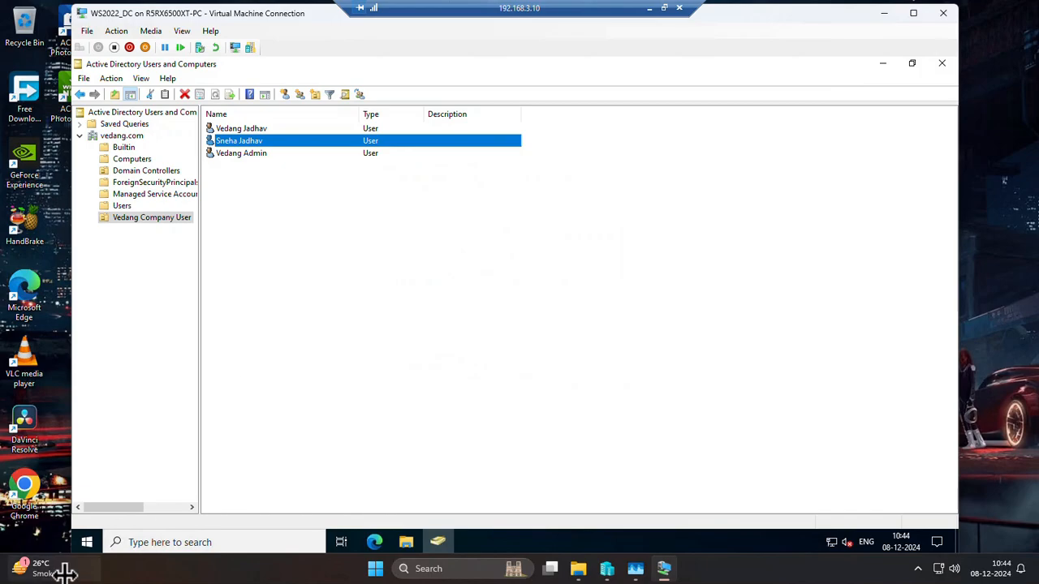
Open DNS Manager from the server's Windows Administrative Tools.
left_click(86, 542)
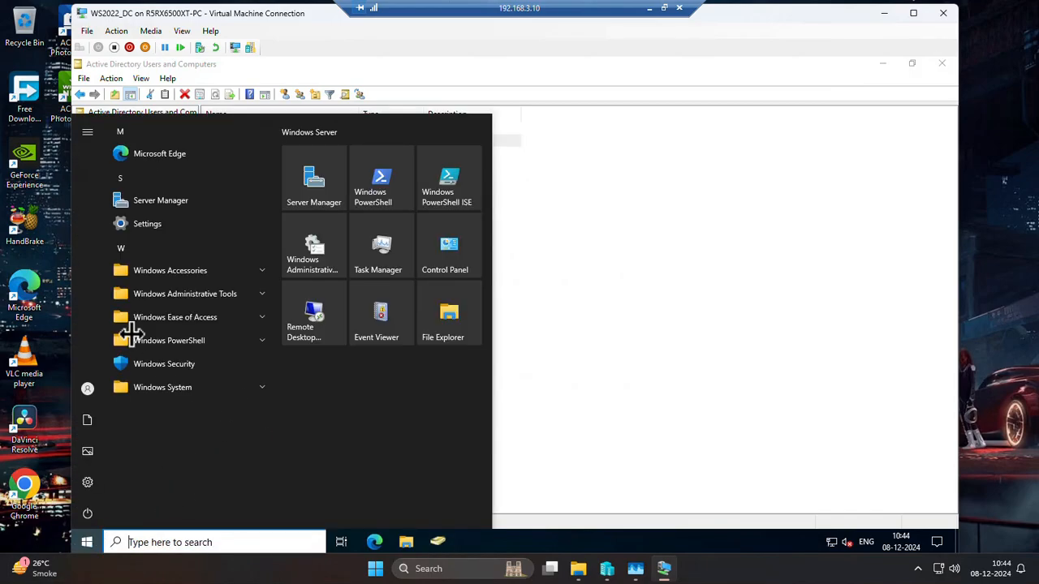
left_click(256, 296)
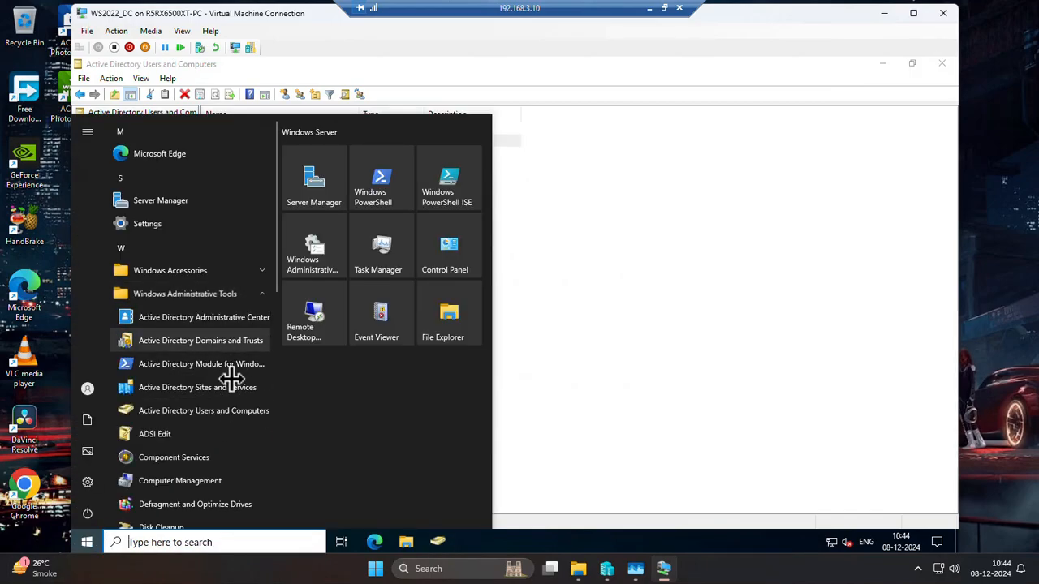
scroll(227, 378, "down", 5)
scroll(161, 292, "up", 2)
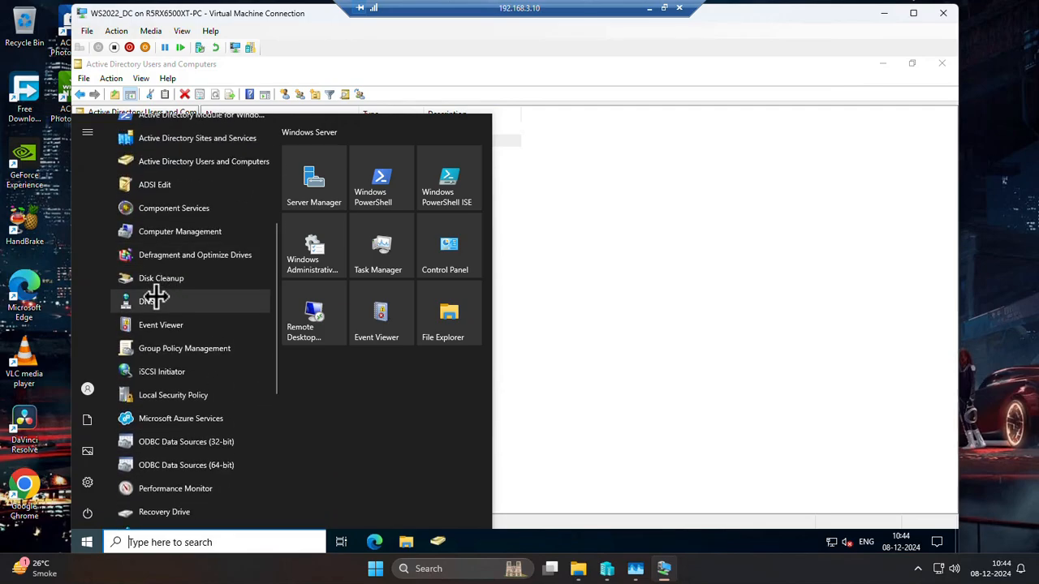
left_click(156, 298)
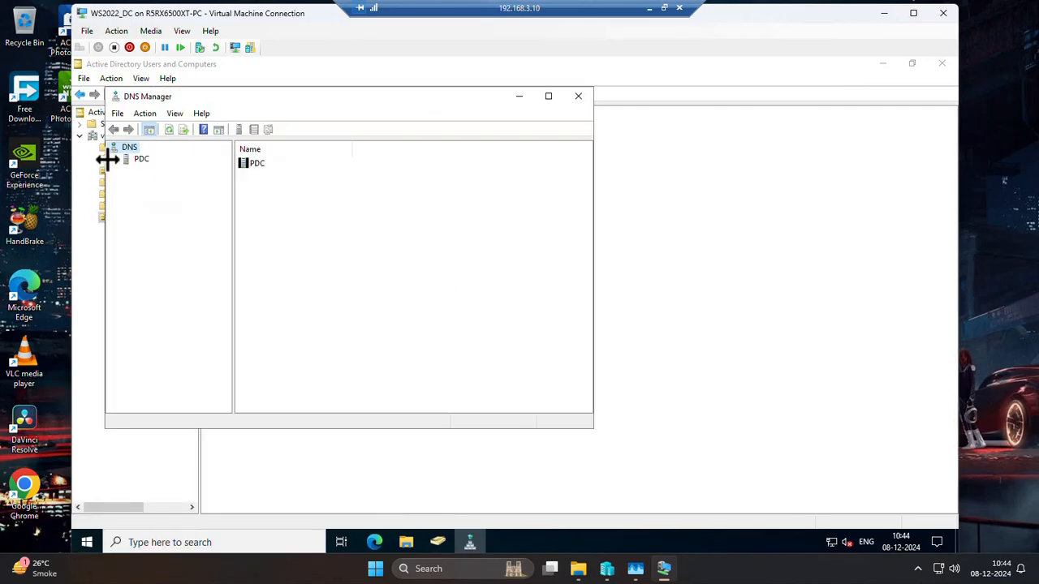
Examine the PDC server's forward and reverse lookup zones, trust points and conditional forwarders, and close DNS Manager.
left_click(139, 160)
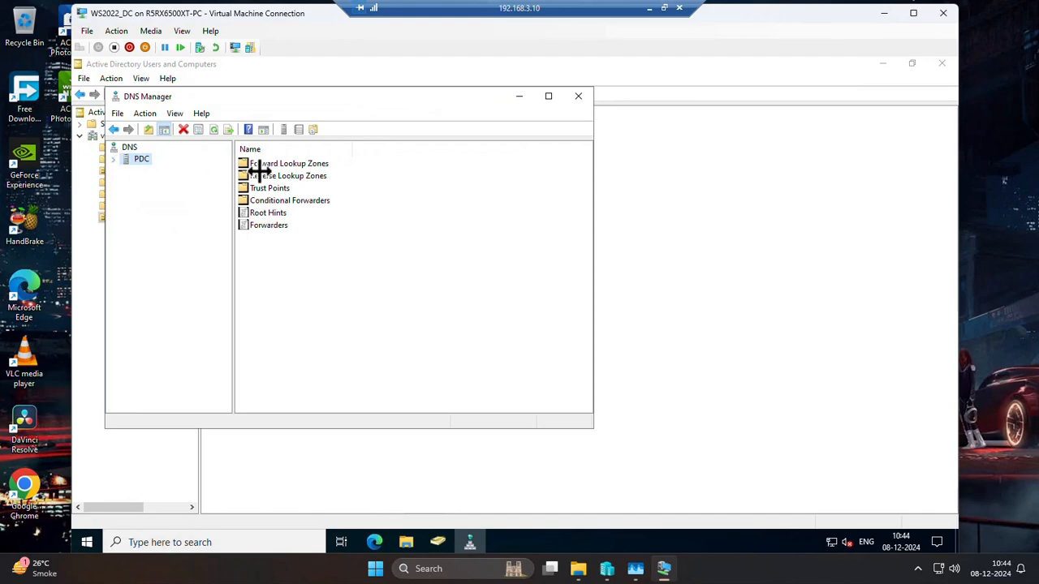
left_click(113, 160)
left_click(179, 170)
left_click(183, 183)
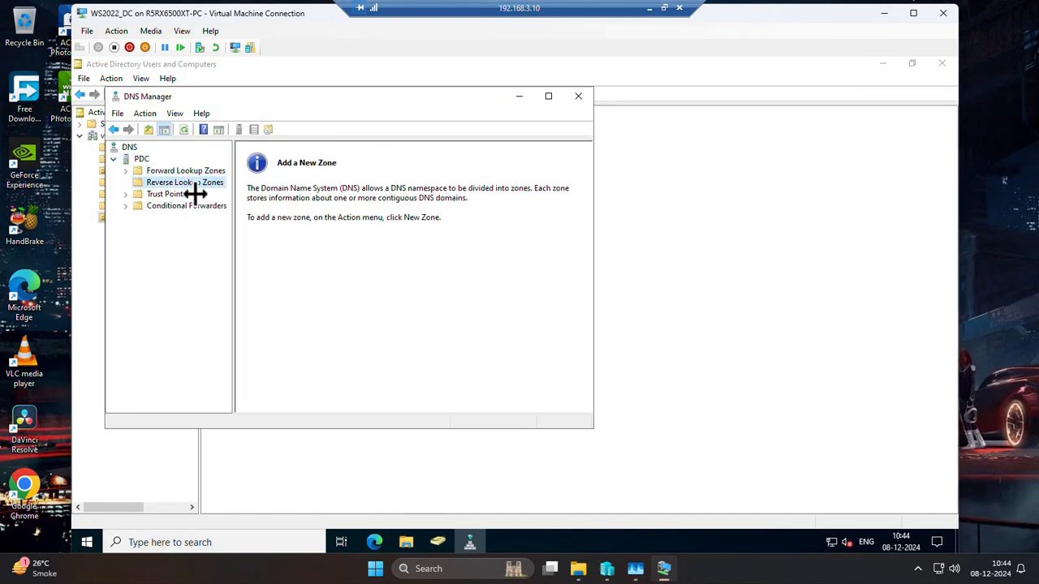
left_click(177, 195)
left_click(181, 206)
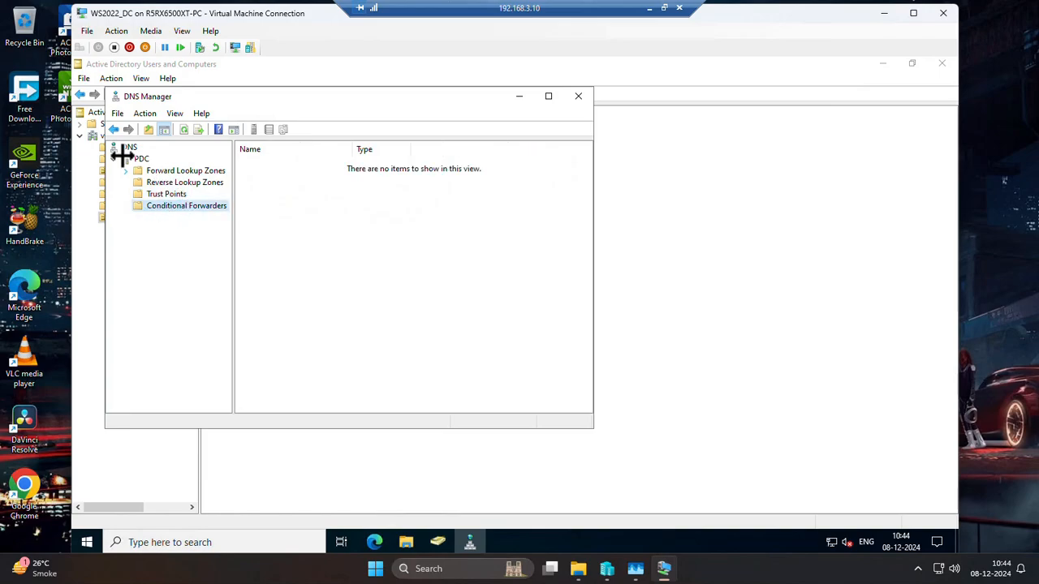
left_click(578, 96)
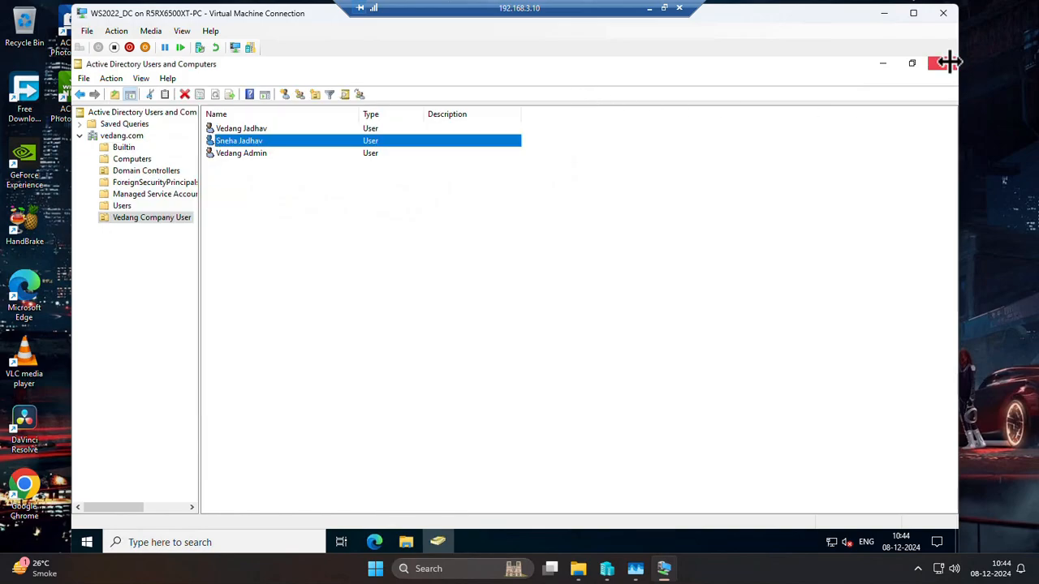